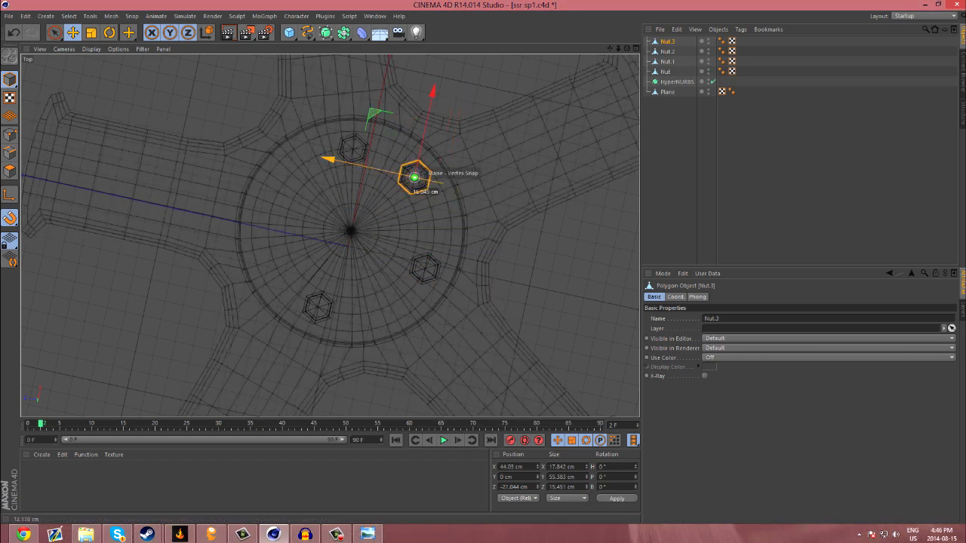
# - Fine-tune the position of Nut.3 on the hub circle and duplicate it to the opposite side as the fifth nut
pyautogui.moveTo(433, 92); pyautogui.dragTo(430, 100)
pyautogui.moveTo(326, 168); pyautogui.dragTo(335, 170)
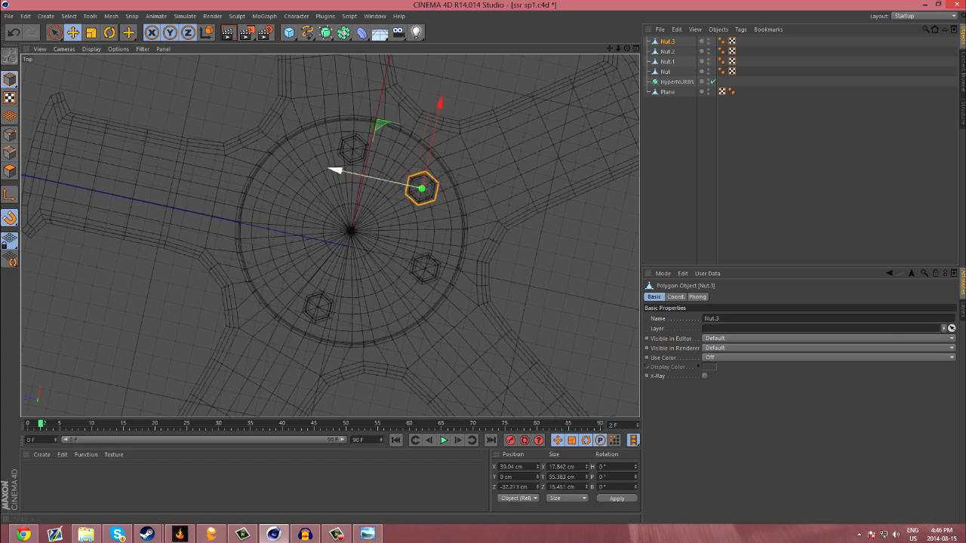
pyautogui.keyDown('ctrl'); pyautogui.moveTo(332, 170); pyautogui.dragTo(198, 140); pyautogui.keyUp('ctrl')
pyautogui.moveTo(302, 83); pyautogui.dragTo(291, 140)
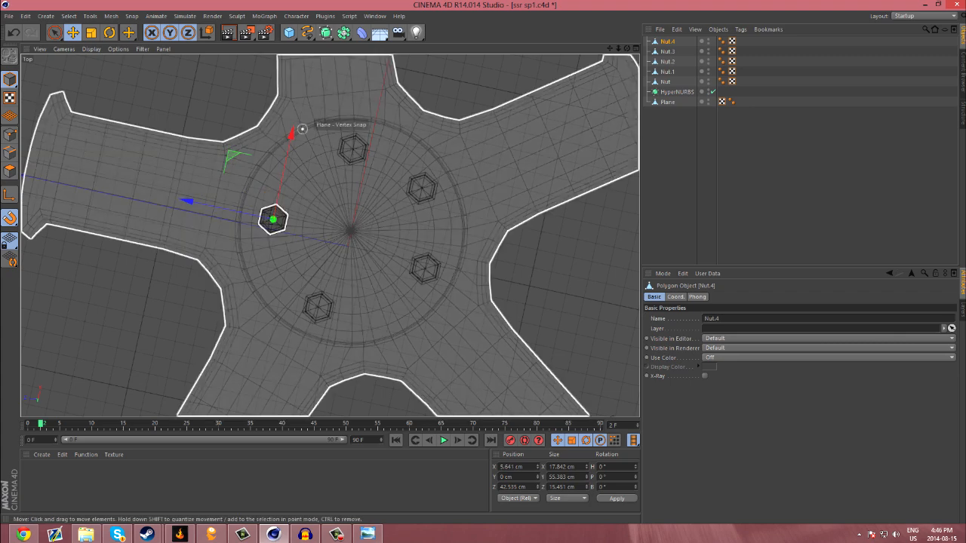
# - Select all five nuts and lower them together into the hub to a Y position of about -16 cm
pyautogui.click(635, 48)
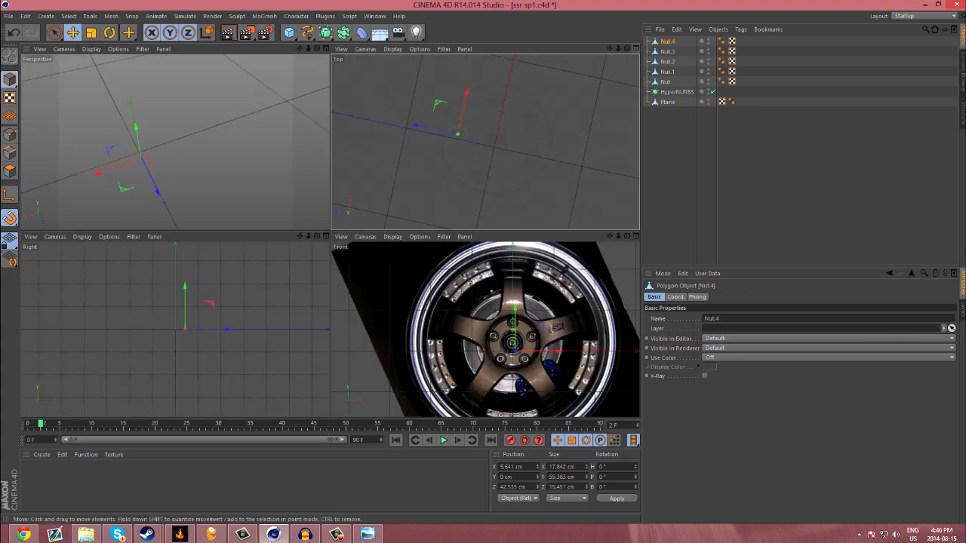
pyautogui.press('F1')
pyautogui.scroll(8, 247, 274)
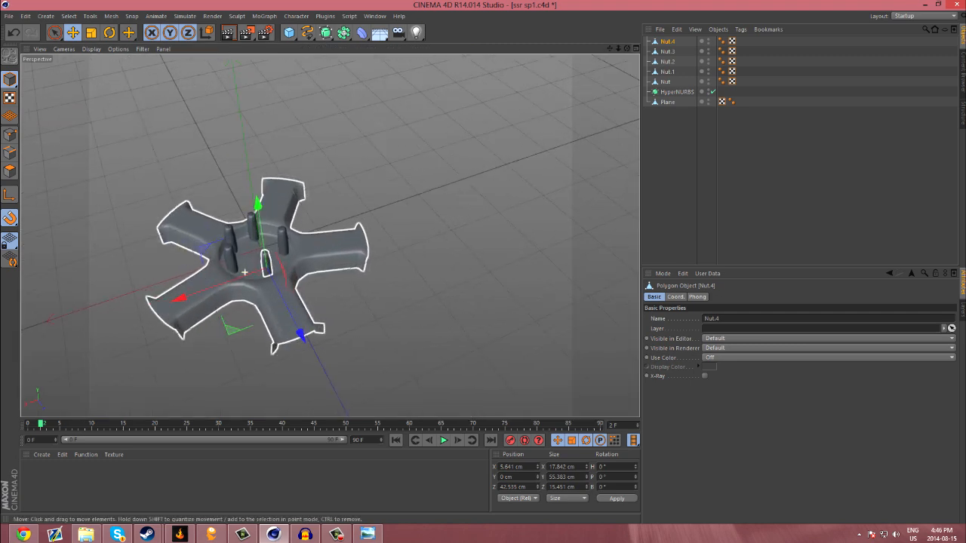
pyautogui.moveTo(626, 48); pyautogui.dragTo(595, 121)
pyautogui.click(664, 82)
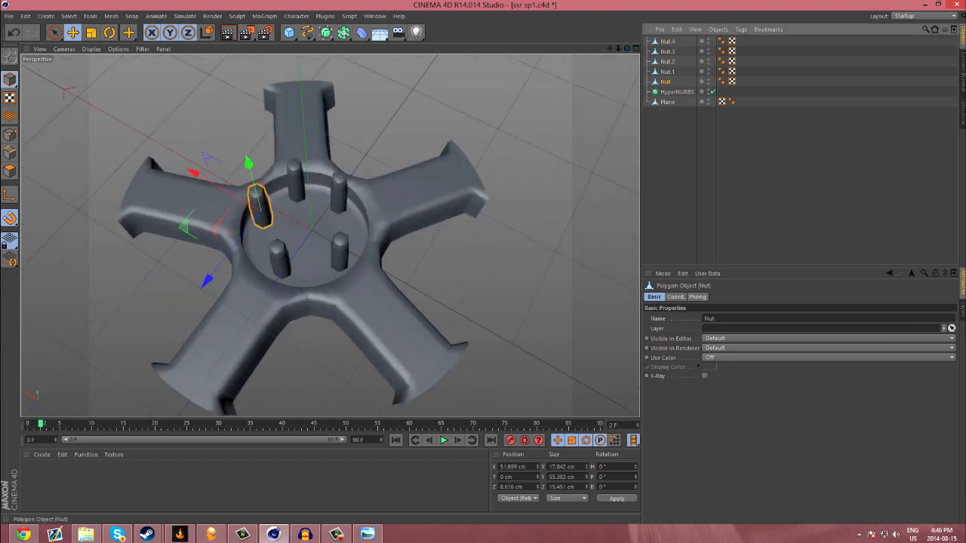
pyautogui.keyDown('shift'); pyautogui.click(667, 41); pyautogui.keyUp('shift')
pyautogui.moveTo(627, 48); pyautogui.dragTo(620, 8)
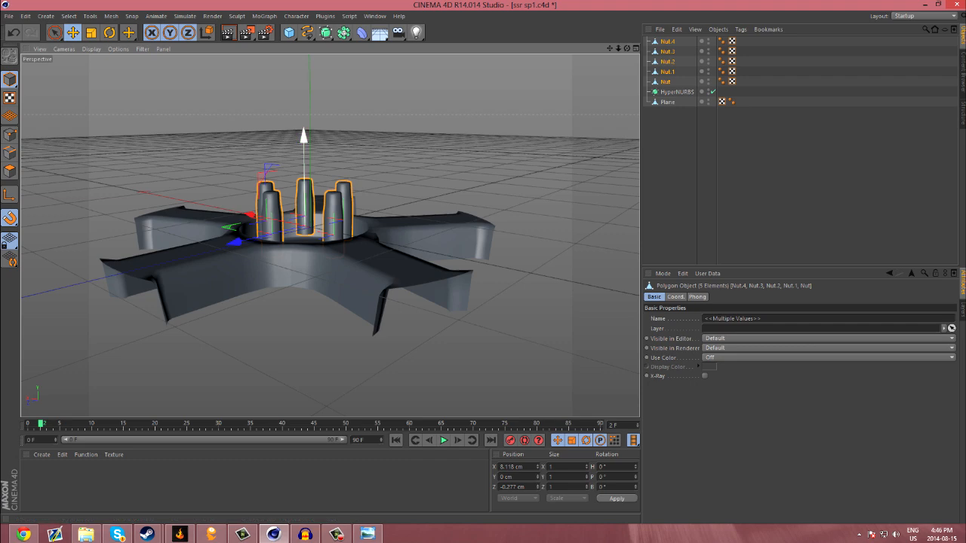
pyautogui.moveTo(304, 225); pyautogui.dragTo(304, 242)
pyautogui.moveTo(626, 48); pyautogui.dragTo(625, 92)
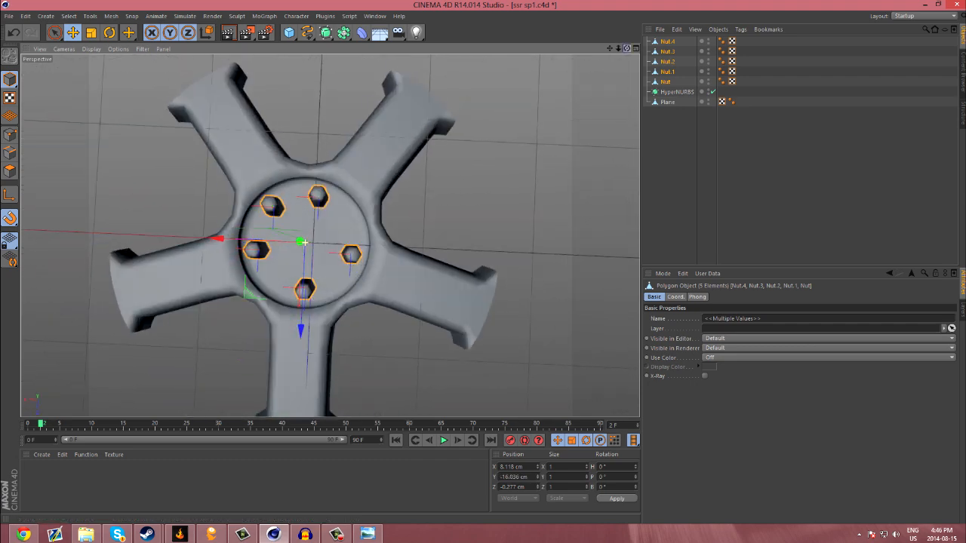
# - Delete the duplicated nuts Nut.4, Nut.3, Nut.2 and Nut.1, keeping only the original Nut
pyautogui.scroll(-8, 197, 246)
pyautogui.keyDown('alt'); pyautogui.moveTo(246, 245); pyautogui.dragTo(188, 241); pyautogui.keyUp('alt')
pyautogui.click(668, 41)
pyautogui.press('Delete')
pyautogui.click(668, 40)
pyautogui.press('Delete')
pyautogui.click(668, 41)
pyautogui.press('Delete')
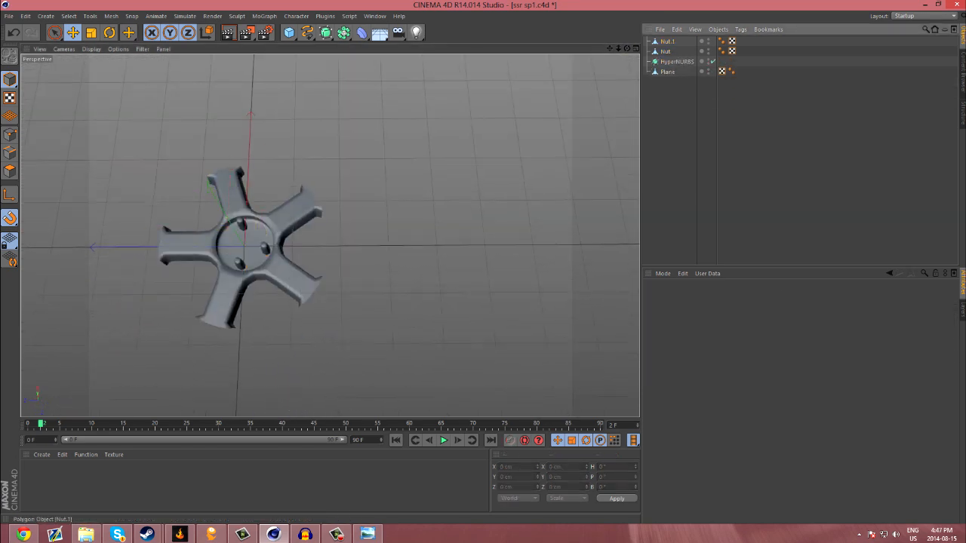
pyautogui.click(668, 41)
pyautogui.press('Delete')
# - Move the remaining nut well away from the wheel along Z and check the wheel reference photo in Windows Photo Viewer
pyautogui.click(243, 224)
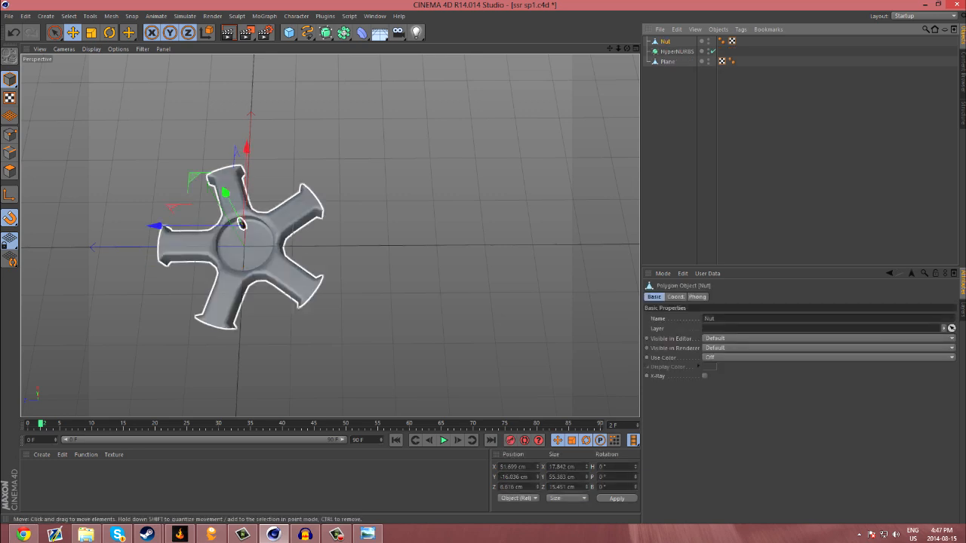
pyautogui.moveTo(243, 224); pyautogui.dragTo(481, 222)
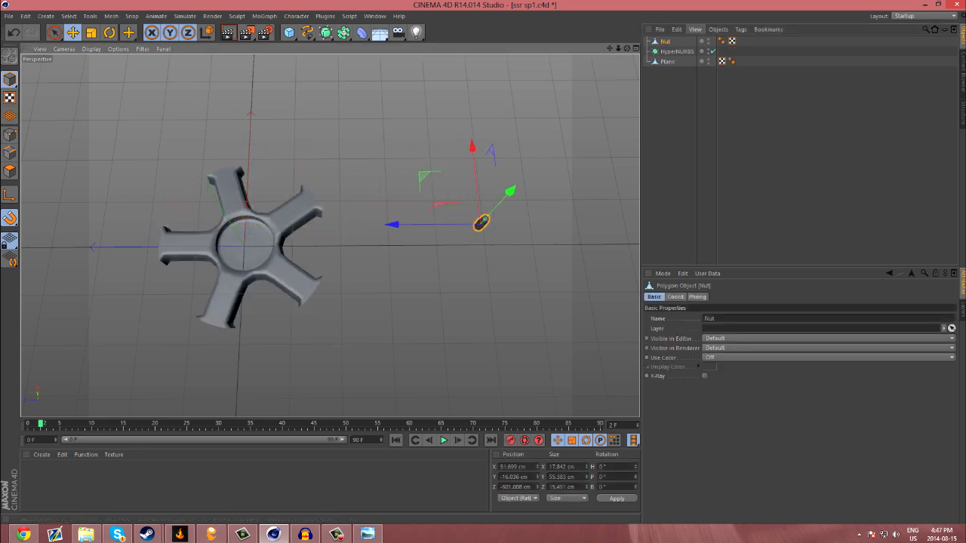
pyautogui.press('F5')
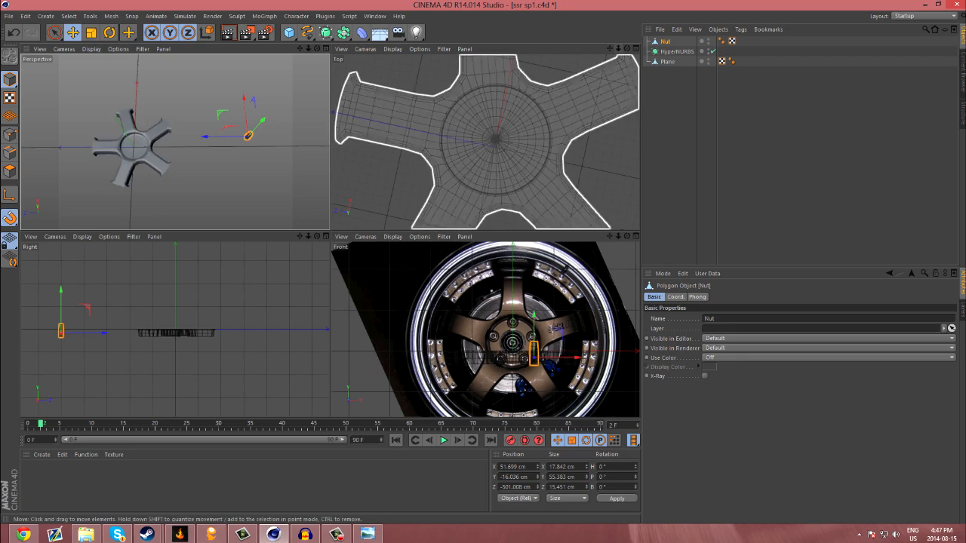
pyautogui.click(367, 534)
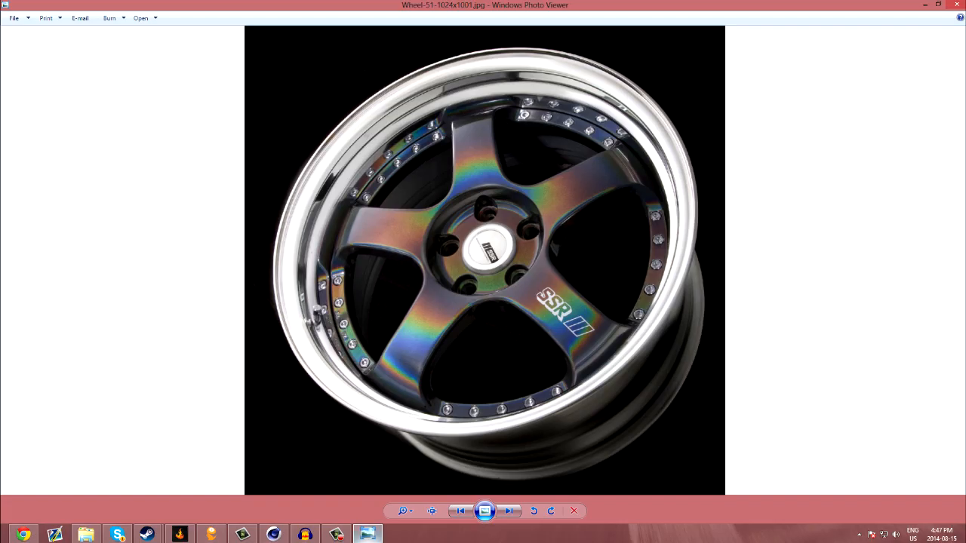
pyautogui.click(367, 534)
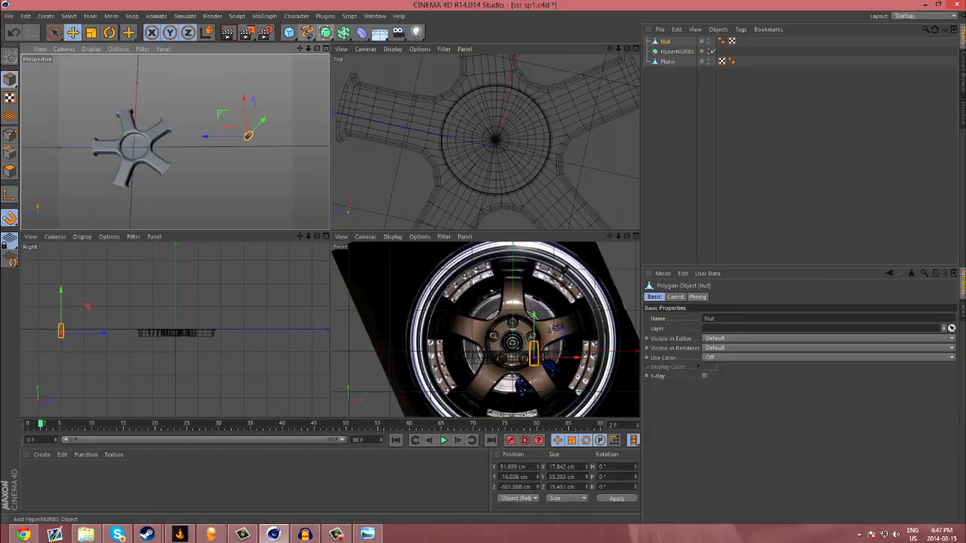
# - Add an Oil Tank primitive beside the wheel at about Z -387 cm and flatten it to a height of about 55 cm
pyautogui.press('F1')
pyautogui.click(289, 32)
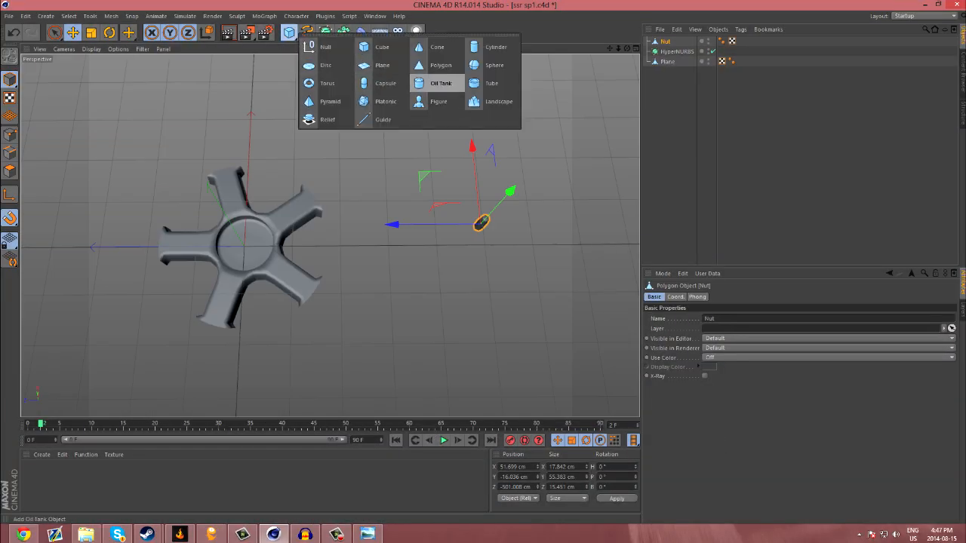
pyautogui.click(440, 83)
pyautogui.keyDown('alt'); pyautogui.moveTo(330, 235); pyautogui.dragTo(330, 128); pyautogui.keyUp('alt')
pyautogui.moveTo(155, 243); pyautogui.dragTo(345, 249)
pyautogui.moveTo(436, 204); pyautogui.dragTo(433, 240)
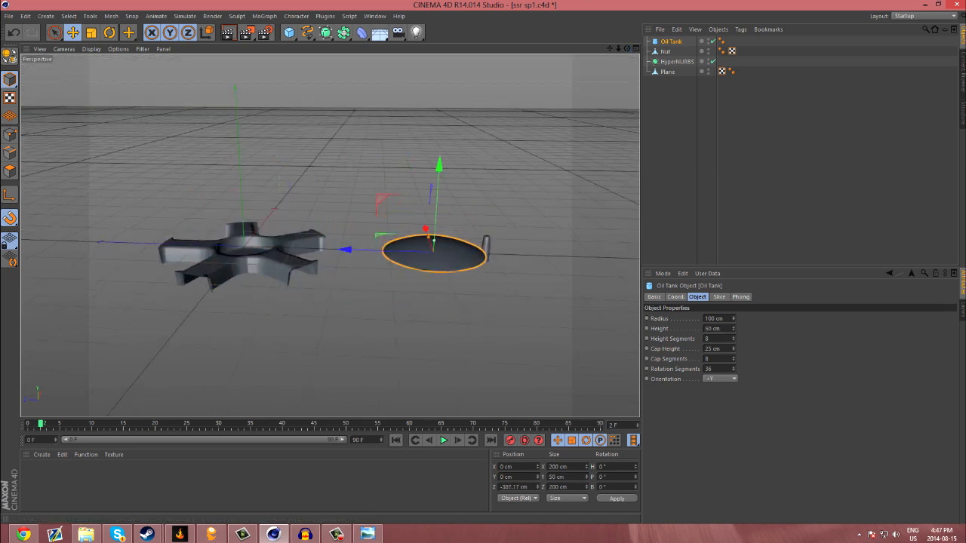
pyautogui.scroll(4, 453, 277)
pyautogui.moveTo(421, 223)
pyautogui.keyDown('alt'); pyautogui.mouseDown()
pyautogui.moveTo(421, 236)
pyautogui.moveTo(421, 215)
pyautogui.mouseUp(); pyautogui.keyUp('alt')
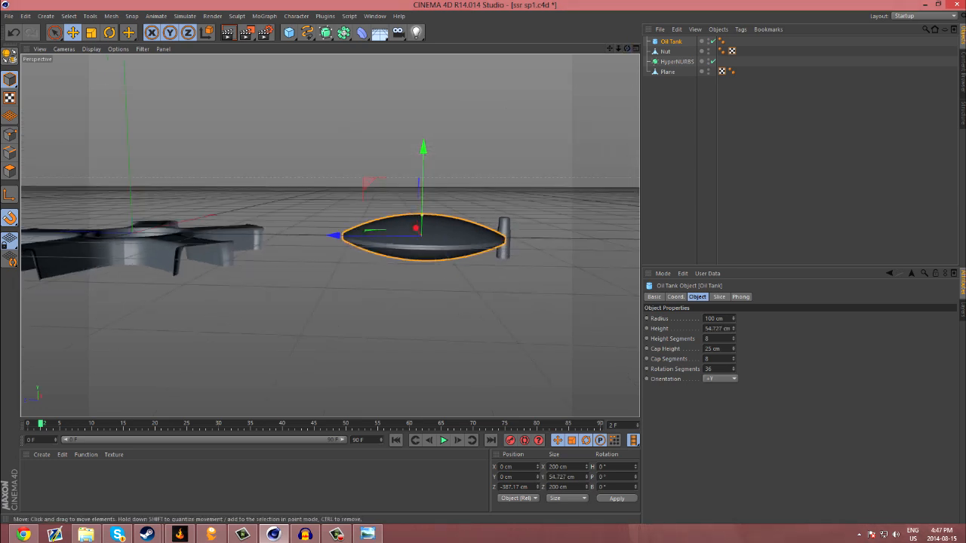
# - Move the oil tank onto the wheel hub and scale it down to about 28 cm in diameter
pyautogui.moveTo(626, 48); pyautogui.dragTo(626, 3)
pyautogui.moveTo(335, 226); pyautogui.dragTo(22, 190)
pyautogui.click(91, 33)
pyautogui.moveTo(325, 219); pyautogui.dragTo(107, 200)
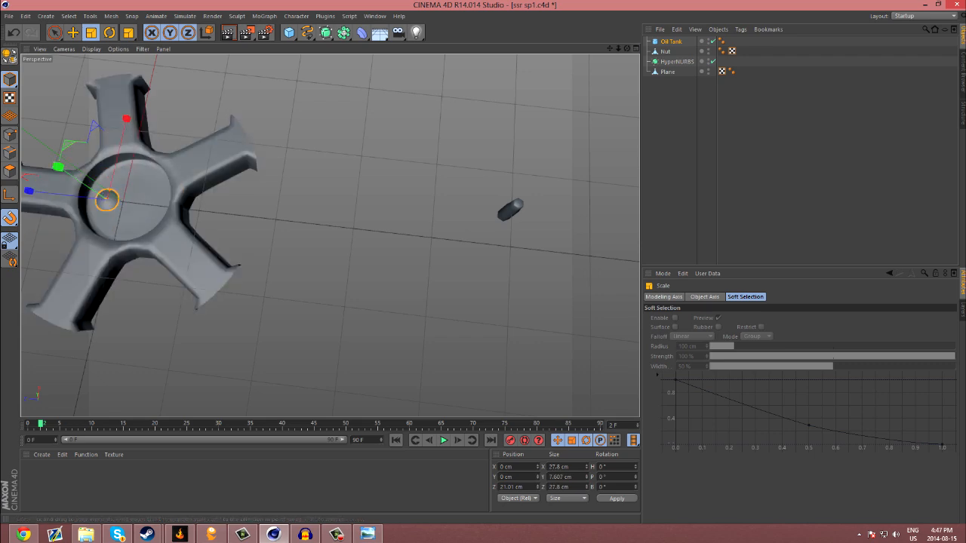
# - Scale the oil tank to about 34 cm in diameter and centre it on the hub in the Top view
pyautogui.press('F5')
pyautogui.click(635, 48)
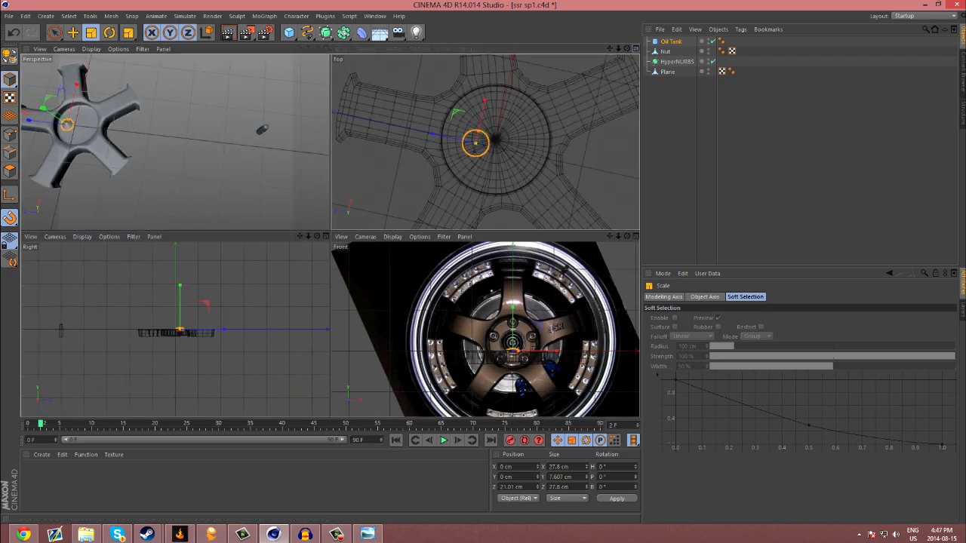
pyautogui.scroll(3, 388, 222)
pyautogui.moveTo(388, 222); pyautogui.dragTo(442, 223)
pyautogui.click(72, 32)
pyautogui.moveTo(192, 224); pyautogui.dragTo(247, 236)
pyautogui.moveTo(332, 254); pyautogui.dragTo(336, 234)
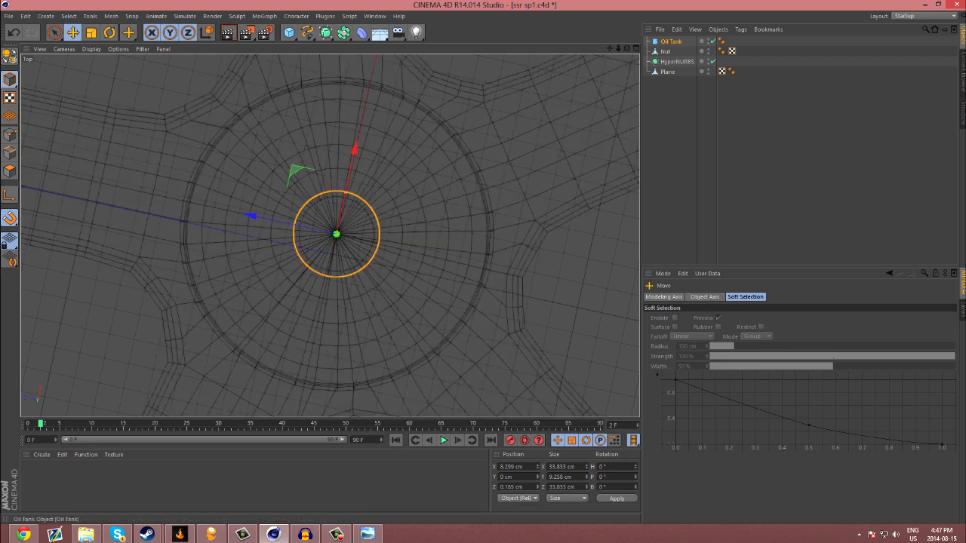
pyautogui.middleClick(336, 234)
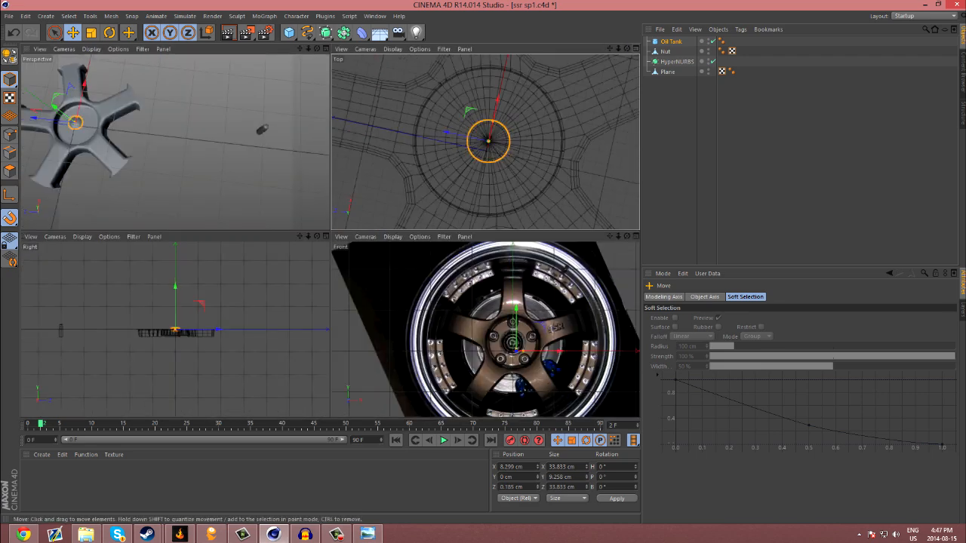
# - Turn off snapping and lower the oil tank into the hub recess to a Y position of about -29.8 cm
pyautogui.click(326, 48)
pyautogui.scroll(4, 131, 147)
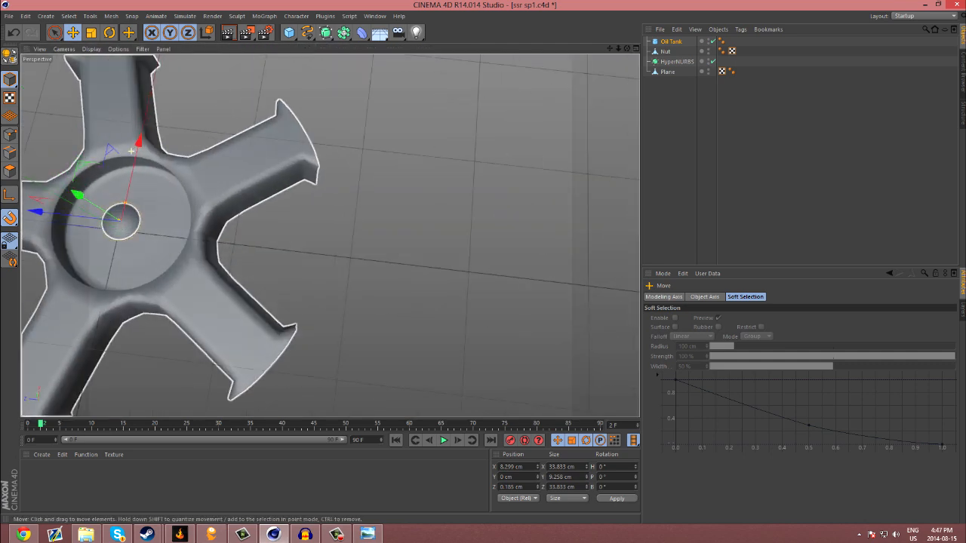
pyautogui.keyDown('alt'); pyautogui.moveTo(121, 222); pyautogui.dragTo(120, 221); pyautogui.keyUp('alt')
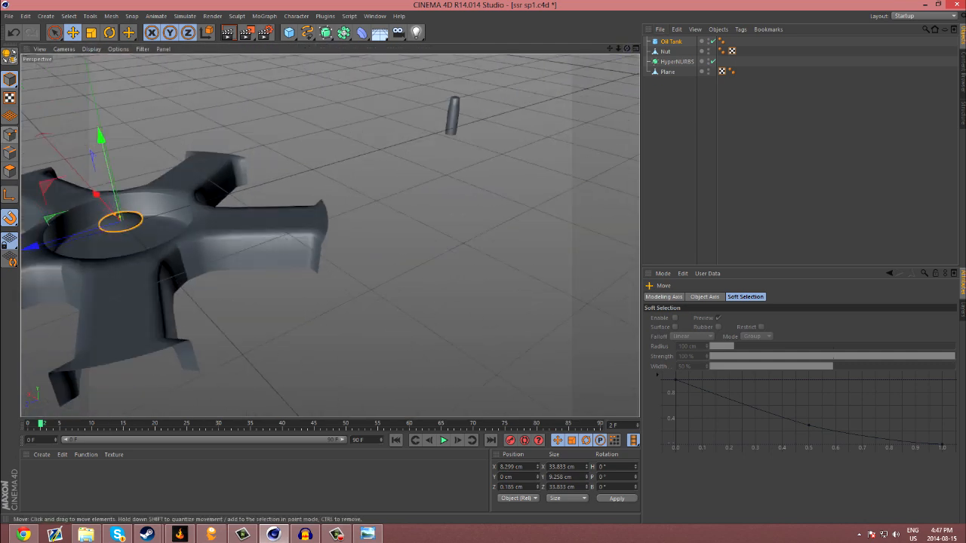
pyautogui.moveTo(101, 139); pyautogui.dragTo(107, 160)
pyautogui.moveTo(10, 217); pyautogui.dragTo(47, 190)
pyautogui.moveTo(106, 158); pyautogui.dragTo(107, 163)
# - Raise the oil tank slightly on the hub face to a Y position of about -28.2 cm
pyautogui.scroll(10, 98, 258)
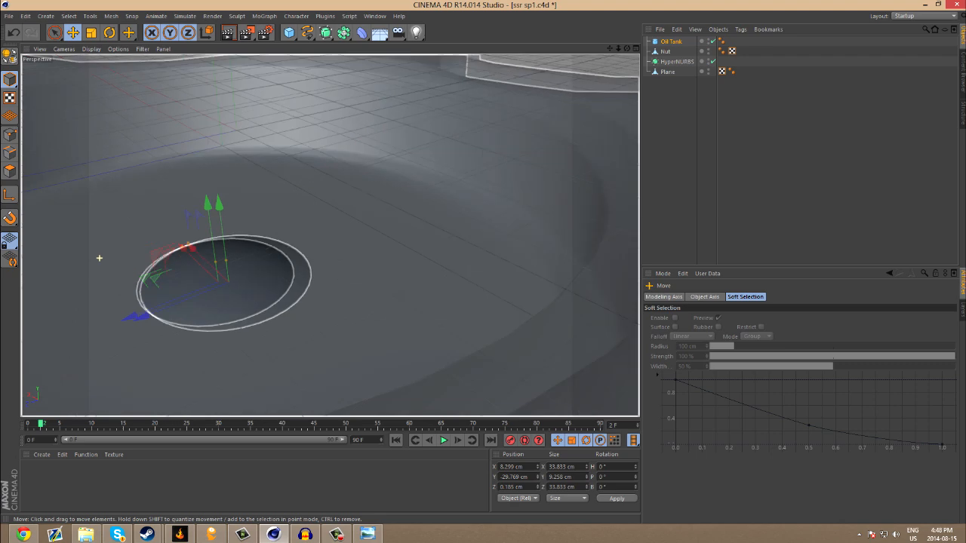
pyautogui.scroll(3, 216, 334)
pyautogui.keyDown('alt'); pyautogui.moveTo(243, 266); pyautogui.dragTo(244, 253); pyautogui.keyUp('alt')
pyautogui.moveTo(240, 177)
pyautogui.mouseDown()
pyautogui.moveTo(240, 150)
pyautogui.moveTo(240, 165)
pyautogui.mouseUp()
# - Compare the hub with the wheel reference photo and enlarge the oil tank to about 47 cm in diameter
pyautogui.keyDown('alt'); pyautogui.moveTo(330, 234); pyautogui.dragTo(219, 235, button='right'); pyautogui.keyUp('alt')
pyautogui.keyDown('alt'); pyautogui.moveTo(320, 238); pyautogui.dragTo(256, 212); pyautogui.keyUp('alt')
pyautogui.click(367, 534)
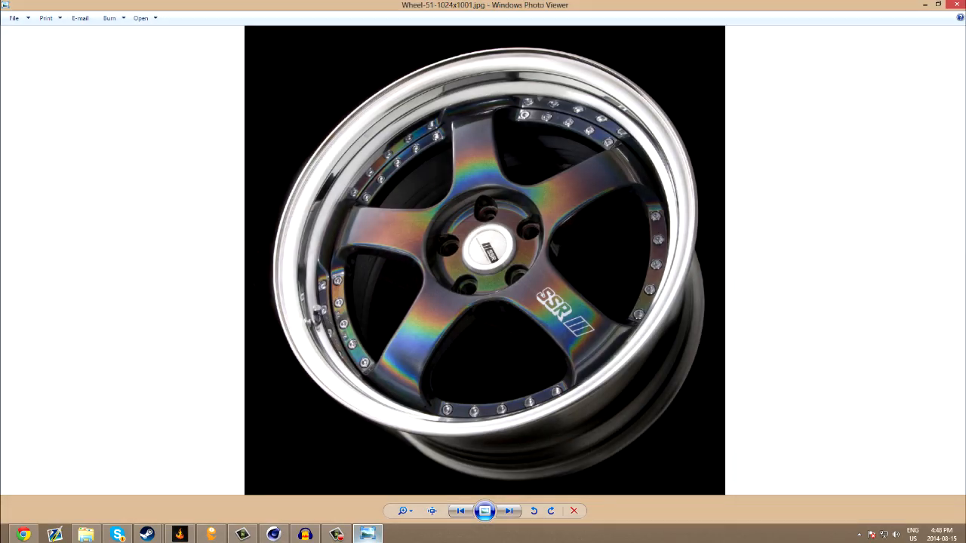
pyautogui.click(368, 535)
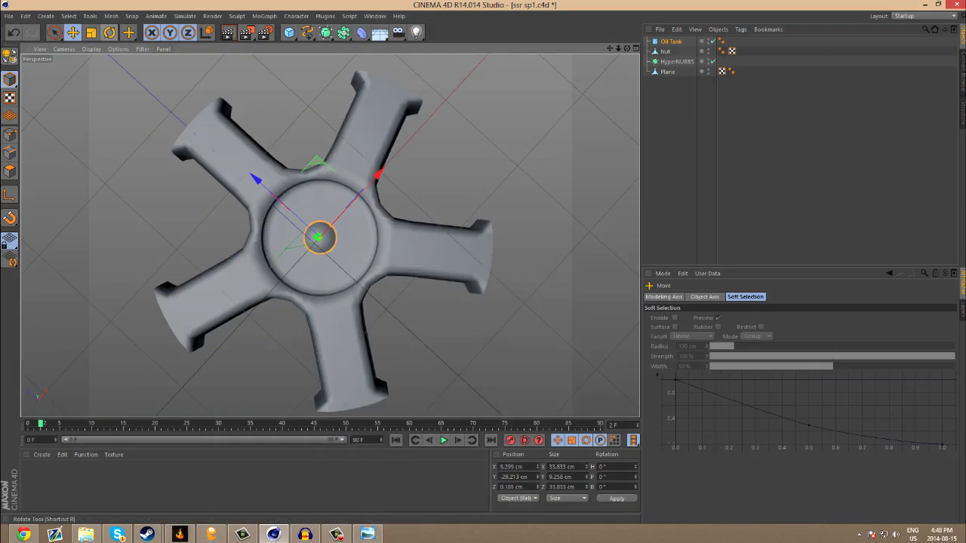
pyautogui.moveTo(317, 237); pyautogui.dragTo(324, 237)
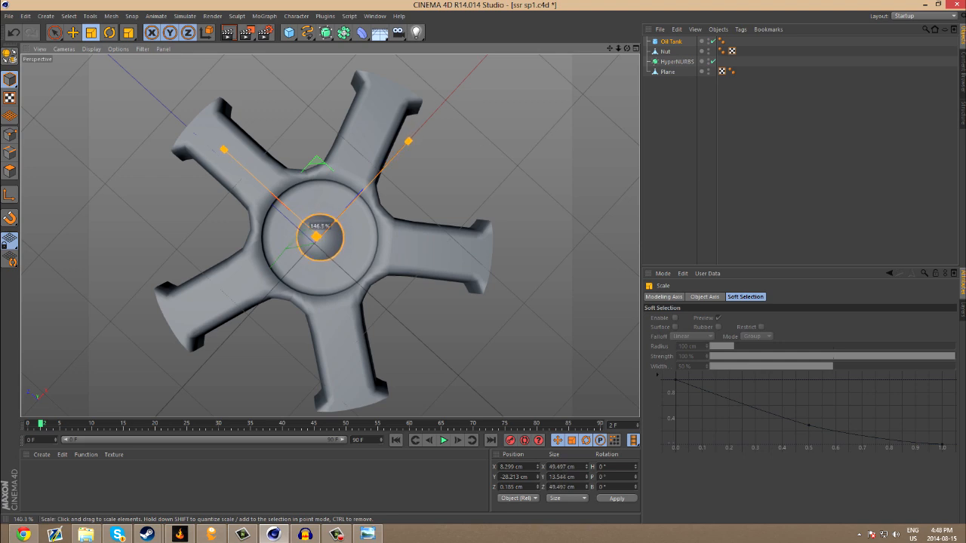
pyautogui.moveTo(318, 237); pyautogui.dragTo(282, 240)
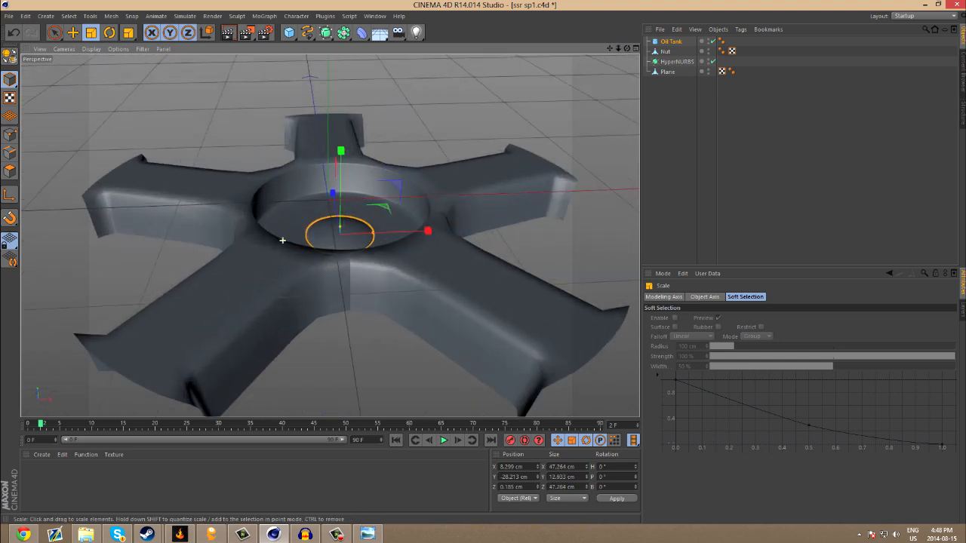
# - Enlarge the oil tank to about 54 cm in diameter and nudge it up to about Y -28 cm
pyautogui.scroll(10, 282, 240)
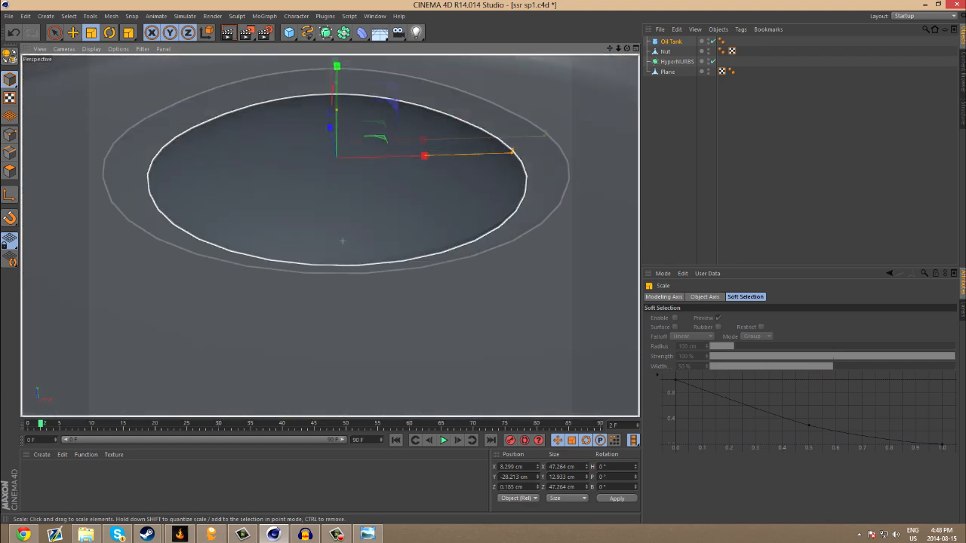
pyautogui.scroll(3, 343, 241)
pyautogui.scroll(-3, 550, 157)
pyautogui.moveTo(550, 157); pyautogui.dragTo(604, 157)
pyautogui.press('e')
pyautogui.moveTo(394, 65); pyautogui.dragTo(394, 63)
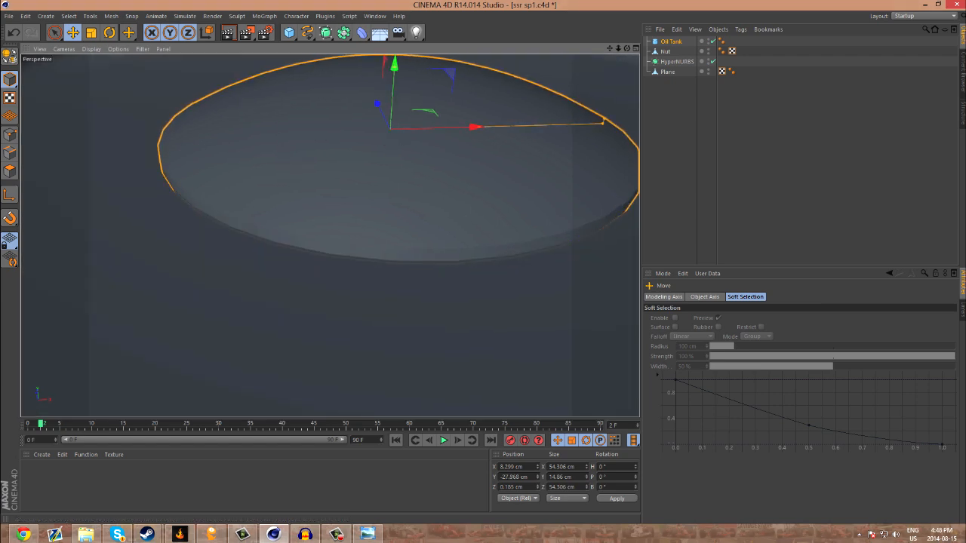
# - Rename the Oil Tank object as Center Cap
pyautogui.scroll(-5, 330, 234)
pyautogui.keyDown('alt'); pyautogui.moveTo(335, 226); pyautogui.dragTo(332, 325); pyautogui.keyUp('alt')
pyautogui.click(679, 113)
pyautogui.scroll(-3, 363, 280)
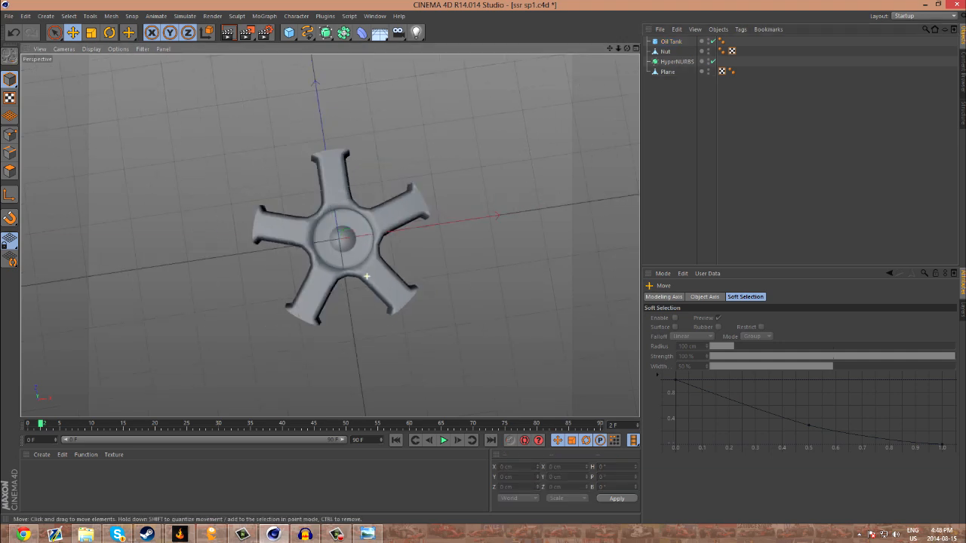
pyautogui.click(671, 41)
pyautogui.doubleClick(670, 41)
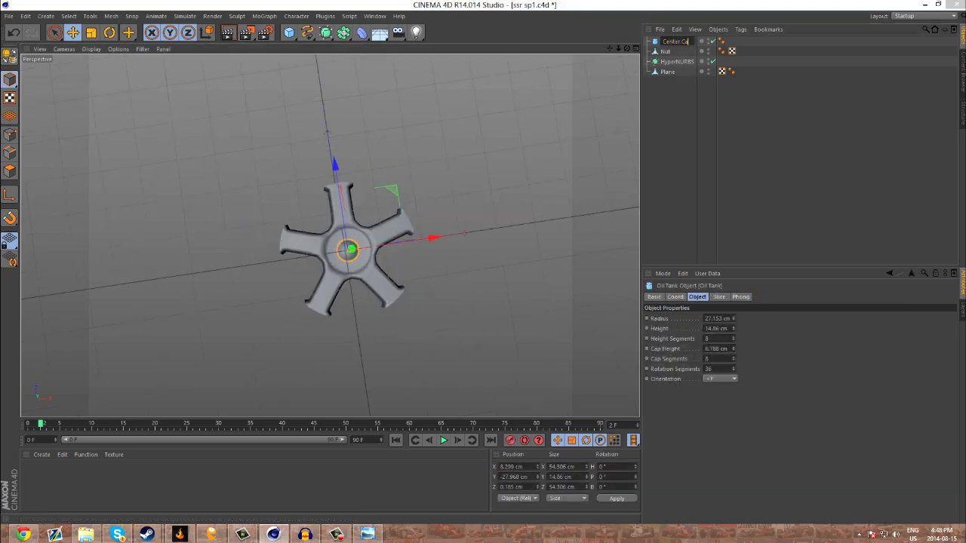
pyautogui.press('Return')
# - Compare the wheel model with the reference photo, examining the center cap and the lug holes around it
pyautogui.scroll(4, 321, 250)
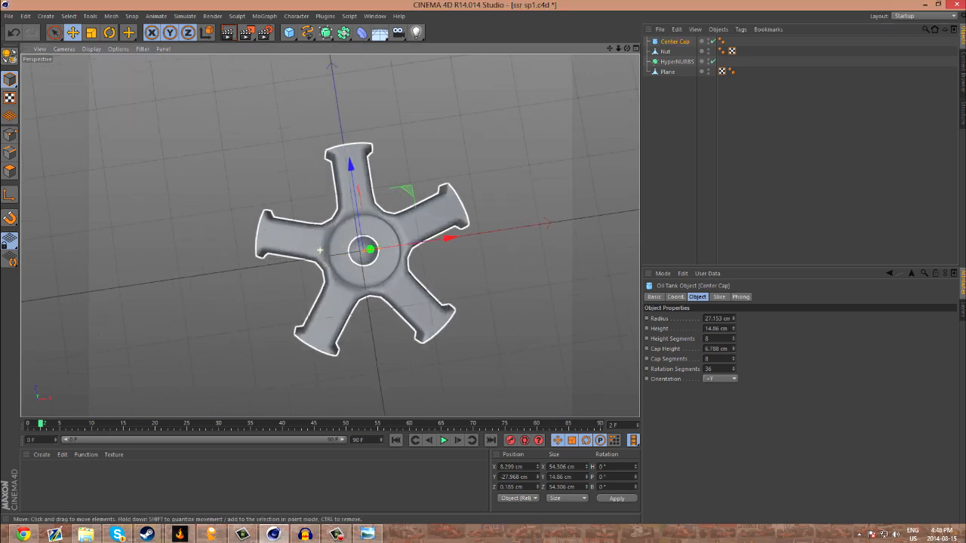
pyautogui.scroll(-3, 410, 214)
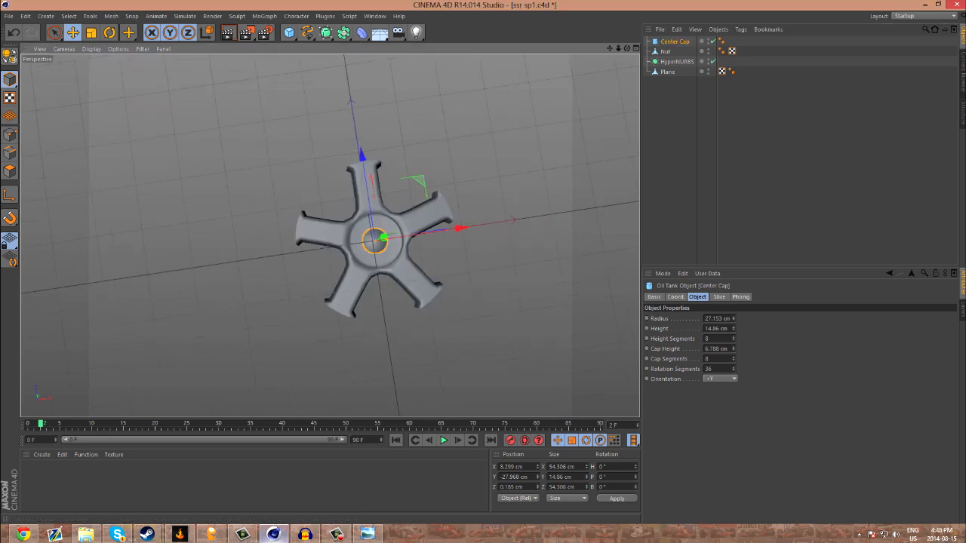
pyautogui.click(367, 534)
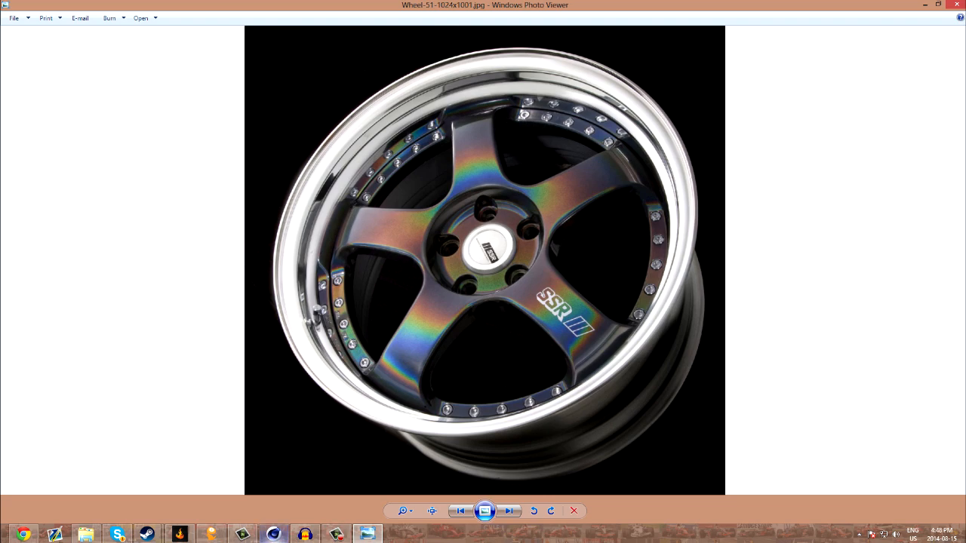
pyautogui.moveTo(273, 533)
pyautogui.click(274, 480)
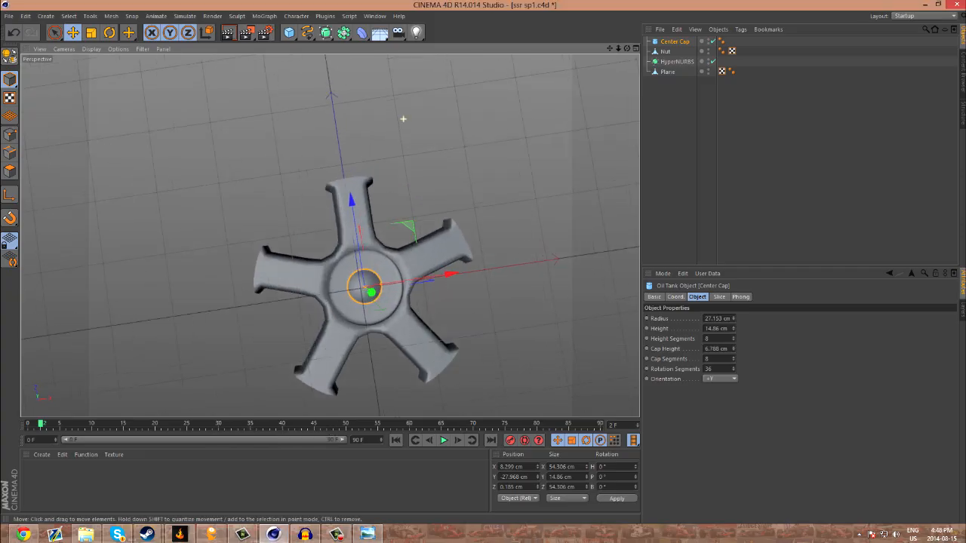
# - Add a Tube primitive around the spokes with about 176 cm inner radius, 190 cm outer radius and 64 cm height
pyautogui.click(289, 33)
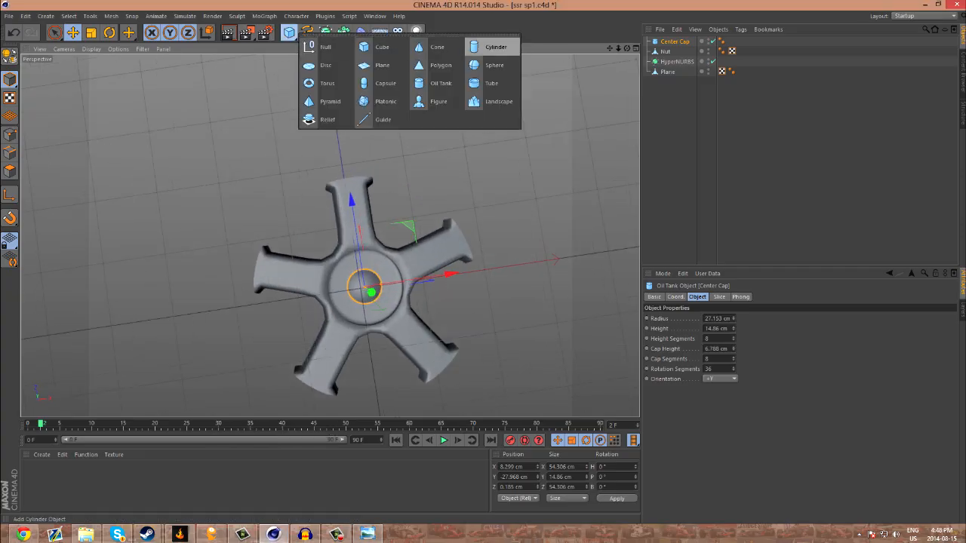
pyautogui.click(492, 83)
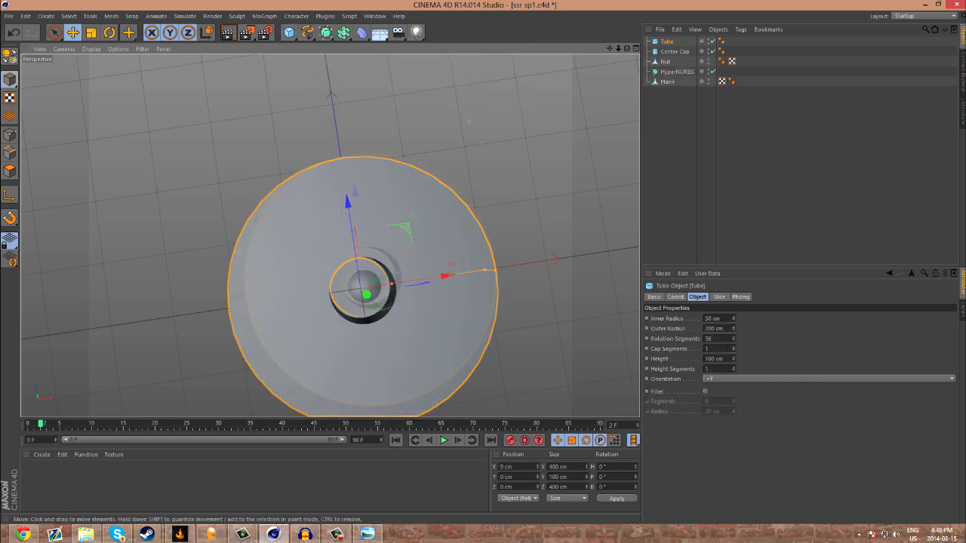
pyautogui.moveTo(406, 254); pyautogui.dragTo(464, 244)
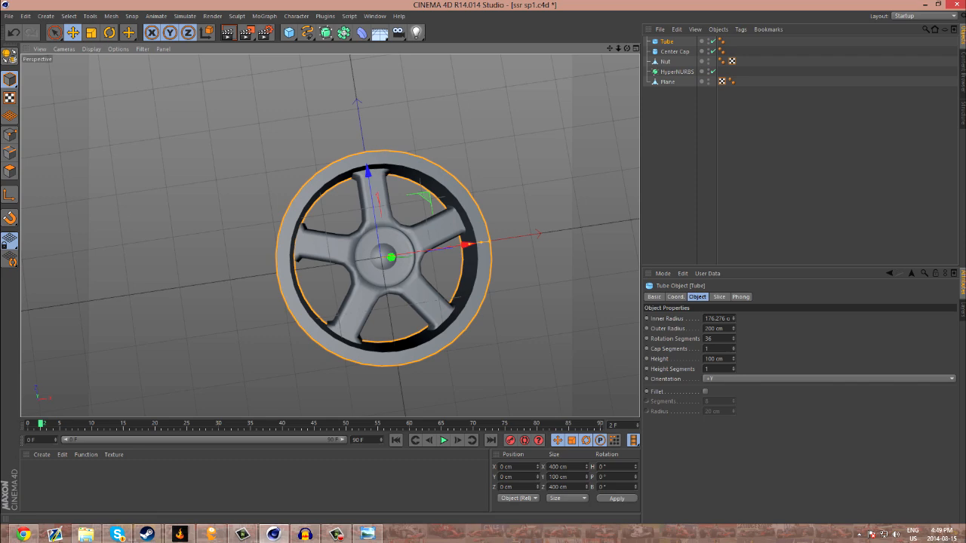
pyautogui.keyDown('alt'); pyautogui.moveTo(304, 225); pyautogui.dragTo(255, 191); pyautogui.keyUp('alt')
pyautogui.moveTo(470, 319); pyautogui.dragTo(459, 321)
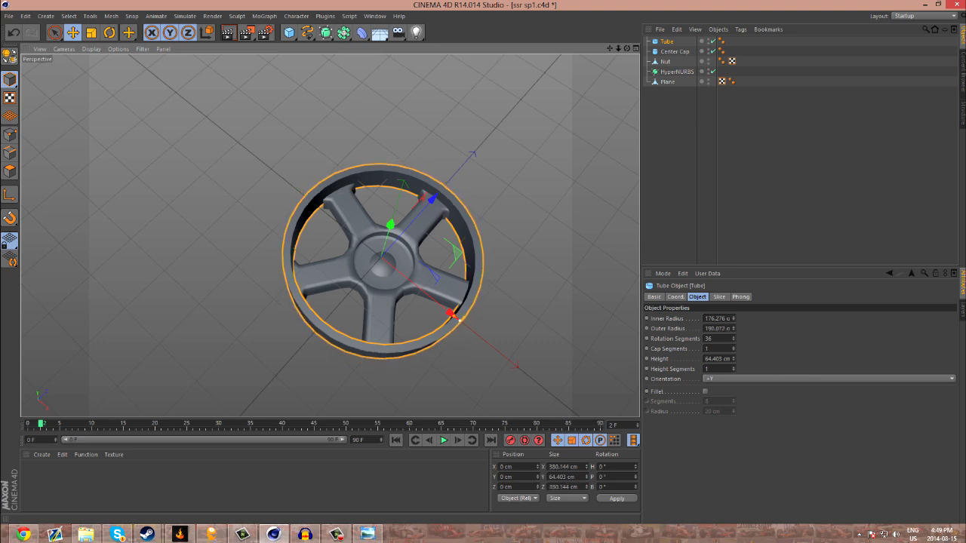
pyautogui.scroll(4, 459, 320)
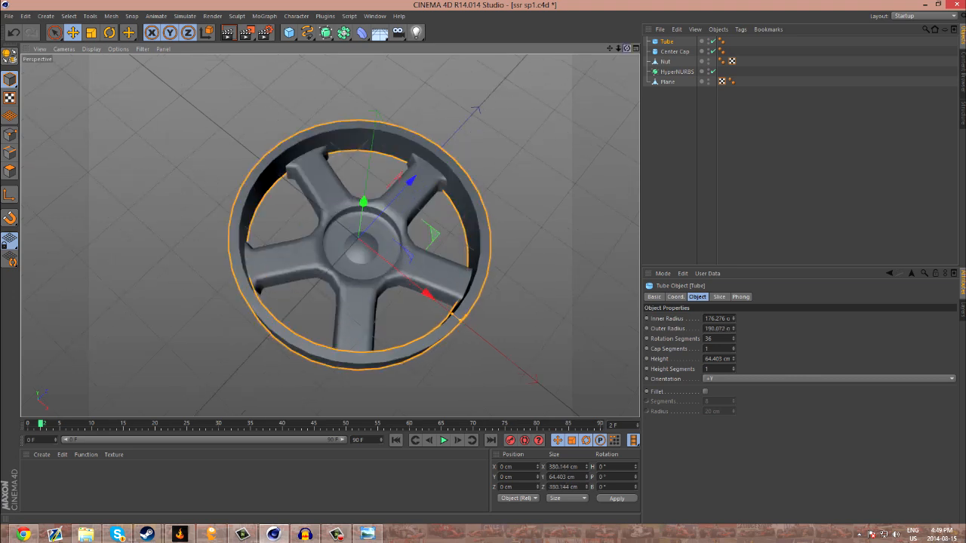
# - Shrink the tube to about 174 cm inner radius, 188 cm outer radius and 58 cm height, and lower it to about Y -58 cm
pyautogui.moveTo(626, 48); pyautogui.dragTo(581, 69)
pyautogui.moveTo(378, 352); pyautogui.dragTo(379, 359)
pyautogui.moveTo(626, 48); pyautogui.dragTo(626, 7)
pyautogui.moveTo(359, 151); pyautogui.dragTo(359, 189)
pyautogui.moveTo(626, 49); pyautogui.dragTo(581, 76)
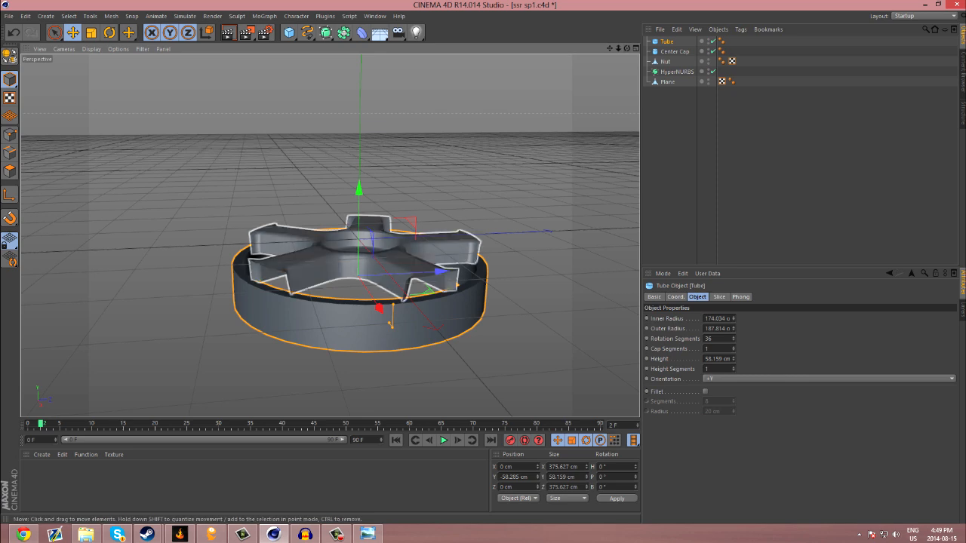
# - Raise the tube along its vertical axis to about Y -29 cm so it encloses the spoke ends
pyautogui.scroll(3, 502, 279)
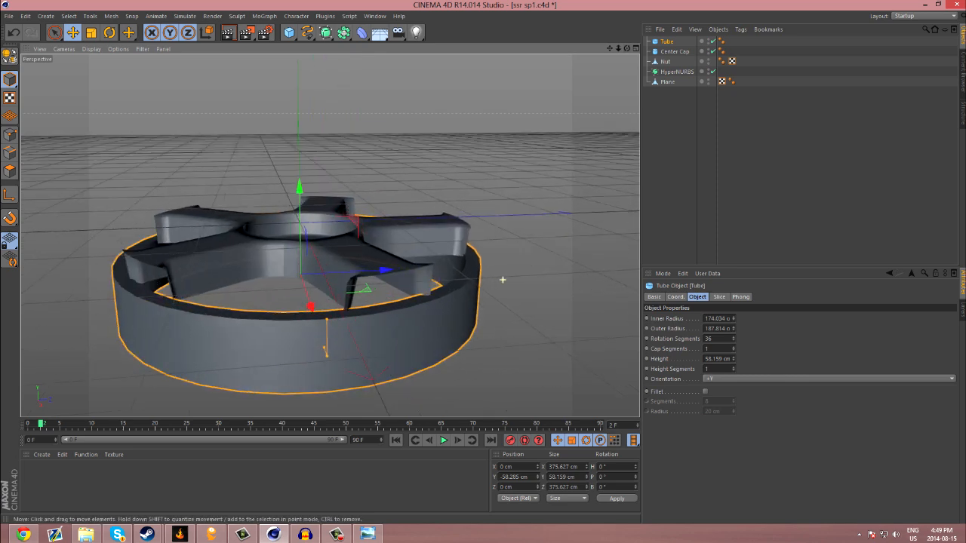
pyautogui.moveTo(298, 189); pyautogui.dragTo(298, 166)
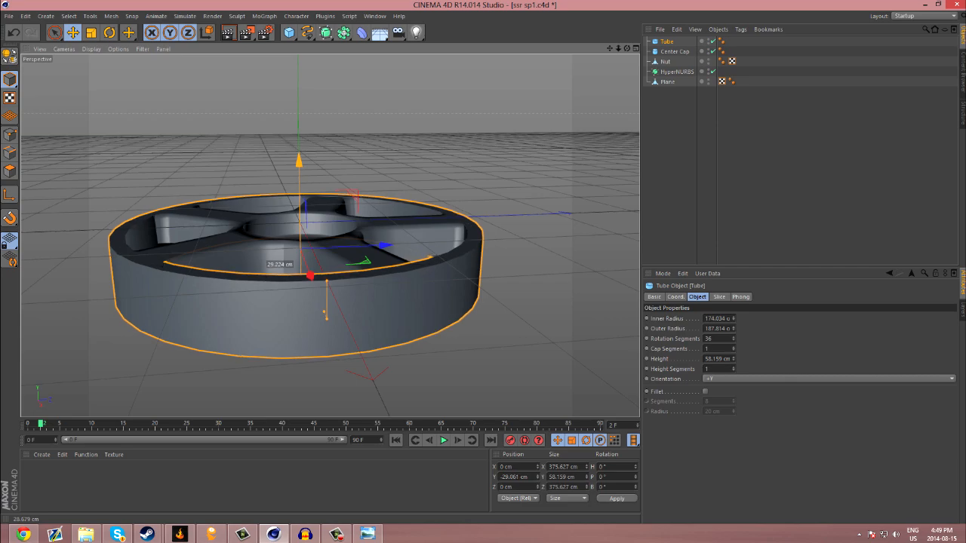
pyautogui.keyDown('alt'); pyautogui.moveTo(301, 249); pyautogui.dragTo(301, 294); pyautogui.keyUp('alt')
pyautogui.moveTo(626, 48); pyautogui.dragTo(630, 102)
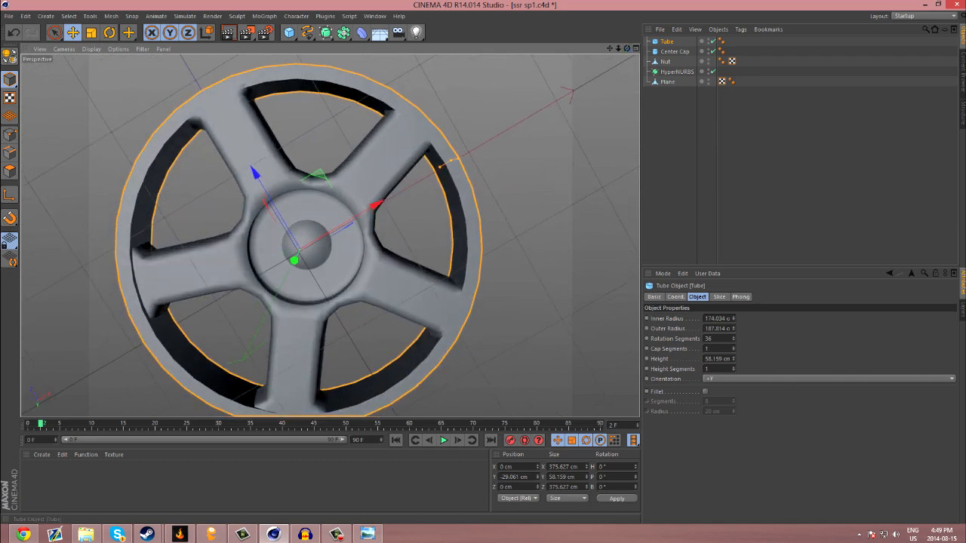
# - In the top view, shift the tube to about X 7 cm to centre it around the spokes
pyautogui.click(635, 48)
pyautogui.click(635, 48)
pyautogui.scroll(-3, 531, 95)
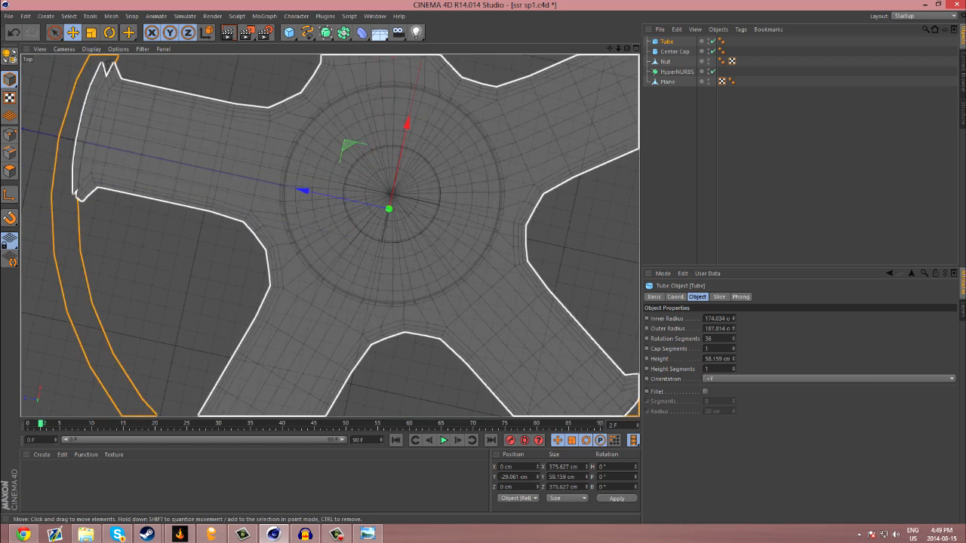
pyautogui.moveTo(609, 48); pyautogui.dragTo(572, 48)
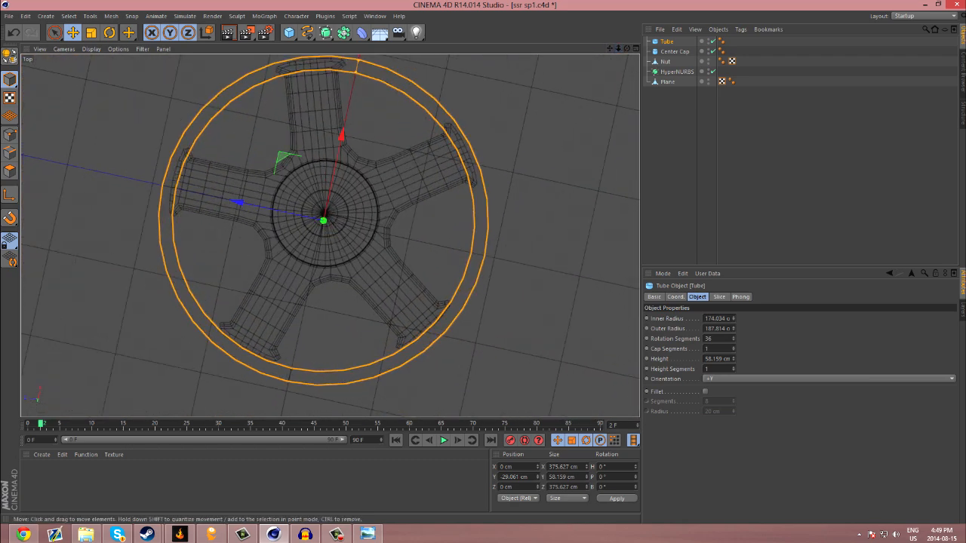
pyautogui.moveTo(341, 136); pyautogui.dragTo(343, 130)
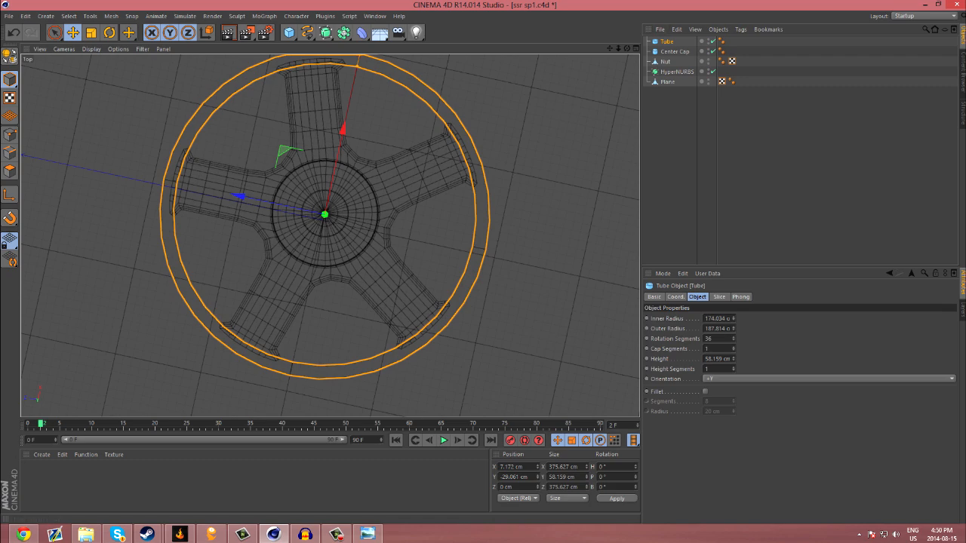
pyautogui.click(636, 48)
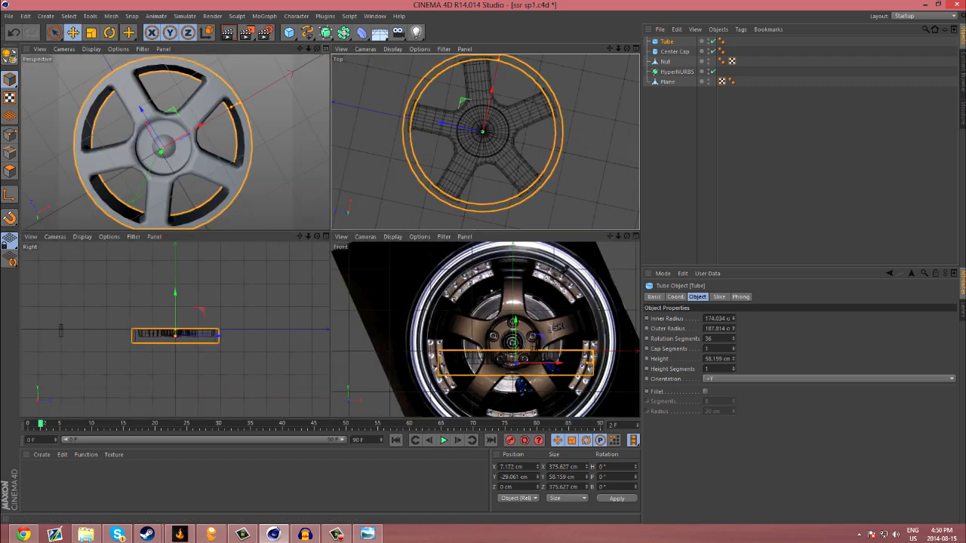
# - Inspect the wheel in perspective, examining how the tube meets the ends of the spokes
pyautogui.click(326, 48)
pyautogui.moveTo(626, 48); pyautogui.dragTo(596, 24)
pyautogui.moveTo(303, 166); pyautogui.dragTo(304, 167)
pyautogui.scroll(-3, 343, 172)
pyautogui.moveTo(626, 48); pyautogui.dragTo(626, 57)
pyautogui.keyDown('alt'); pyautogui.moveTo(319, 227); pyautogui.dragTo(320, 310); pyautogui.keyUp('alt')
pyautogui.scroll(5, 216, 294)
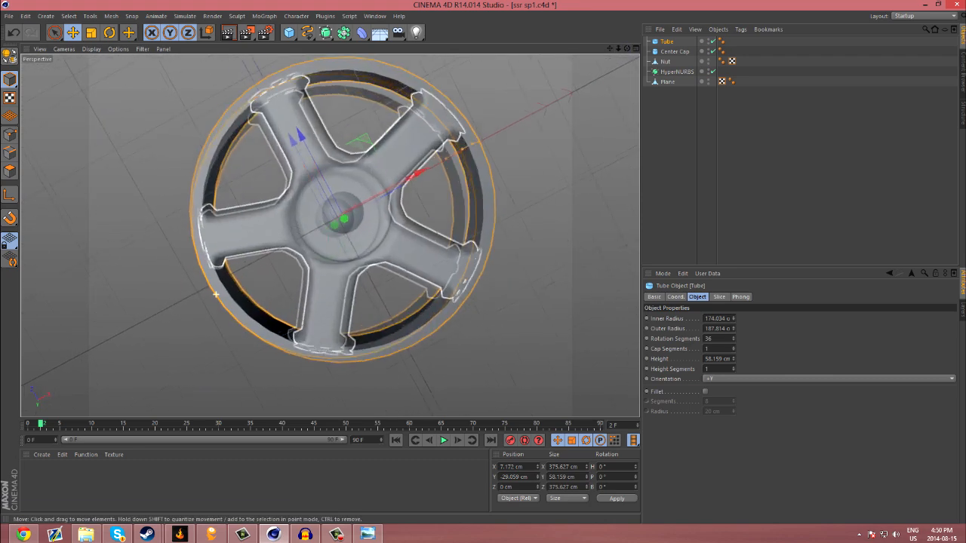
pyautogui.scroll(5, 213, 287)
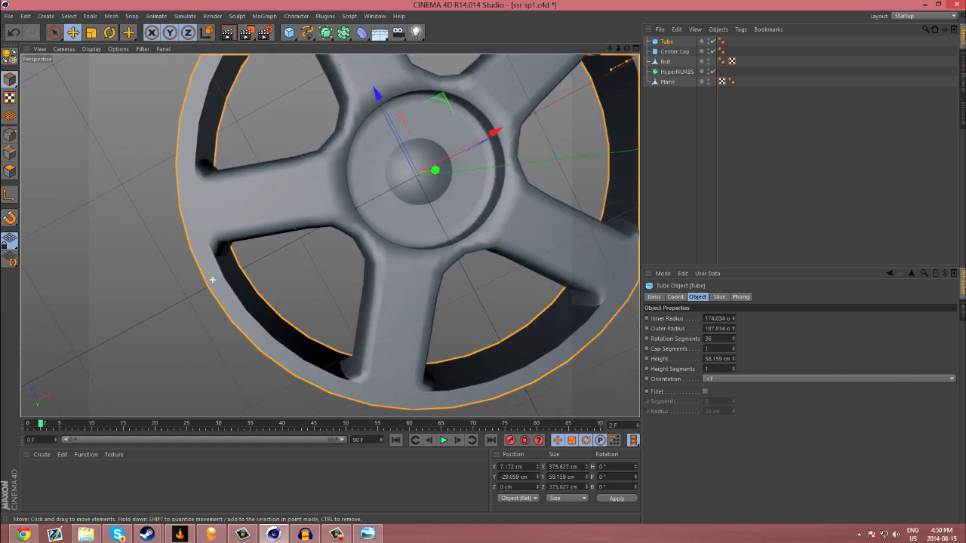
# - Try converting the tube to an editable polygon object and compare its points with the Plane object's, then undo the conversion
pyautogui.press('c')
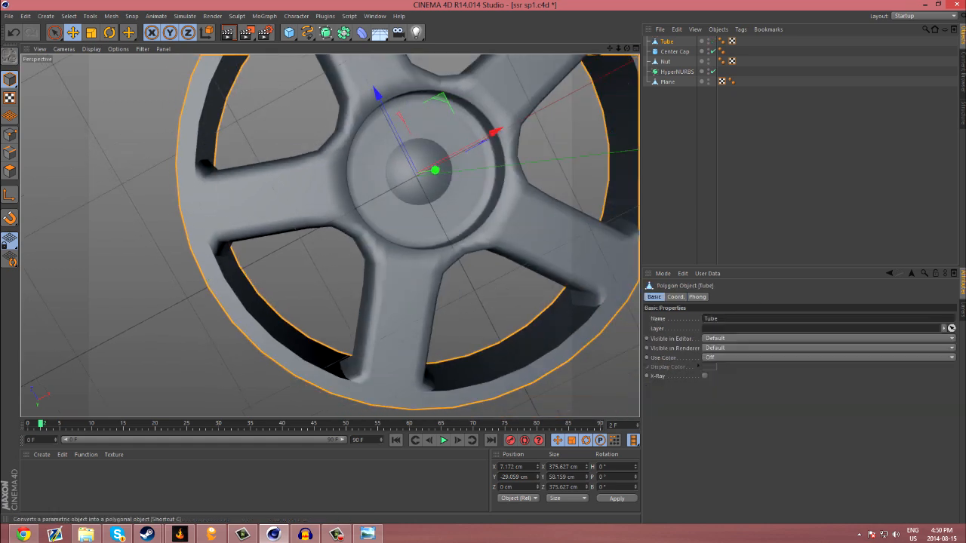
pyautogui.scroll(-3, 216, 109)
pyautogui.click(10, 134)
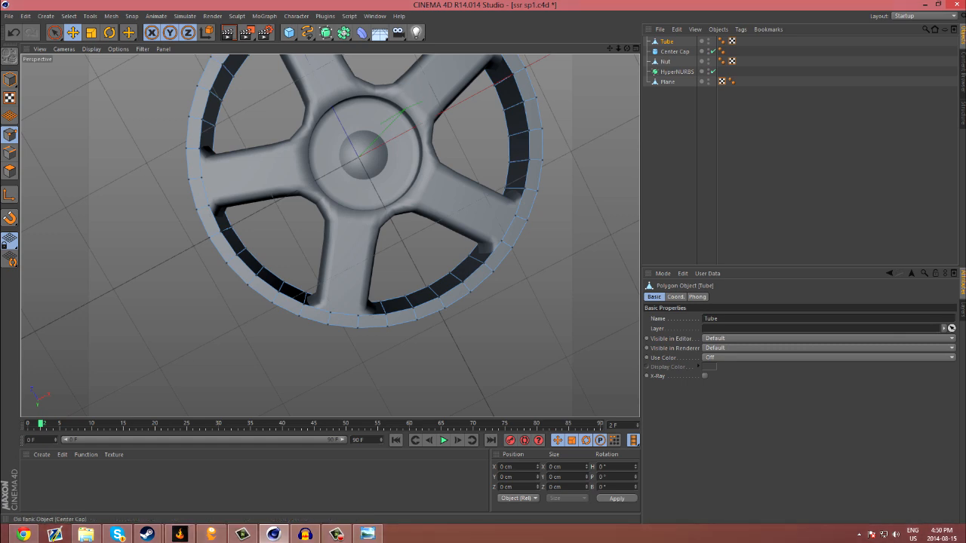
pyautogui.click(667, 82)
pyautogui.scroll(5, 540, 253)
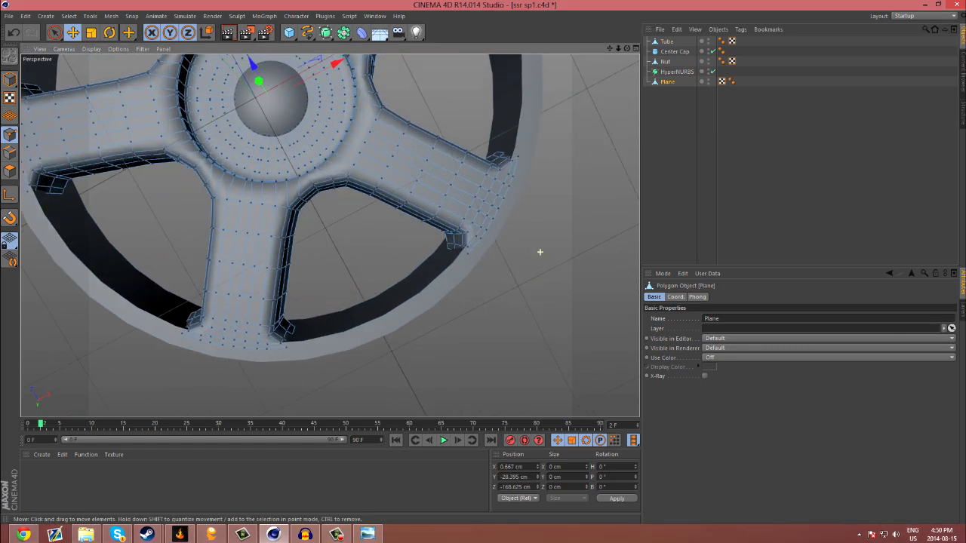
pyautogui.scroll(3, 532, 232)
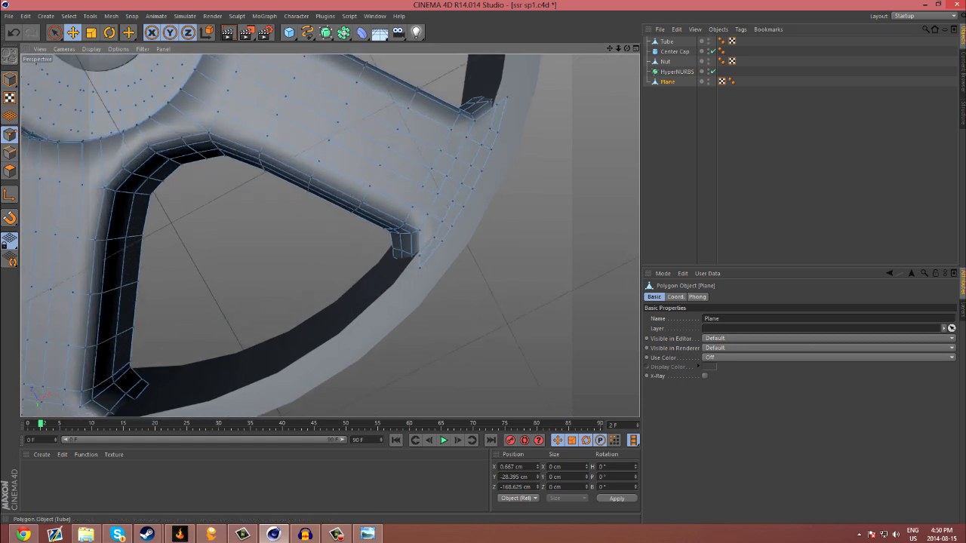
pyautogui.click(666, 41)
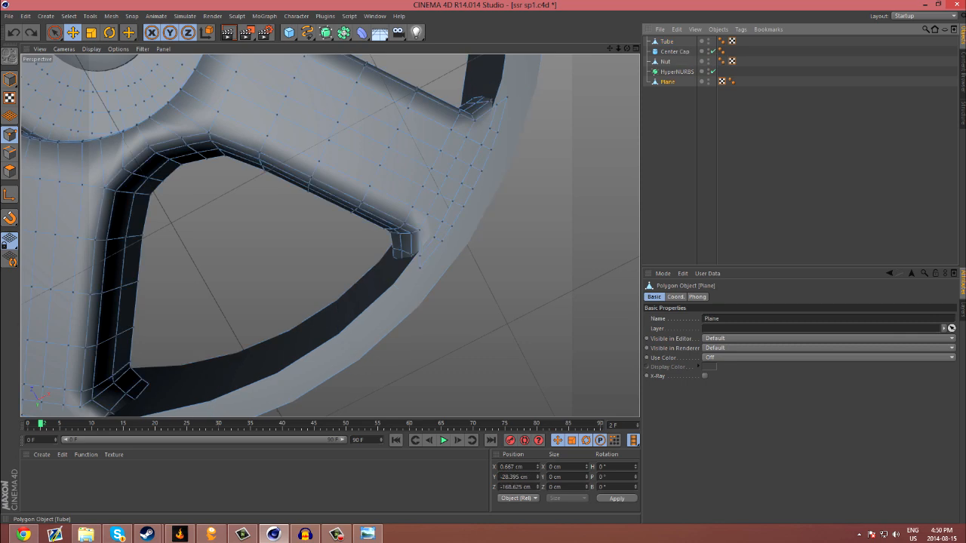
pyautogui.hotkey('ctrl', 'z')
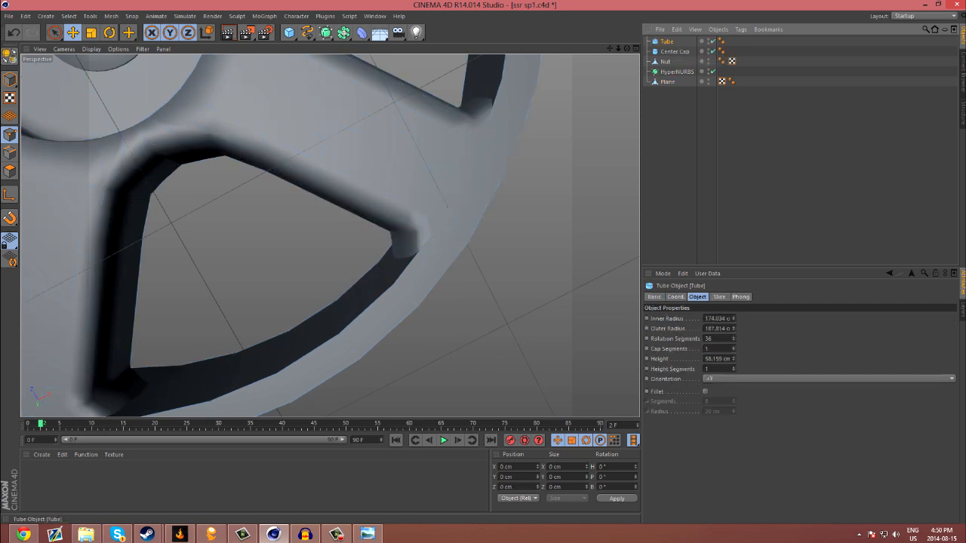
# - Set the tube's rotation segments to 150 and convert it to an editable polygon object
pyautogui.moveTo(733, 338); pyautogui.dragTo(733, 301)
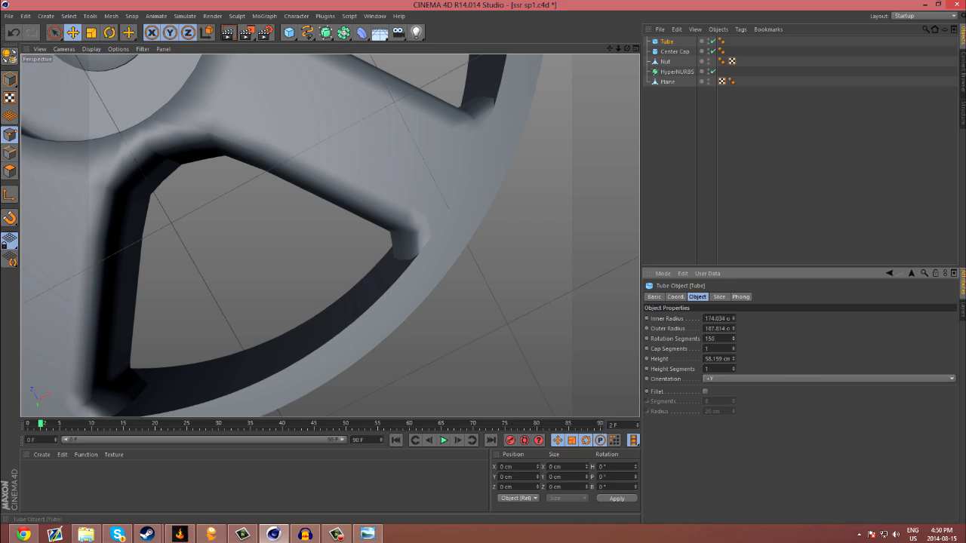
pyautogui.click(10, 56)
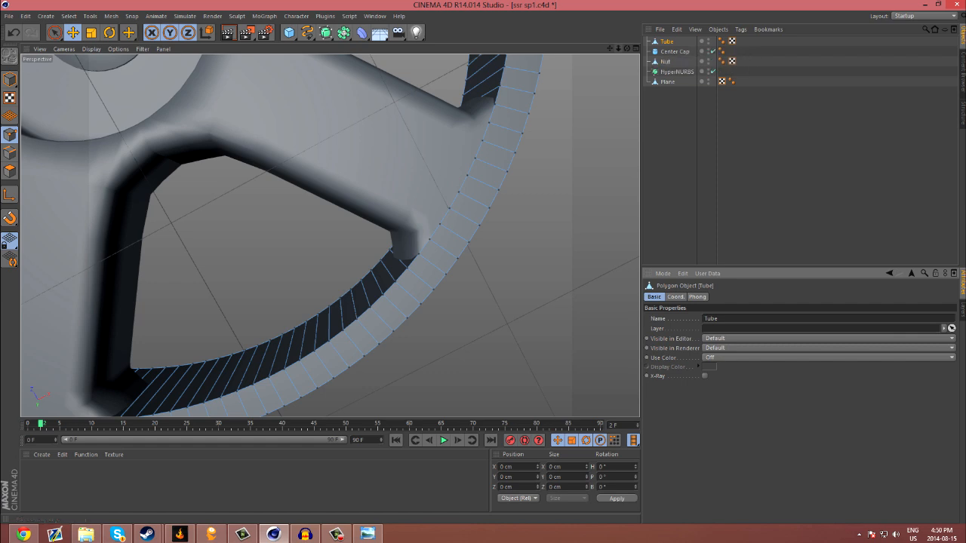
# - Compare the points of the Plane and Tube objects, examining how the rim lines up with the spoke ends
pyautogui.click(667, 81)
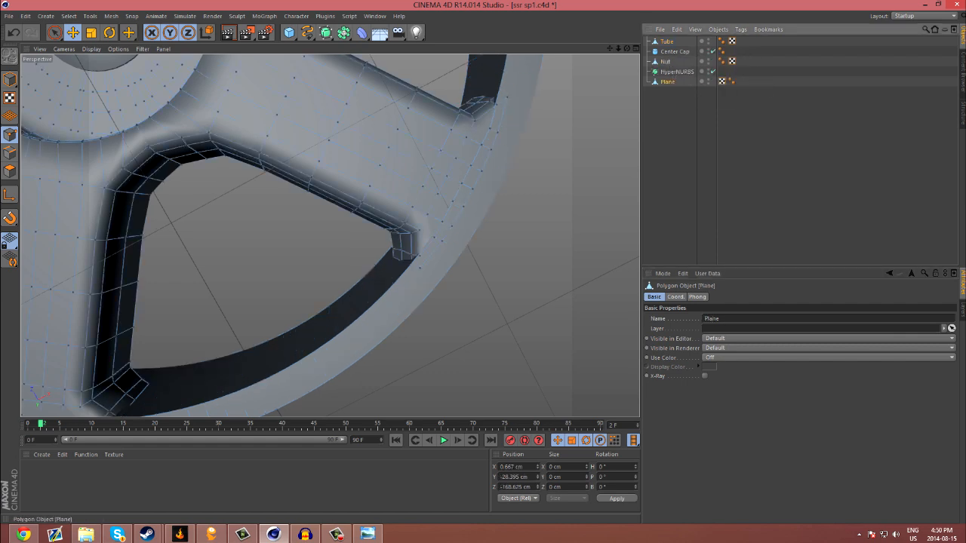
pyautogui.click(666, 41)
pyautogui.click(667, 81)
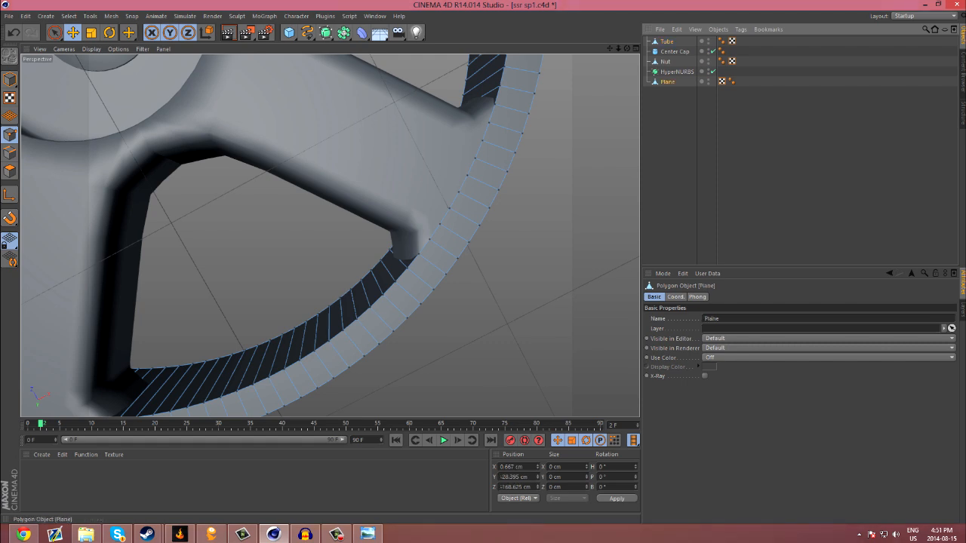
pyautogui.click(667, 41)
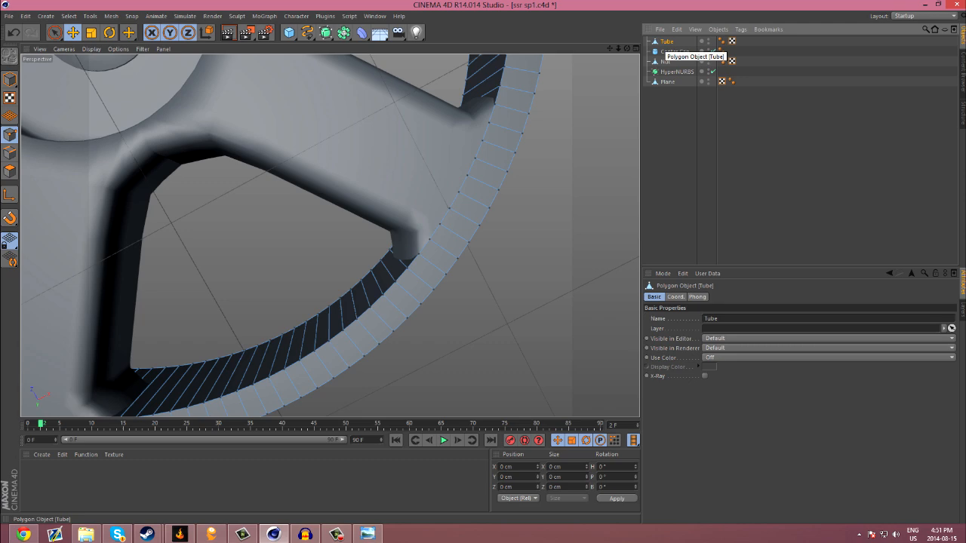
pyautogui.scroll(-6, 587, 95)
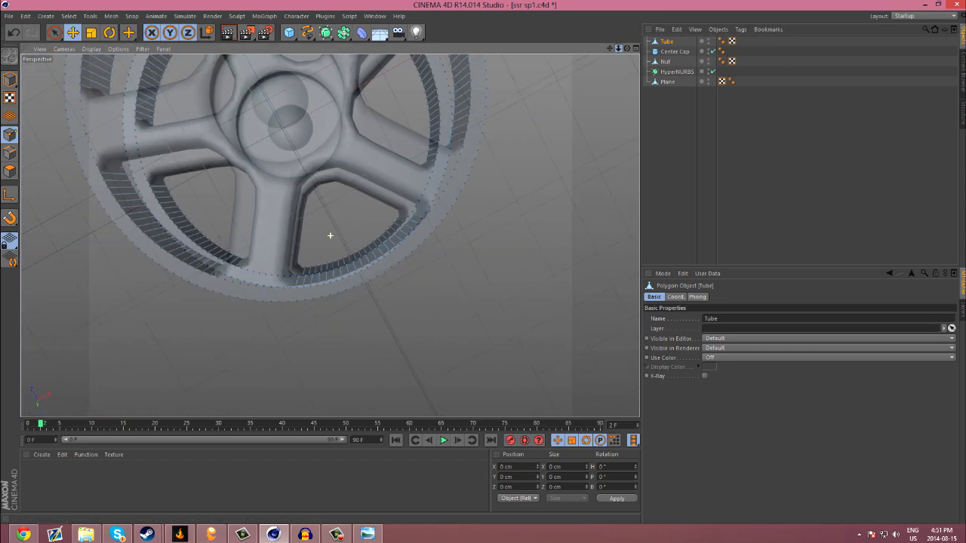
pyautogui.scroll(-4, 329, 235)
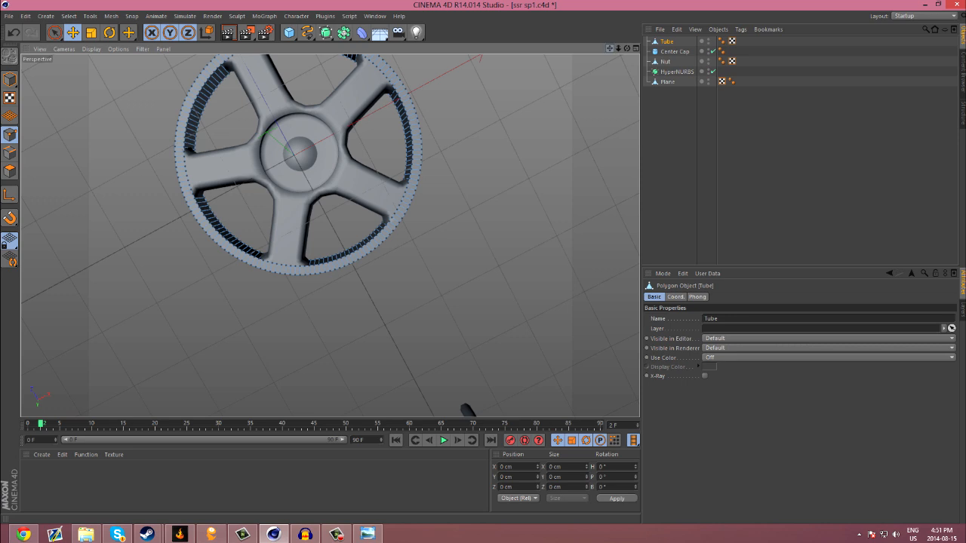
pyautogui.keyDown('alt'); pyautogui.moveTo(302, 152); pyautogui.dragTo(330, 235, button='middle'); pyautogui.keyUp('alt')
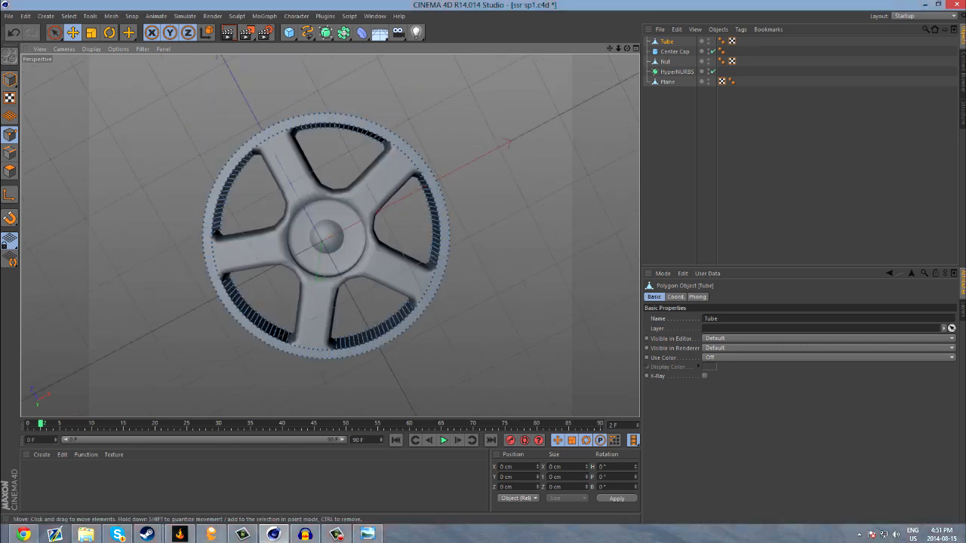
pyautogui.scroll(3, 402, 332)
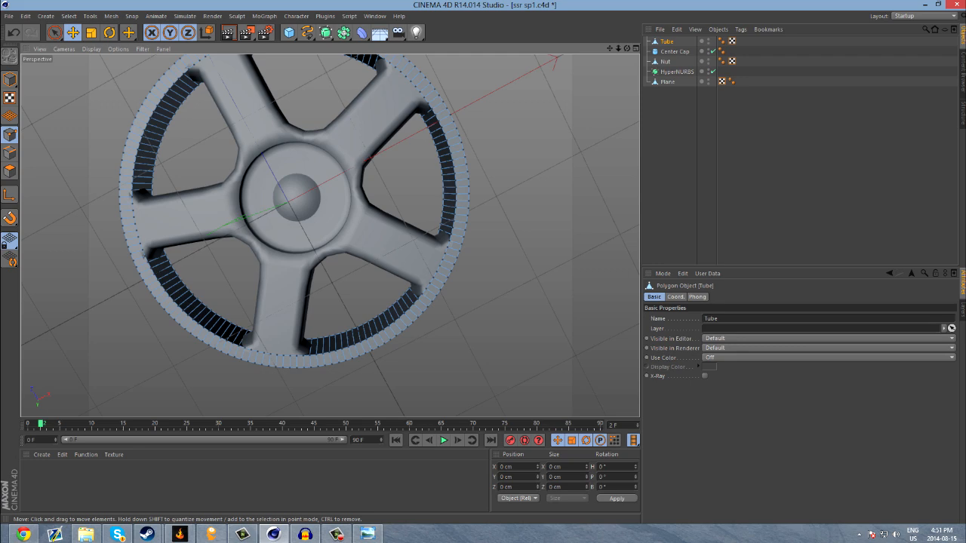
pyautogui.scroll(8, 373, 352)
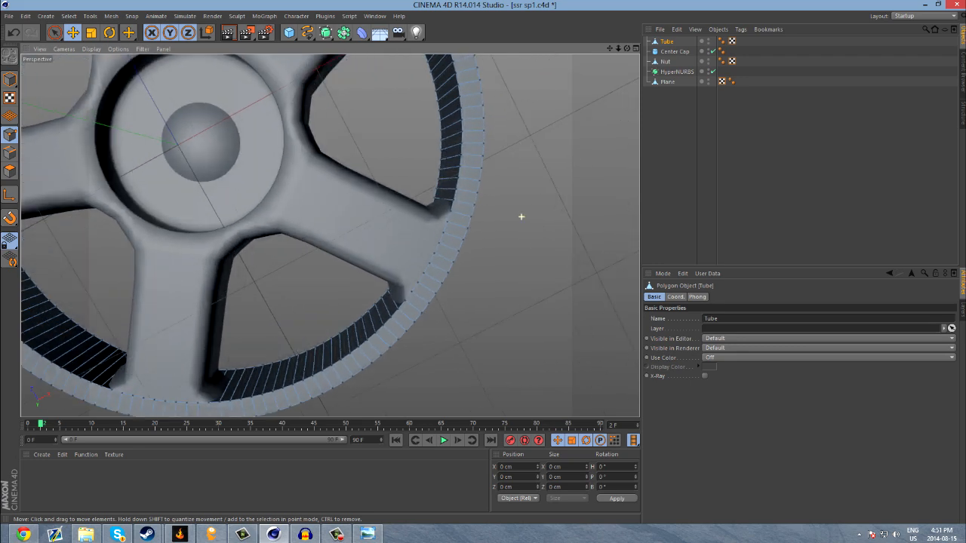
pyautogui.scroll(3, 459, 264)
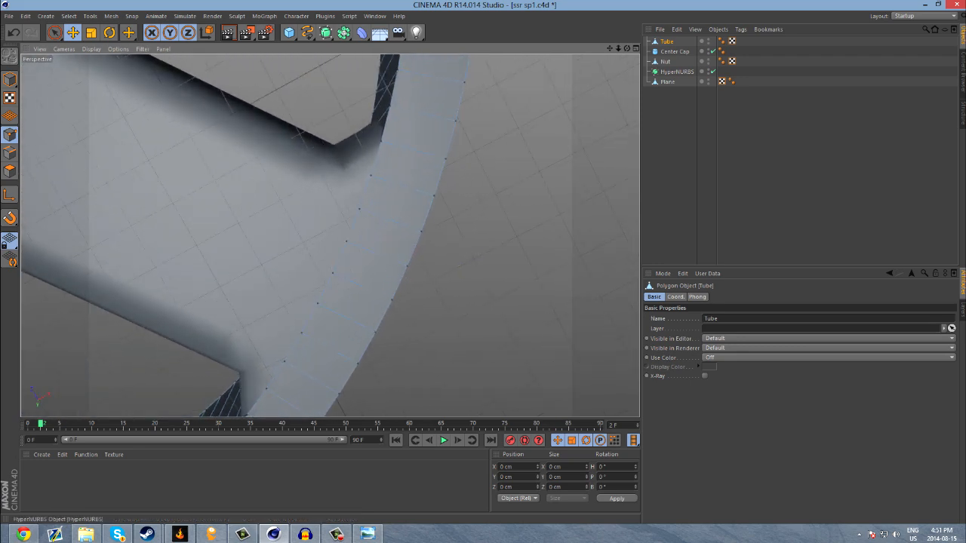
# - Select the Plane object together with the Tube to display both meshes' points where the spoke meets the rim
pyautogui.keyDown('ctrl'); pyautogui.click(668, 81); pyautogui.keyUp('ctrl')
pyautogui.scroll(1, 477, 249)
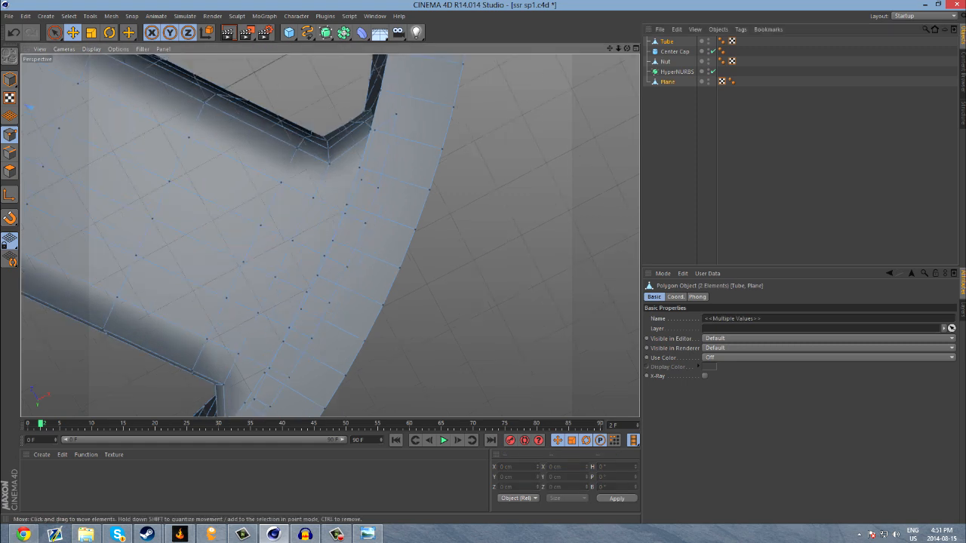
pyautogui.scroll(-1, 462, 236)
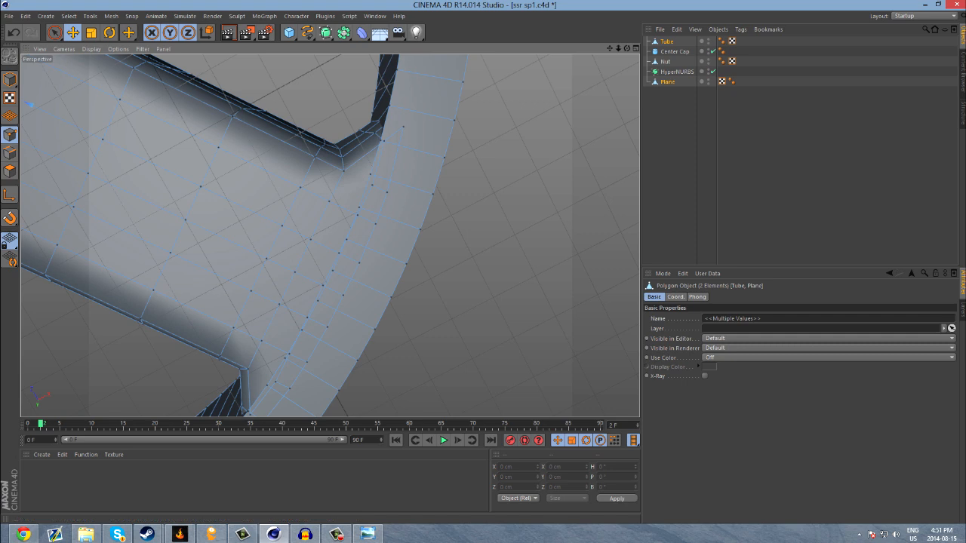
pyautogui.keyDown('alt'); pyautogui.moveTo(330, 235); pyautogui.dragTo(362, 148, button='middle'); pyautogui.keyUp('alt')
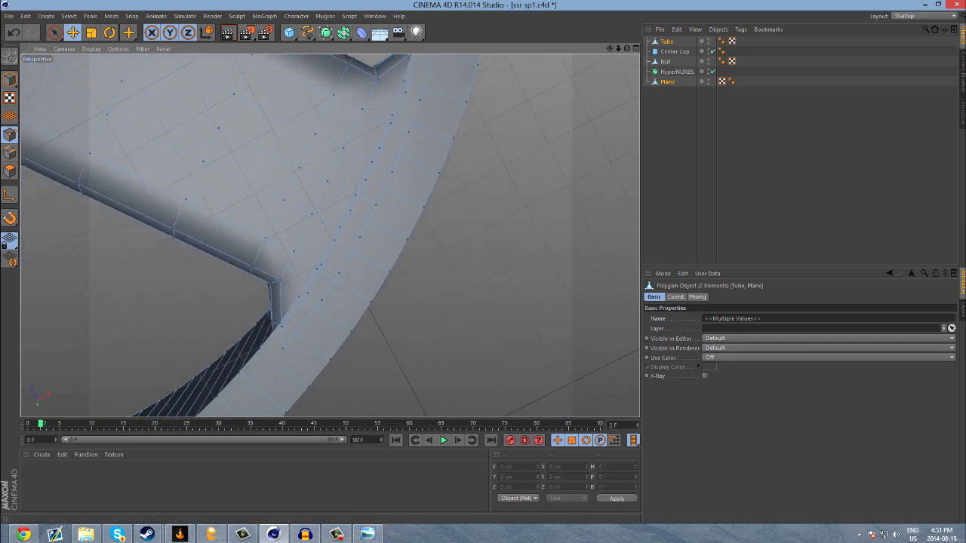
# - Try moving the Plane object away from the tube to expose the spoke-end points, and undo the move
pyautogui.scroll(1, 350, 331)
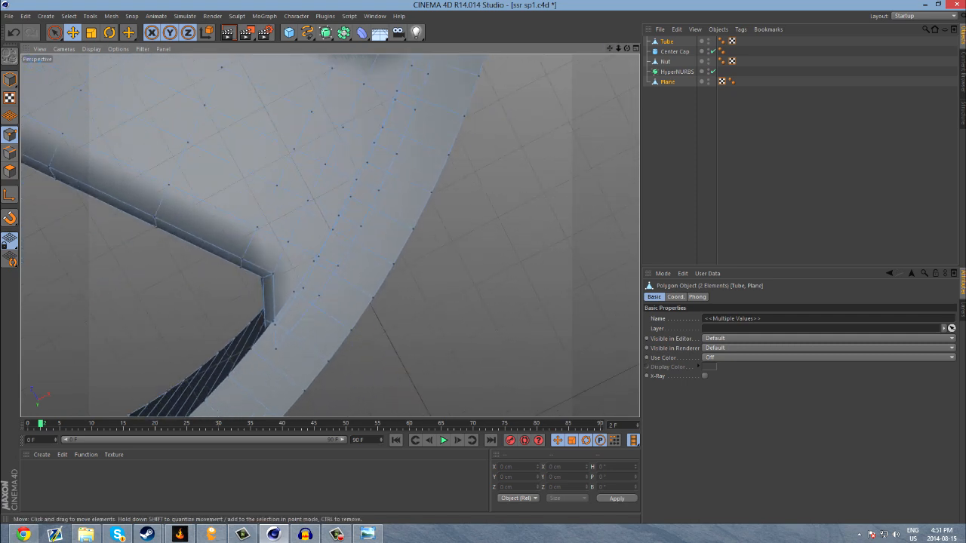
pyautogui.scroll(-4, 348, 341)
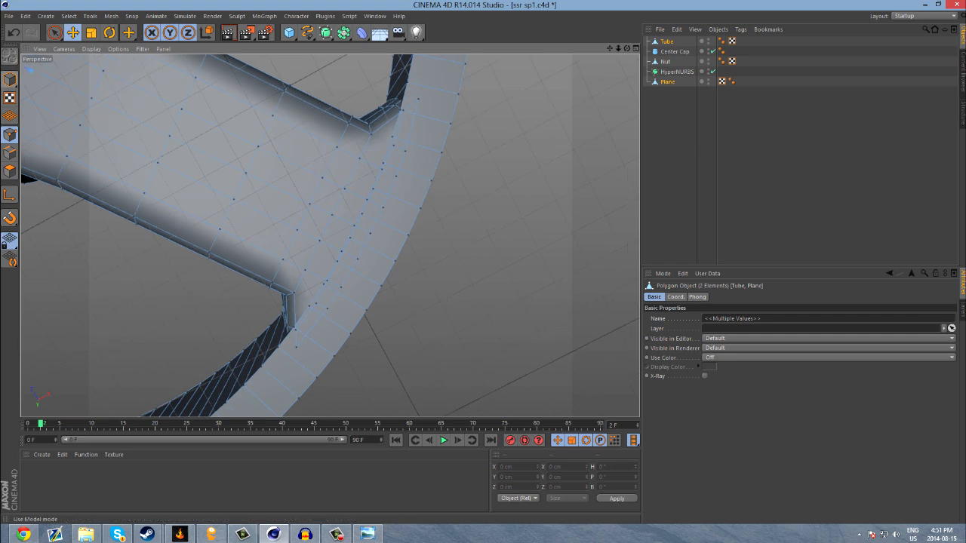
pyautogui.click(10, 79)
pyautogui.click(667, 81)
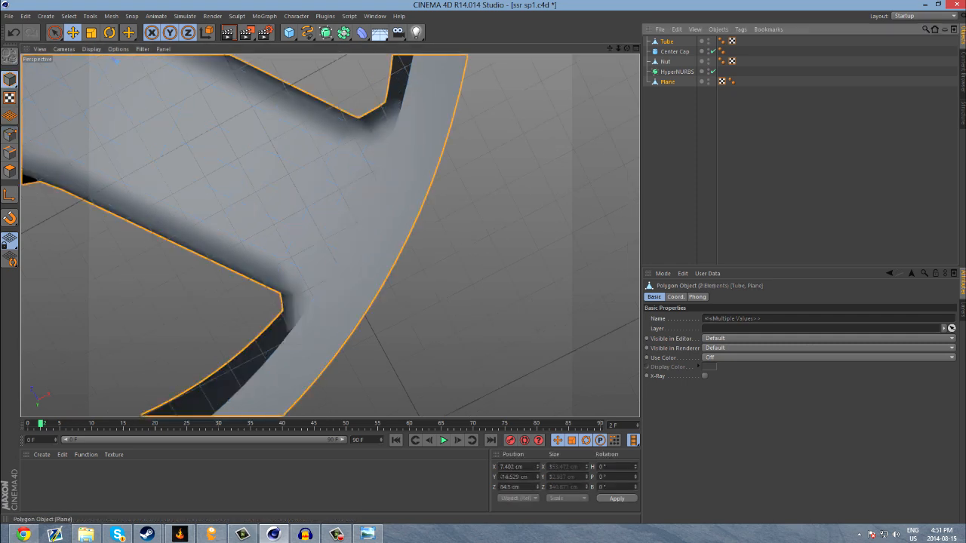
pyautogui.moveTo(375, 178); pyautogui.dragTo(347, 169)
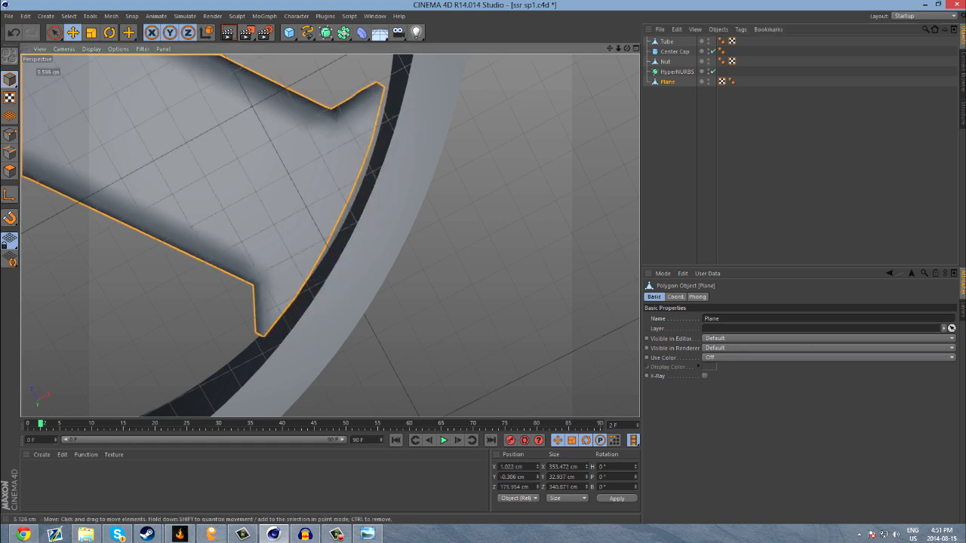
pyautogui.click(10, 134)
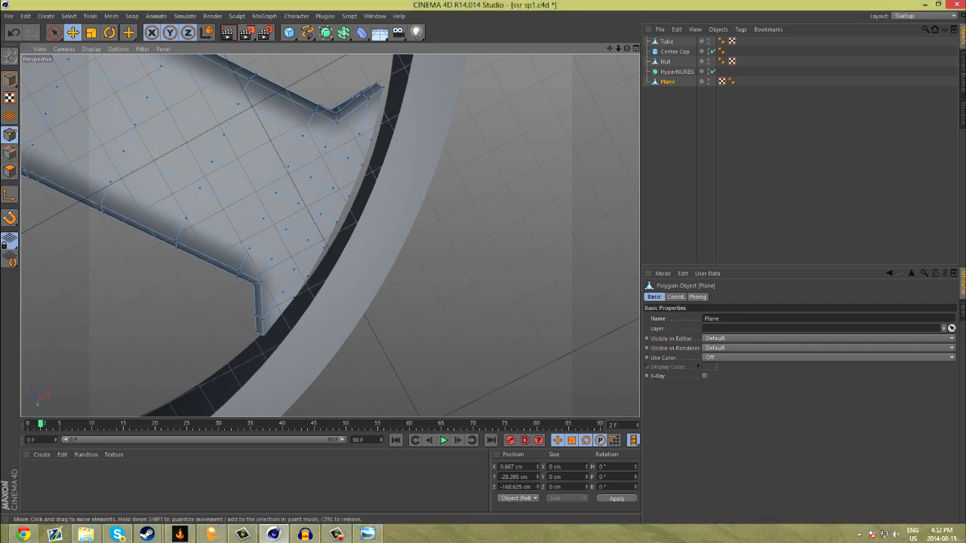
pyautogui.hotkey('ctrl', 'z')
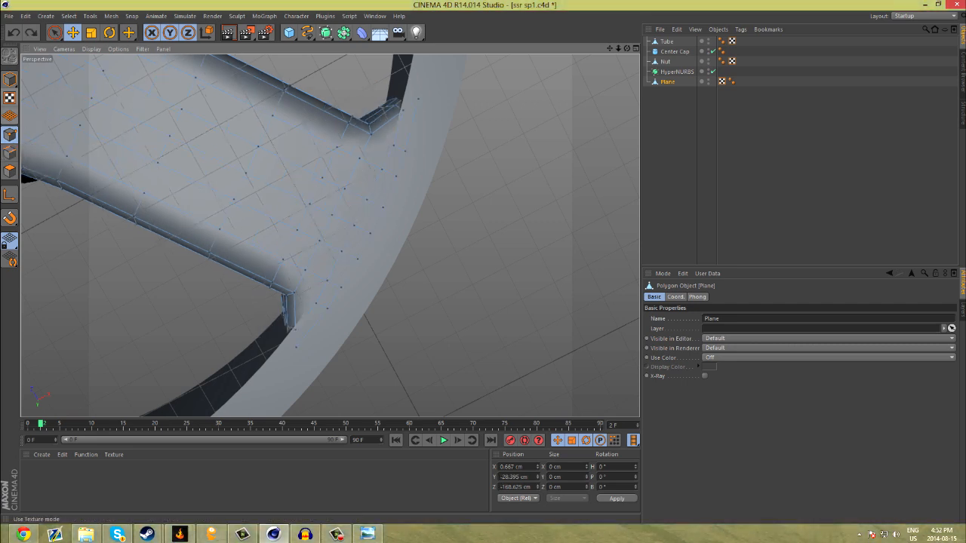
# - Delete the outermost row of Plane points where the spoke's face overlaps the tube rim
pyautogui.click(54, 32)
pyautogui.moveTo(294, 350)
pyautogui.mouseDown()
pyautogui.moveTo(329, 306)
pyautogui.moveTo(385, 198)
pyautogui.moveTo(414, 92)
pyautogui.moveTo(419, 109)
pyautogui.mouseUp()
pyautogui.press('Delete')
pyautogui.keyDown('alt'); pyautogui.moveTo(354, 234); pyautogui.dragTo(351, 196); pyautogui.keyUp('alt')
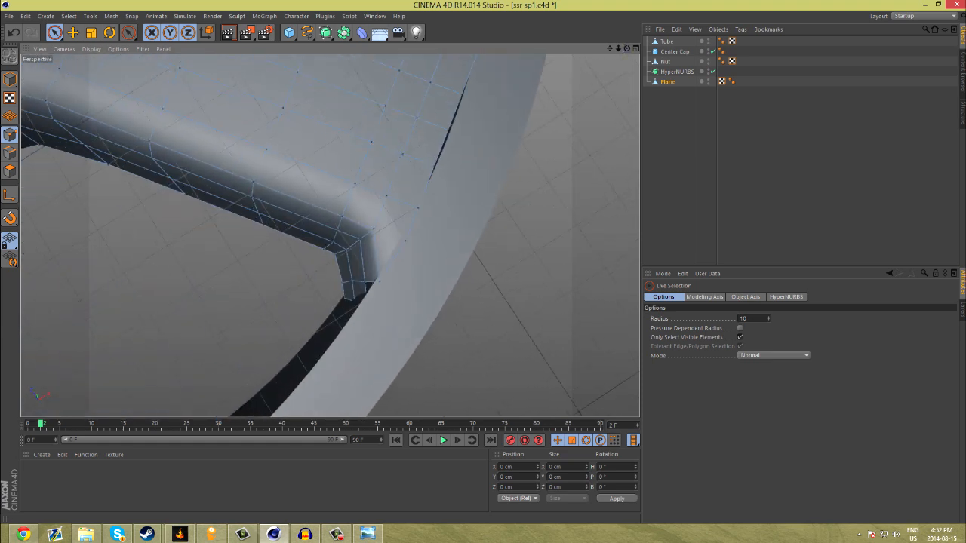
# - Delete the remaining outermost points on the side walls of the same spoke end
pyautogui.moveTo(338, 297); pyautogui.dragTo(287, 287)
pyautogui.press('Delete')
pyautogui.keyDown('alt'); pyautogui.moveTo(330, 235); pyautogui.dragTo(413, 252, button='middle'); pyautogui.keyUp('alt')
pyautogui.click(302, 269)
pyautogui.press('Delete')
pyautogui.scroll(-4, 329, 304)
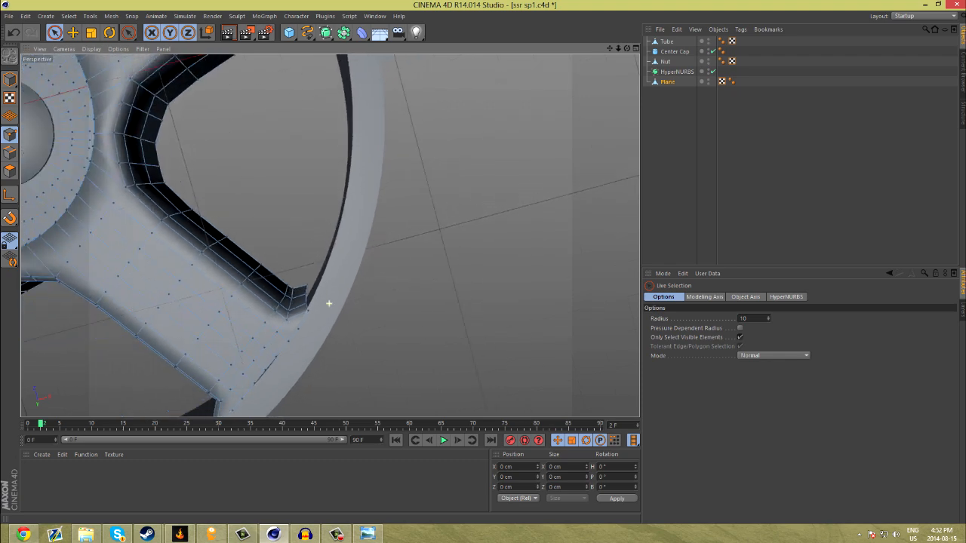
# - Delete the outermost row of face points on the neighbouring spoke where it overlaps the rim
pyautogui.keyDown('alt'); pyautogui.moveTo(329, 236); pyautogui.dragTo(215, 235, button='right'); pyautogui.keyUp('alt')
pyautogui.keyDown('alt'); pyautogui.moveTo(330, 235); pyautogui.dragTo(313, 265, button='middle'); pyautogui.keyUp('alt')
pyautogui.scroll(6, 313, 264)
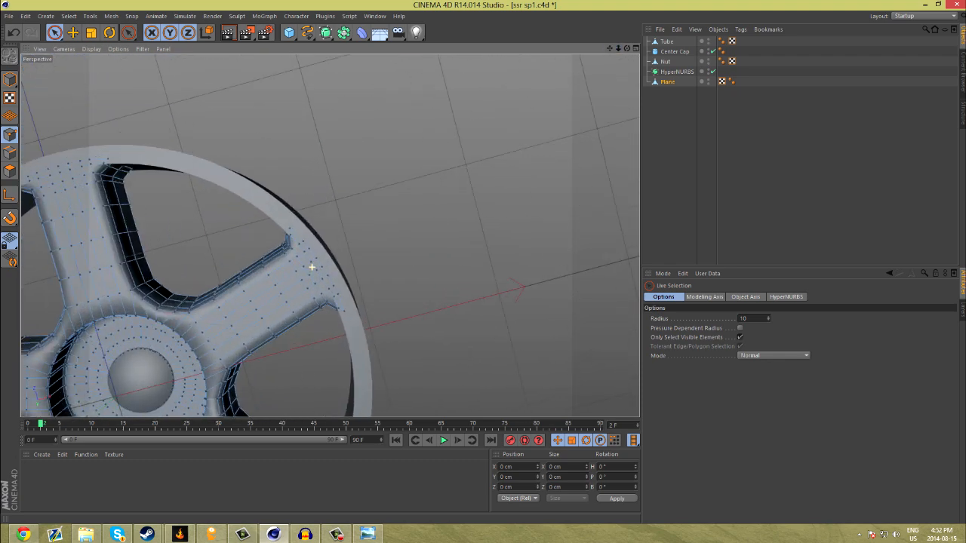
pyautogui.moveTo(288, 212); pyautogui.dragTo(352, 323)
pyautogui.press('Delete')
# - Delete the leftover outermost side-wall points at the end of this second spoke
pyautogui.scroll(7, 349, 323)
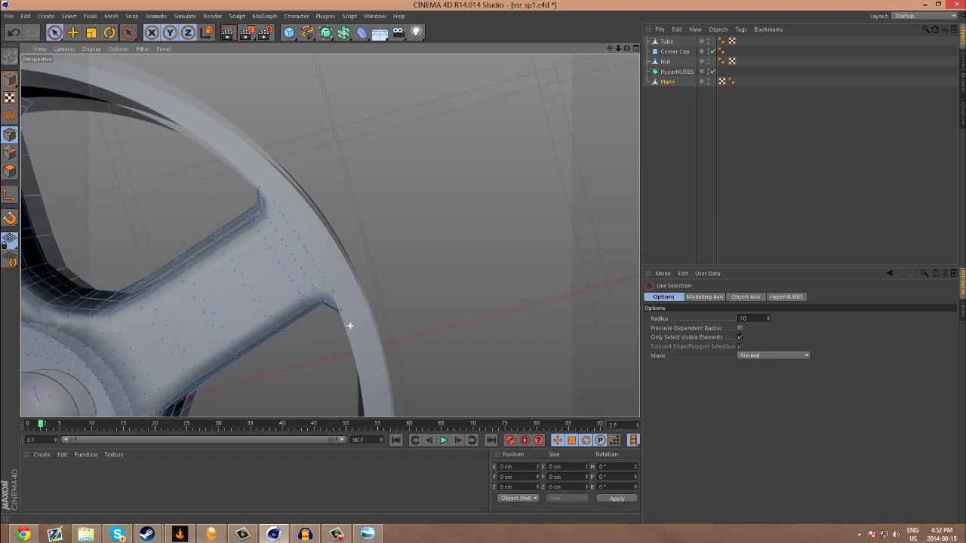
pyautogui.keyDown('alt'); pyautogui.moveTo(349, 323); pyautogui.dragTo(392, 226); pyautogui.keyUp('alt')
pyautogui.click(409, 115)
pyautogui.press('Delete')
pyautogui.keyDown('alt'); pyautogui.moveTo(410, 116); pyautogui.dragTo(423, 249); pyautogui.keyUp('alt')
pyautogui.keyDown('alt'); pyautogui.moveTo(329, 236); pyautogui.dragTo(207, 248, button='middle'); pyautogui.keyUp('alt')
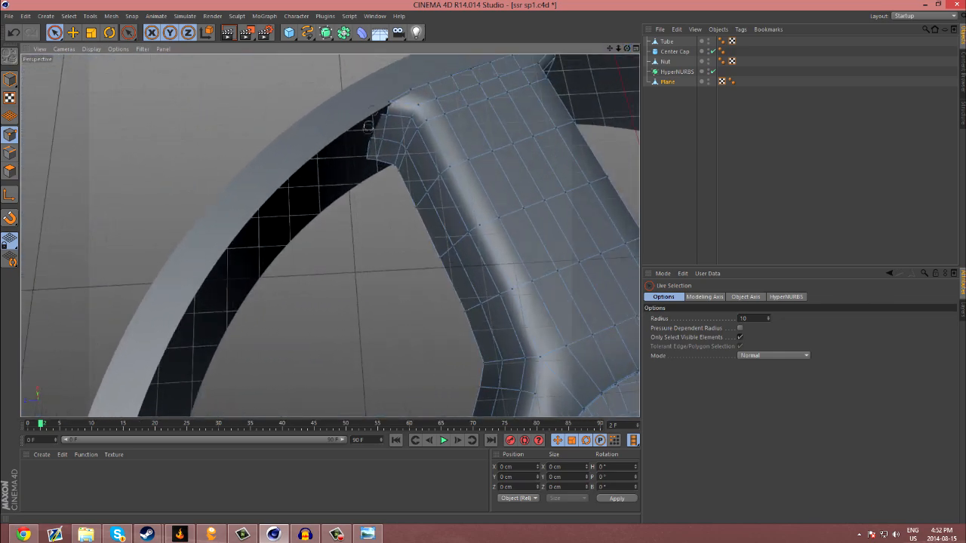
# - Delete the row of overlapping face points at the outer end of the third spoke
pyautogui.scroll(-6, 362, 155)
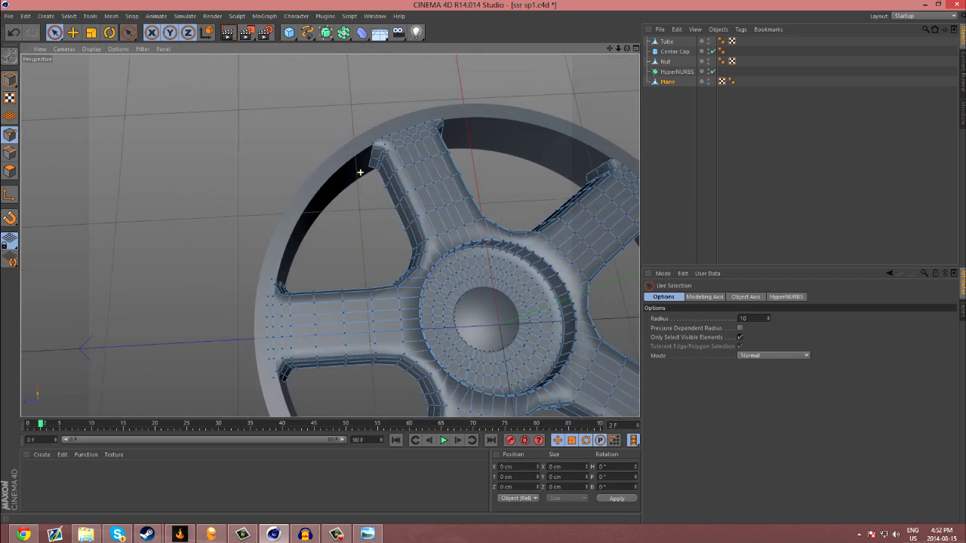
pyautogui.scroll(2, 273, 279)
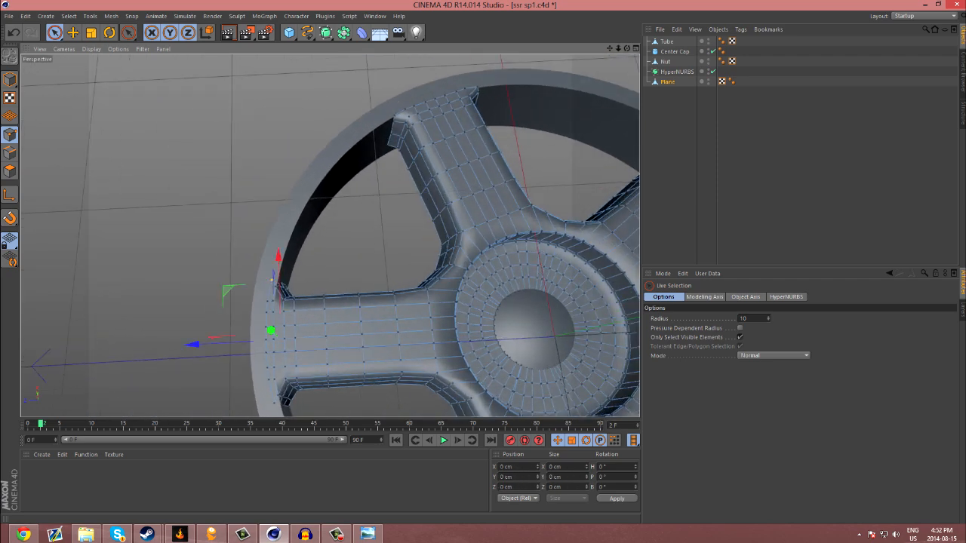
pyautogui.moveTo(265, 299)
pyautogui.mouseDown()
pyautogui.moveTo(270, 410)
pyautogui.moveTo(286, 403)
pyautogui.mouseUp()
pyautogui.press('Delete')
# - Select the outermost column of points on the spoke's side wall next to the rim and delete it
pyautogui.keyDown('alt'); pyautogui.moveTo(278, 339); pyautogui.dragTo(281, 338); pyautogui.keyUp('alt')
pyautogui.click(341, 399)
pyautogui.keyDown('alt'); pyautogui.moveTo(343, 379); pyautogui.dragTo(320, 356); pyautogui.keyUp('alt')
pyautogui.moveTo(330, 235)
pyautogui.keyDown('alt'); pyautogui.mouseDown(button='right')
pyautogui.moveTo(392, 235)
pyautogui.moveTo(317, 235)
pyautogui.mouseUp(button='right'); pyautogui.keyUp('alt')
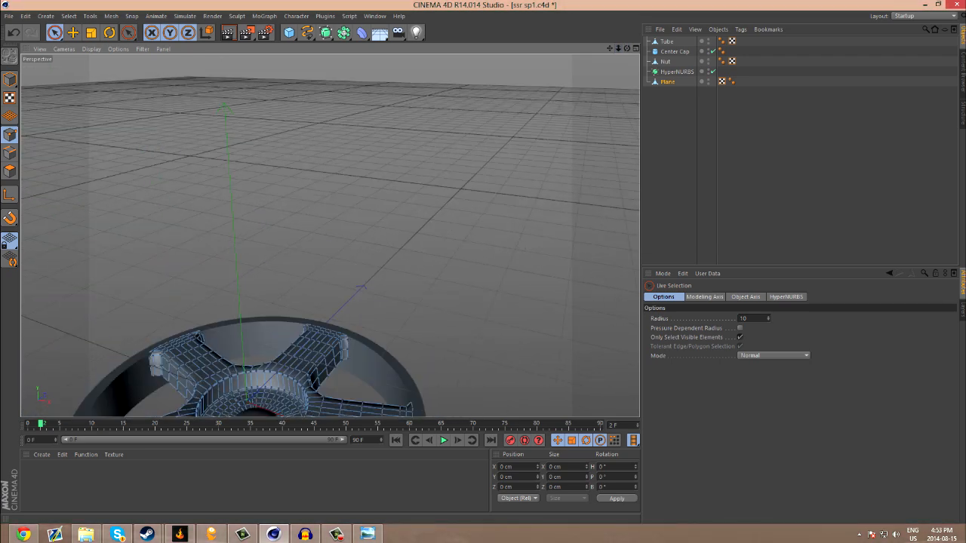
pyautogui.keyDown('alt'); pyautogui.moveTo(330, 235); pyautogui.dragTo(490, 203, button='middle'); pyautogui.keyUp('alt')
pyautogui.scroll(5, 375, 314)
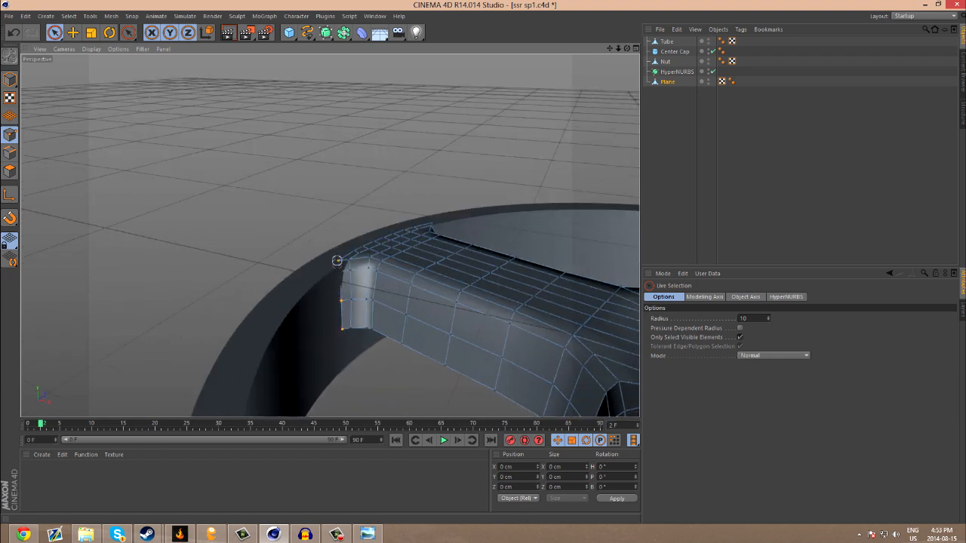
pyautogui.press('Delete')
# - Remove the stray side-wall points still touching the rim at the spoke's outer corner
pyautogui.moveTo(626, 48); pyautogui.dragTo(626, 105)
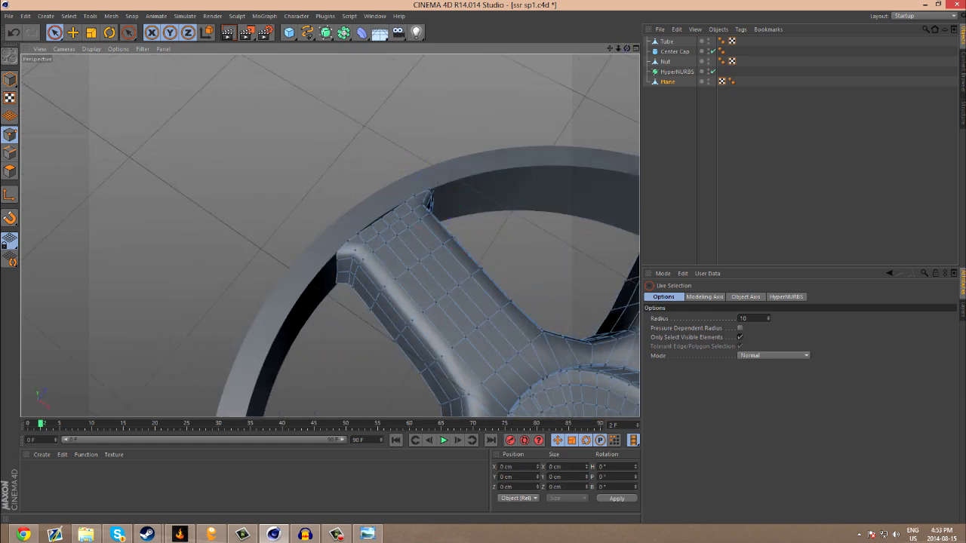
pyautogui.keyDown('alt'); pyautogui.moveTo(330, 235); pyautogui.dragTo(212, 196); pyautogui.keyUp('alt')
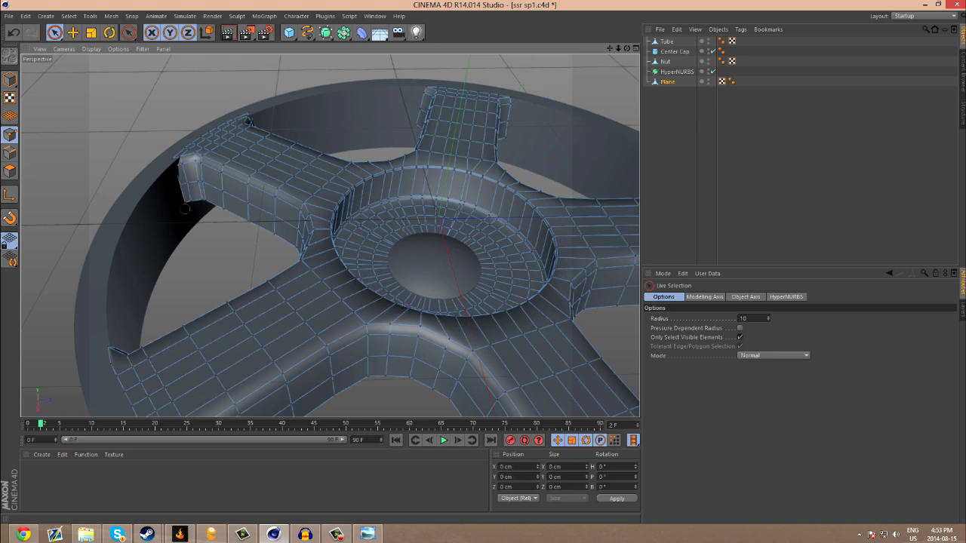
pyautogui.moveTo(172, 158); pyautogui.dragTo(179, 181)
pyautogui.press('Delete')
# - Select the outermost row of face points on the remaining uncut spoke end and delete it
pyautogui.keyDown('alt'); pyautogui.moveTo(330, 234); pyautogui.dragTo(198, 181); pyautogui.keyUp('alt')
pyautogui.keyDown('alt'); pyautogui.moveTo(330, 235); pyautogui.dragTo(73, 378, button='middle'); pyautogui.keyUp('alt')
pyautogui.scroll(3, 226, 268)
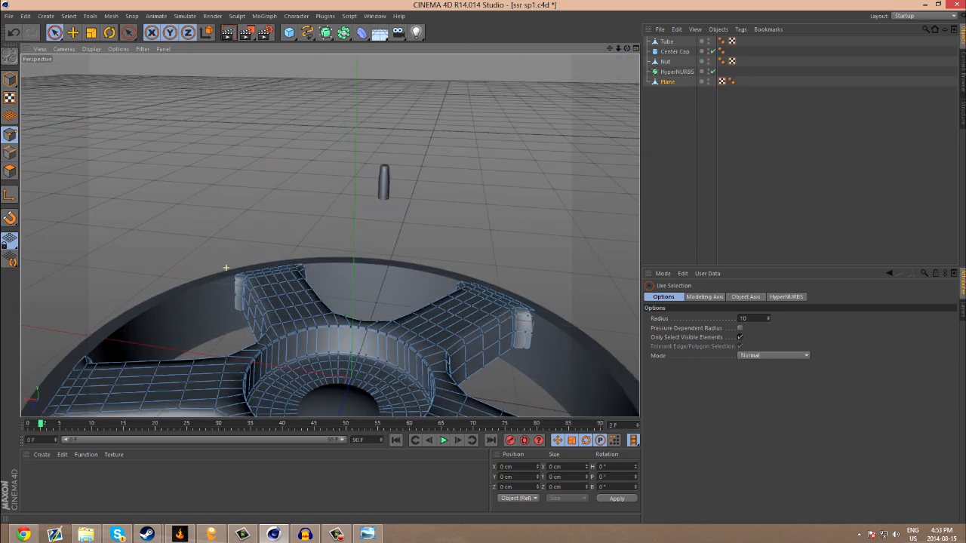
pyautogui.keyDown('alt'); pyautogui.moveTo(329, 235); pyautogui.dragTo(174, 230); pyautogui.keyUp('alt')
pyautogui.keyDown('alt'); pyautogui.moveTo(330, 235); pyautogui.dragTo(126, 118, button='middle'); pyautogui.keyUp('alt')
pyautogui.keyDown('alt'); pyautogui.moveTo(529, 226); pyautogui.dragTo(528, 324); pyautogui.keyUp('alt')
pyautogui.keyDown('alt'); pyautogui.moveTo(529, 225); pyautogui.dragTo(468, 226, button='right'); pyautogui.keyUp('alt')
pyautogui.scroll(-5, 529, 226)
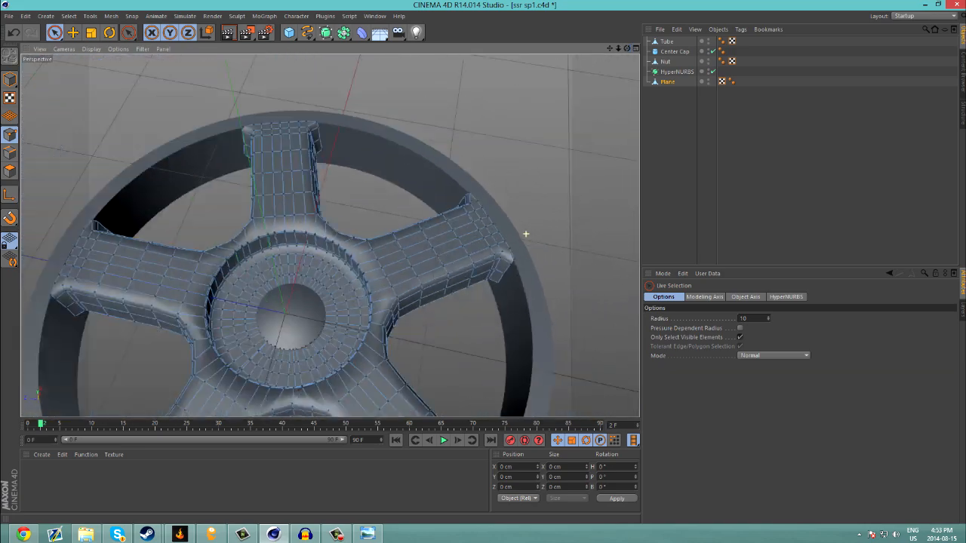
pyautogui.keyDown('alt'); pyautogui.moveTo(330, 235); pyautogui.dragTo(340, 166, button='middle'); pyautogui.keyUp('alt')
pyautogui.scroll(5, 566, 320)
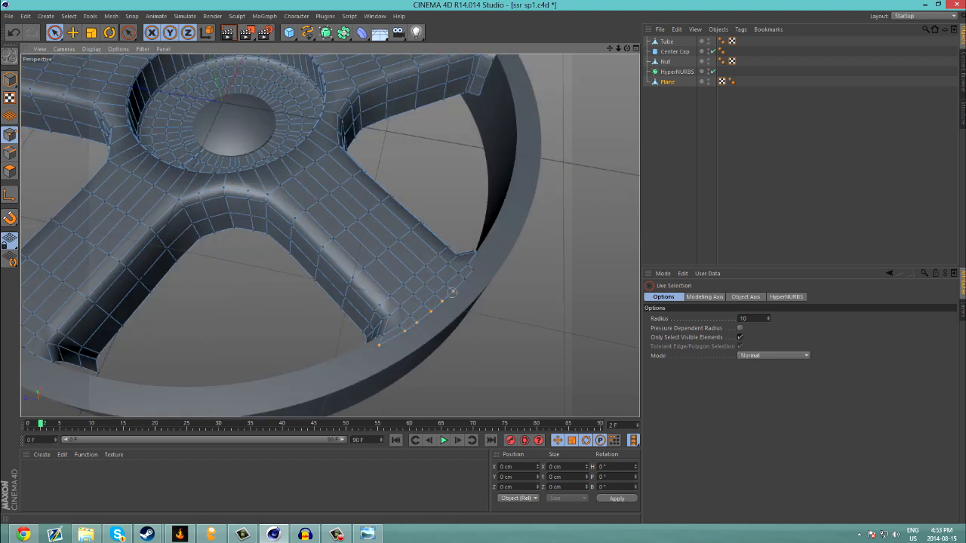
pyautogui.scroll(2, 475, 253)
pyautogui.keyDown('alt'); pyautogui.moveTo(475, 253); pyautogui.dragTo(332, 193); pyautogui.keyUp('alt')
pyautogui.keyDown('alt'); pyautogui.moveTo(226, 113); pyautogui.dragTo(303, 381, button='middle'); pyautogui.keyUp('alt')
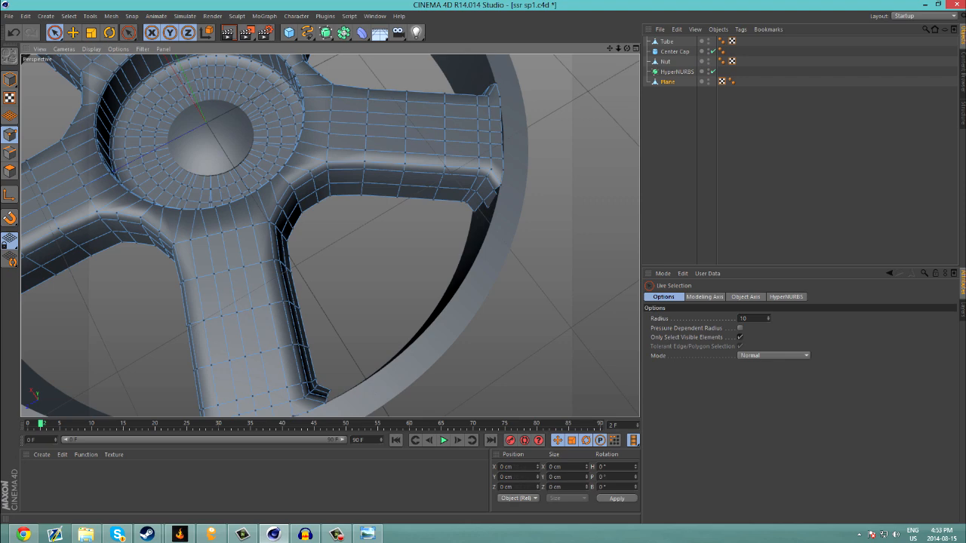
# - Delete the last overlapping side-wall points at the outer corner of this remaining spoke
pyautogui.click(488, 207)
pyautogui.press('Delete')
pyautogui.keyDown('alt'); pyautogui.moveTo(422, 251); pyautogui.dragTo(438, 151); pyautogui.keyUp('alt')
pyautogui.moveTo(330, 236)
pyautogui.keyDown('alt'); pyautogui.mouseDown(button='middle')
pyautogui.moveTo(330, 498)
pyautogui.moveTo(328, 217)
pyautogui.mouseUp(button='middle'); pyautogui.keyUp('alt')
pyautogui.scroll(-8, 330, 236)
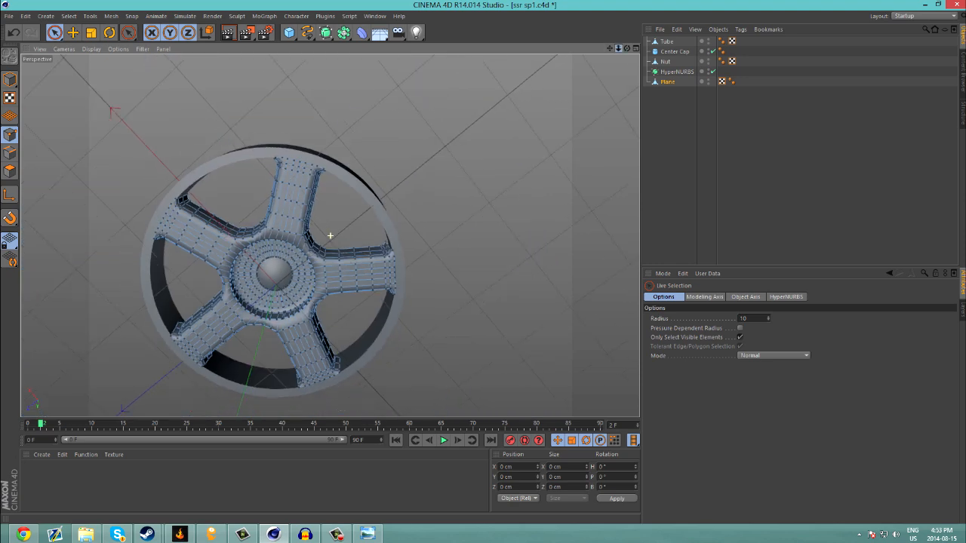
# - Cut additional edge loops around the Tube's inner wall with the Knife tool in Loop mode
pyautogui.keyDown('alt'); pyautogui.moveTo(329, 235); pyautogui.dragTo(391, 134, button='middle'); pyautogui.keyUp('alt')
pyautogui.scroll(2, 460, 141)
pyautogui.scroll(4, 383, 225)
pyautogui.scroll(6, 383, 224)
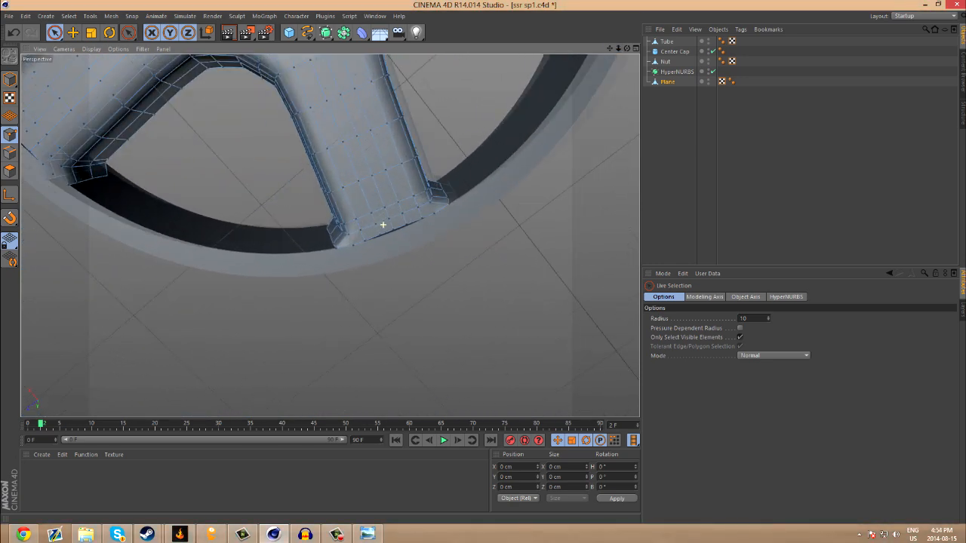
pyautogui.click(666, 41)
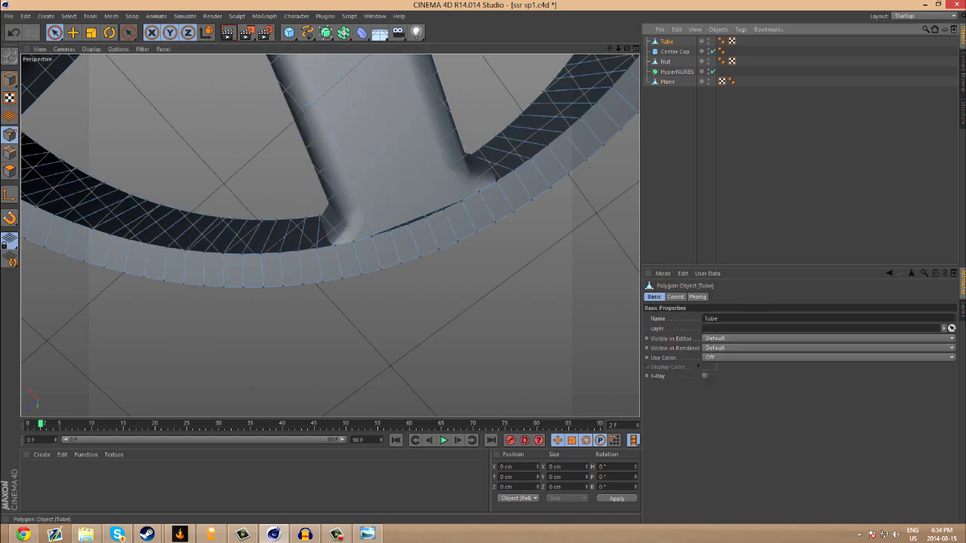
pyautogui.moveTo(626, 49); pyautogui.dragTo(490, 51)
pyautogui.press('k')
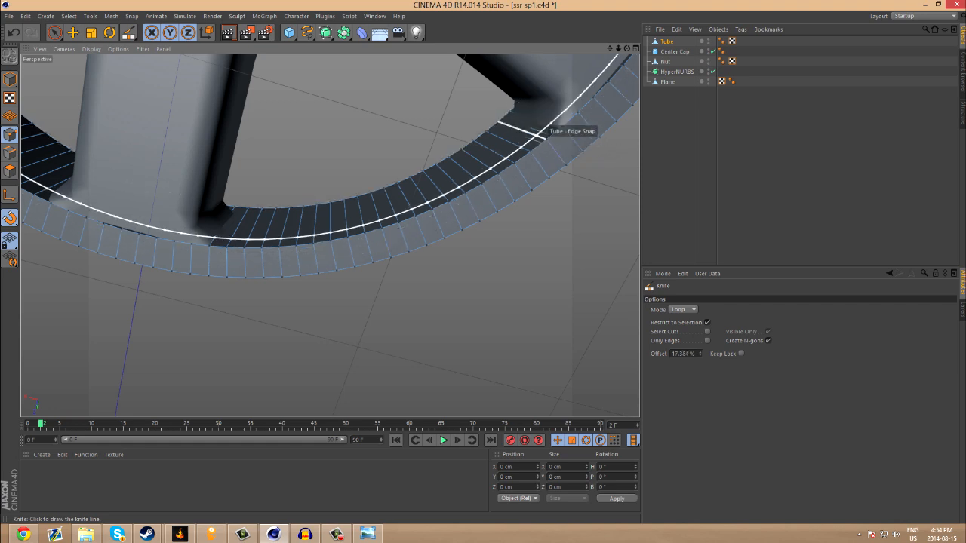
pyautogui.click(517, 128)
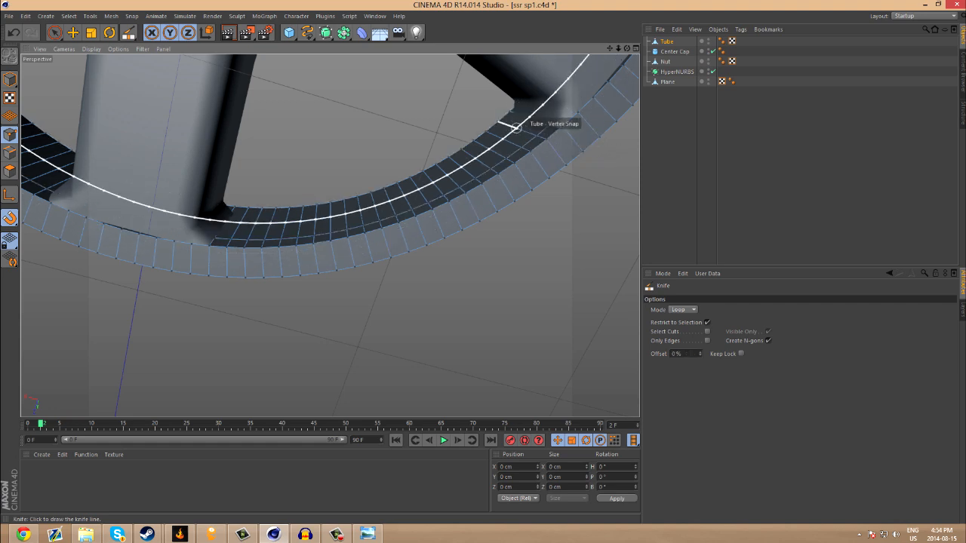
pyautogui.click(505, 124)
pyautogui.scroll(-2, 159, 161)
pyautogui.scroll(-2, 159, 161)
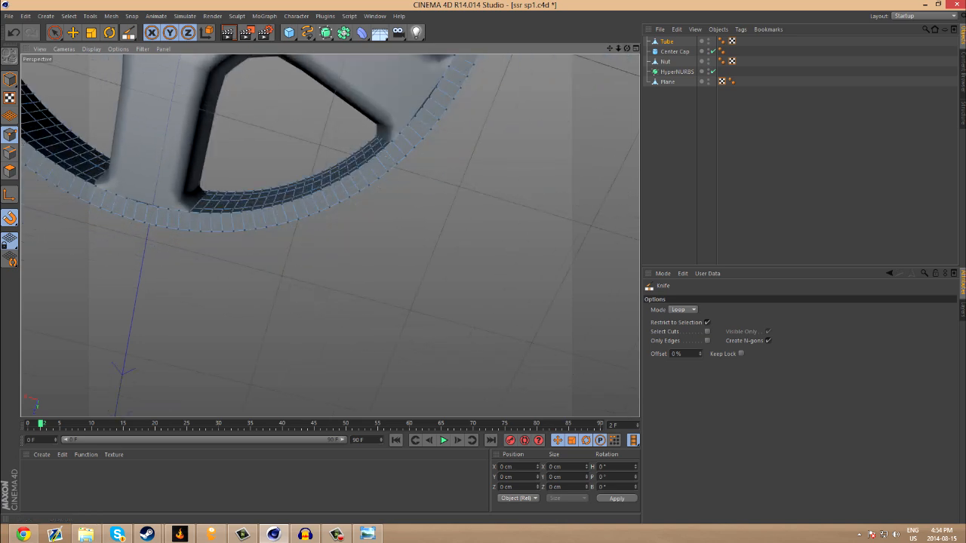
# - With Tube and Plane both selected and Only Select Visible Elements off, weld the spoke's corner points to the adjacent rim point
pyautogui.keyDown('ctrl'); pyautogui.click(667, 81); pyautogui.keyUp('ctrl')
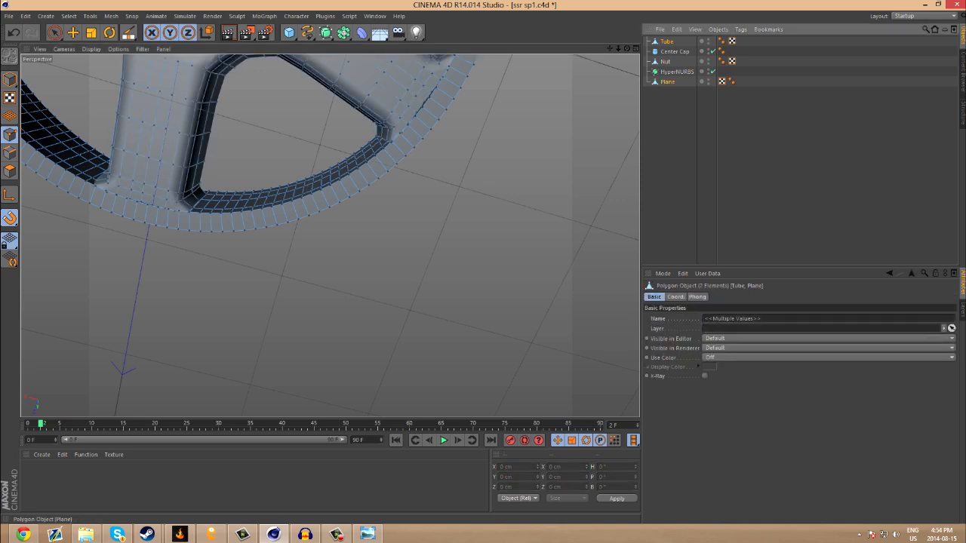
pyautogui.moveTo(610, 48); pyautogui.dragTo(568, 149)
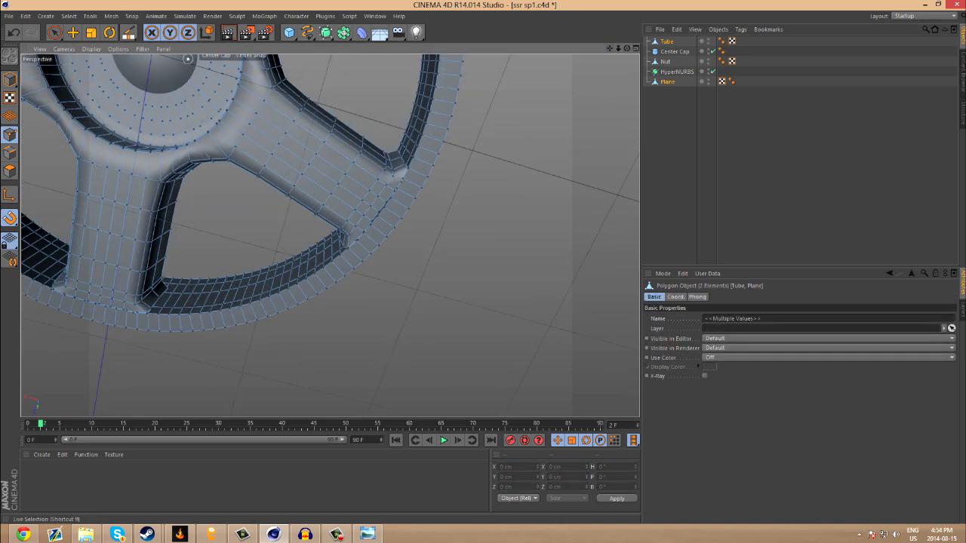
pyautogui.click(55, 32)
pyautogui.scroll(10, 475, 218)
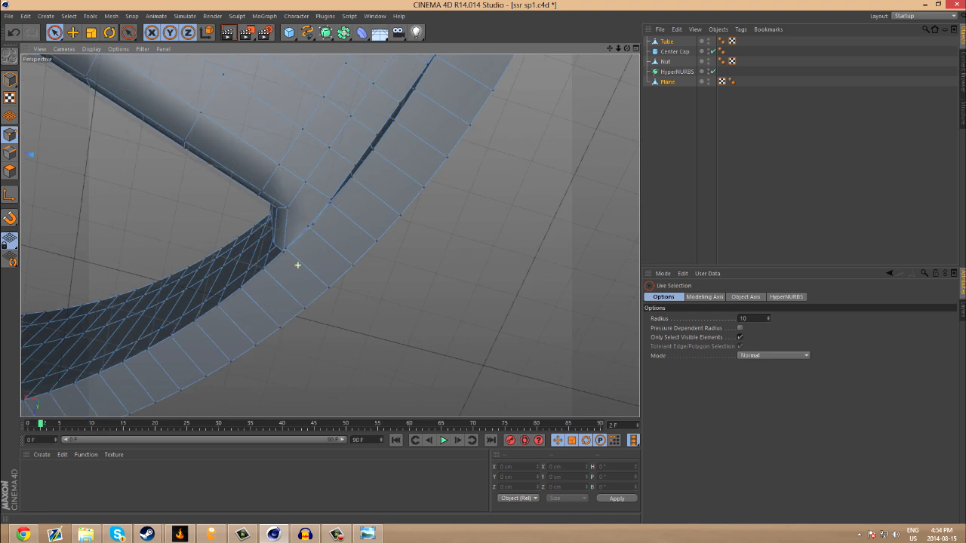
pyautogui.scroll(2, 298, 265)
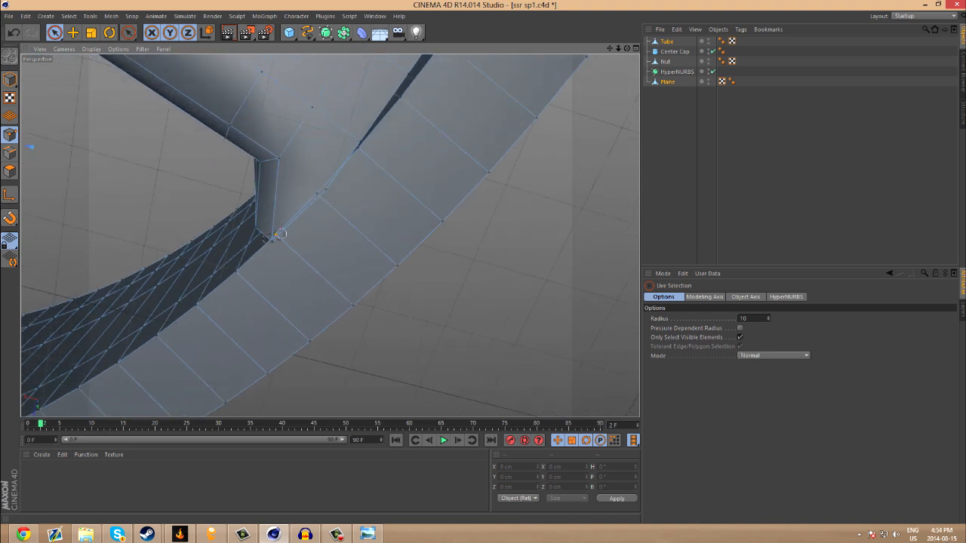
pyautogui.click(275, 236)
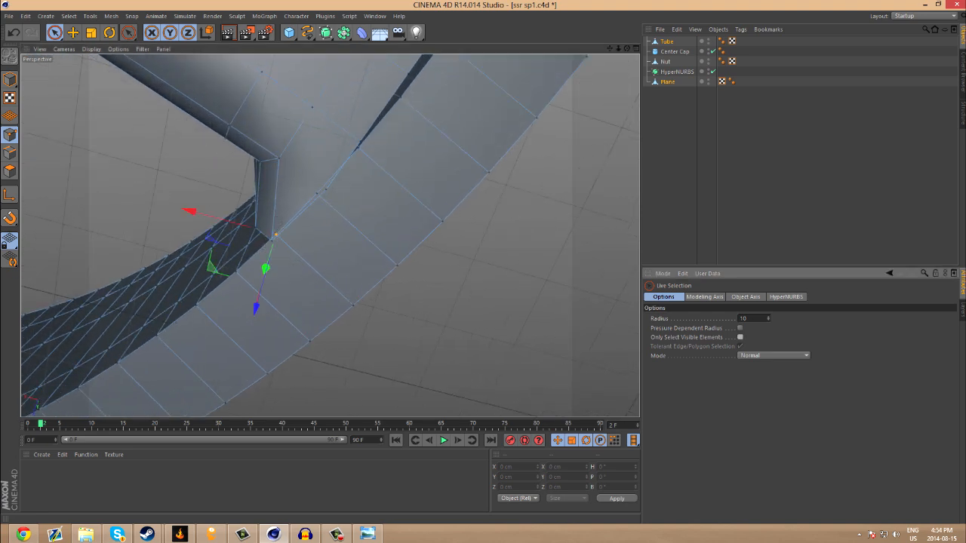
pyautogui.click(274, 243)
pyautogui.click(277, 235)
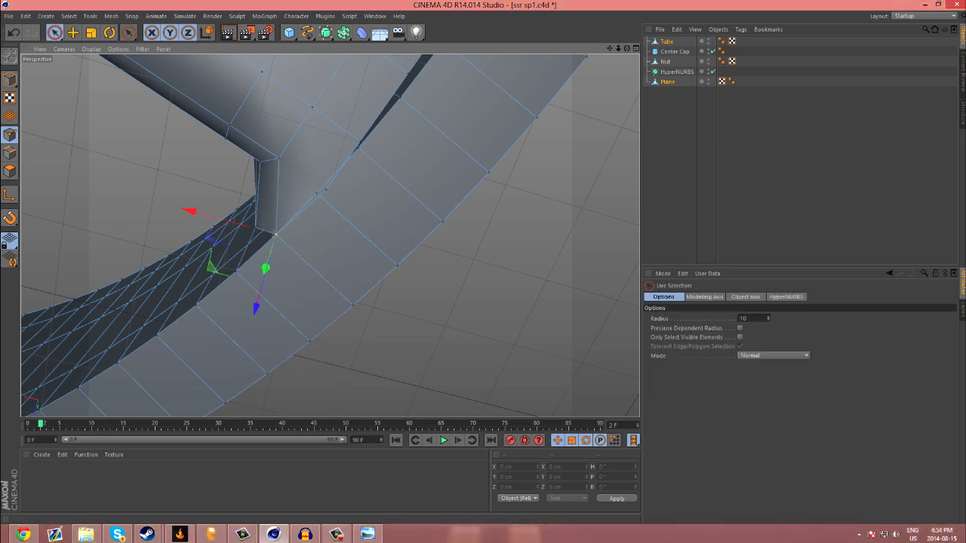
# - Weld the next three spoke-end points to their matching rim points along the seam from the corner
pyautogui.press('space')
pyautogui.click(320, 193)
pyautogui.press('space')
pyautogui.click(358, 143)
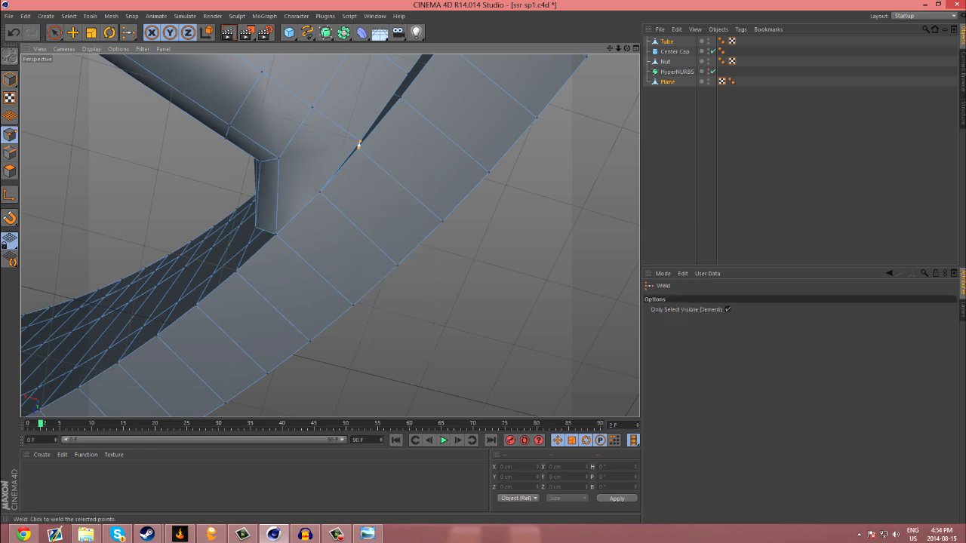
pyautogui.press('m')
pyautogui.press('q')
pyautogui.click(403, 89)
pyautogui.press('space')
pyautogui.keyDown('alt'); pyautogui.moveTo(448, 259); pyautogui.dragTo(274, 515, button='middle'); pyautogui.keyUp('alt')
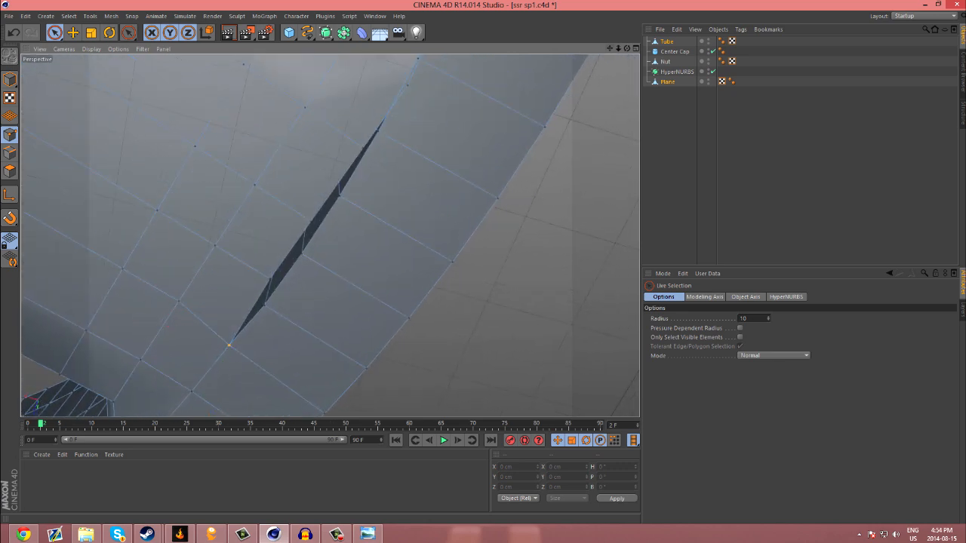
# - Weld the next spoke-end point to its matching rim point along the seam
pyautogui.press('m')
pyautogui.press('q')
pyautogui.click(265, 297)
pyautogui.press('space')
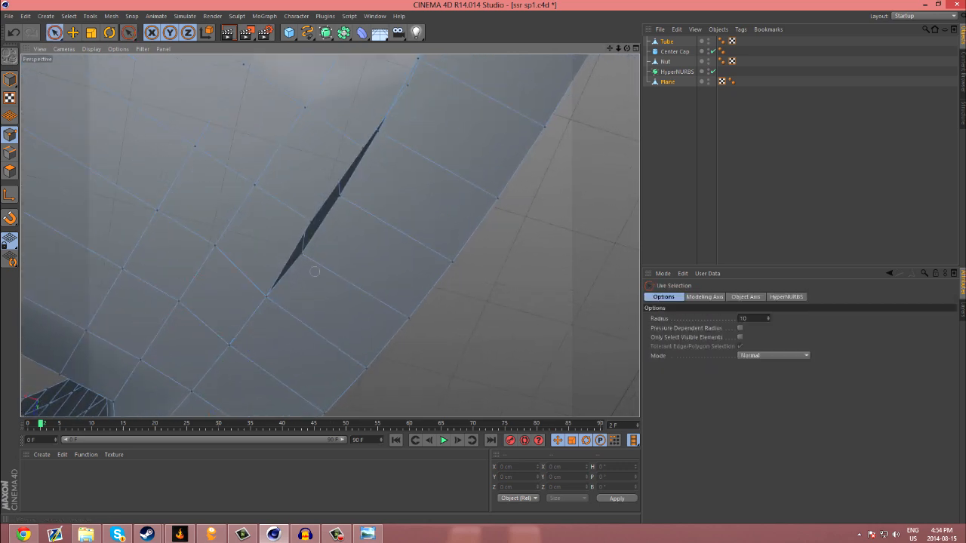
# - Try to weld the following pair of points in the seam gap, and undo that weld
pyautogui.press('m')
pyautogui.press('q')
pyautogui.click(303, 253)
pyautogui.press('space')
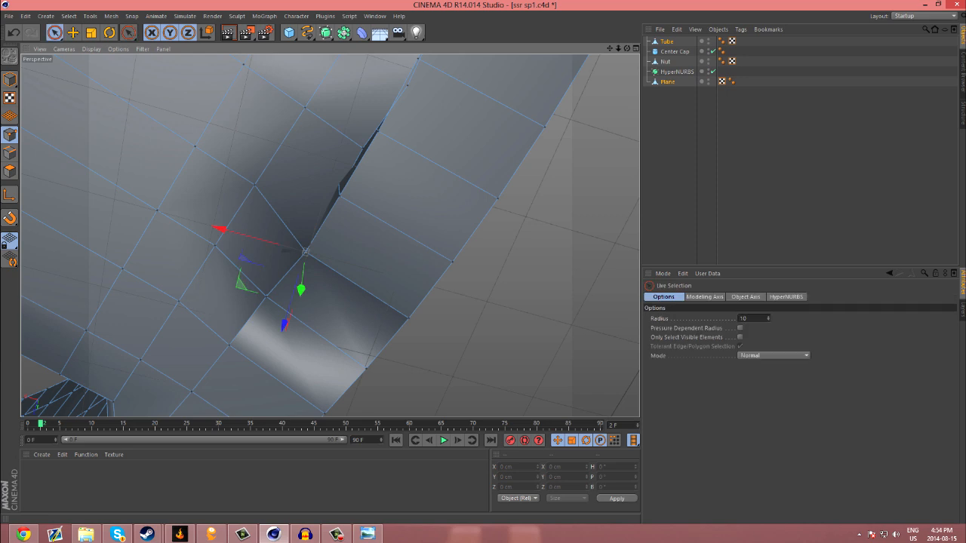
pyautogui.hotkey('ctrl', 'z')
pyautogui.keyDown('alt'); pyautogui.moveTo(308, 252); pyautogui.dragTo(308, 252); pyautogui.keyUp('alt')
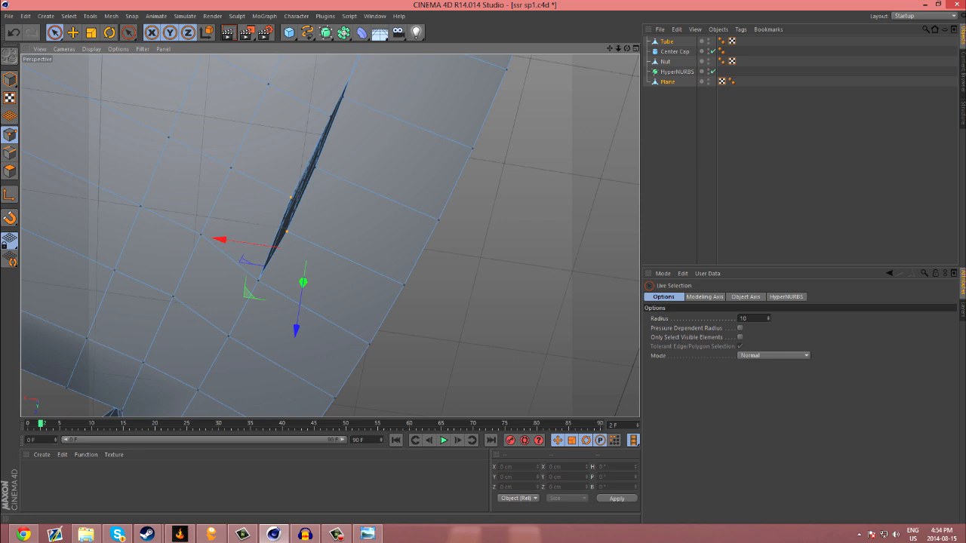
# - Retry welding the open pair of points between the spoke end and the rim
pyautogui.press('m')
pyautogui.press('q')
pyautogui.press('space')
pyautogui.press('m')
pyautogui.press('q')
pyautogui.press('m')
pyautogui.press('q')
pyautogui.click(304, 253)
pyautogui.press('space')
pyautogui.keyDown('alt'); pyautogui.moveTo(304, 252); pyautogui.dragTo(307, 251); pyautogui.keyUp('alt')
pyautogui.press('m')
pyautogui.press('q')
pyautogui.press('space')
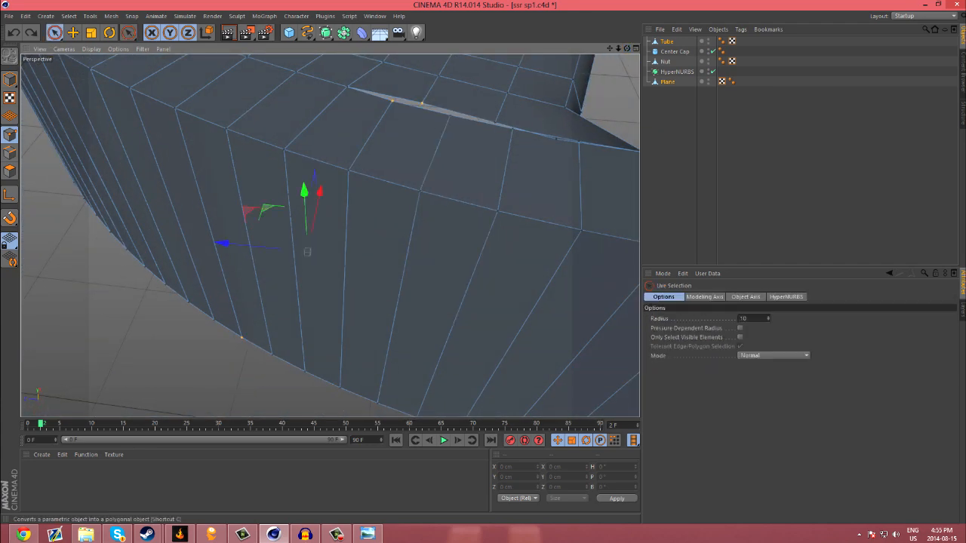
# - Weld the remaining open spoke-end points to their rim points, working along the gap toward the far corner
pyautogui.keyDown('alt'); pyautogui.moveTo(330, 235); pyautogui.dragTo(330, 236); pyautogui.keyUp('alt')
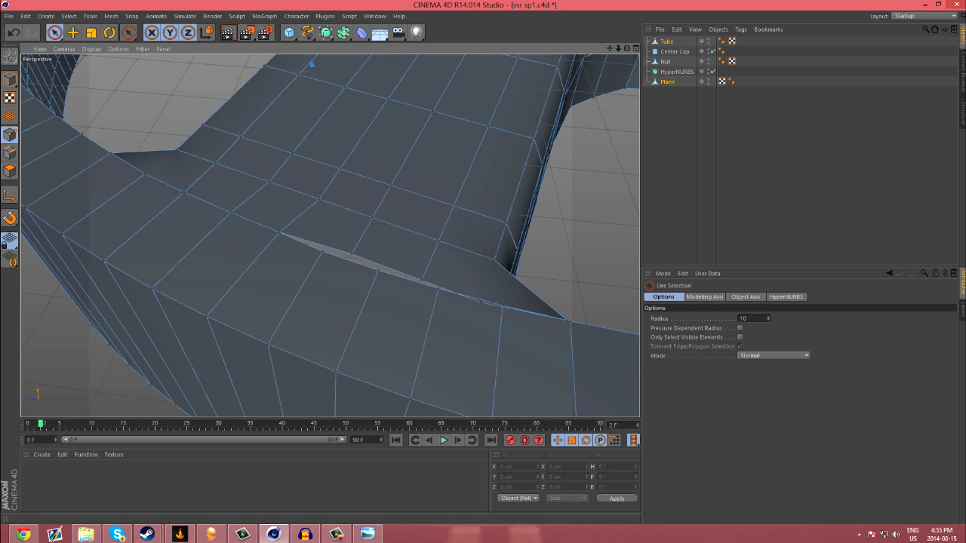
pyautogui.click(357, 249)
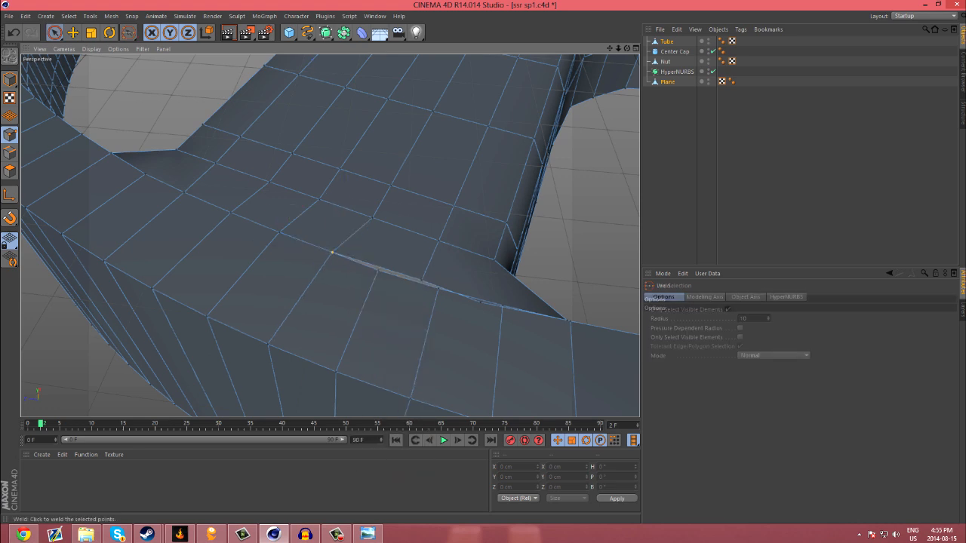
pyautogui.click(392, 273)
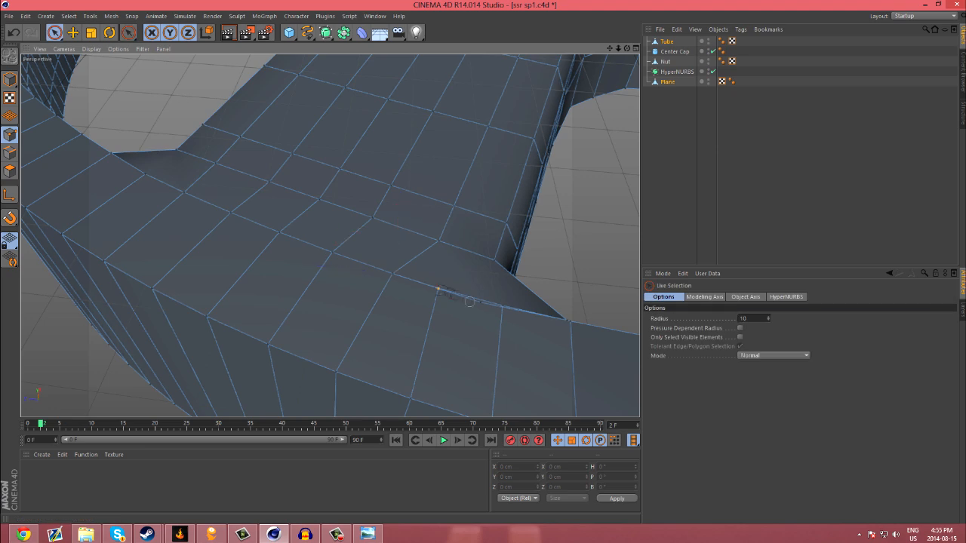
pyautogui.click(502, 306)
# - Collapse the selected pair of points at the spoke's far top corner, where it meets the rim
pyautogui.keyDown('alt'); pyautogui.moveTo(506, 310); pyautogui.dragTo(506, 311); pyautogui.keyUp('alt')
pyautogui.keyDown('alt'); pyautogui.moveTo(506, 311); pyautogui.dragTo(460, 312, button='right'); pyautogui.keyUp('alt')
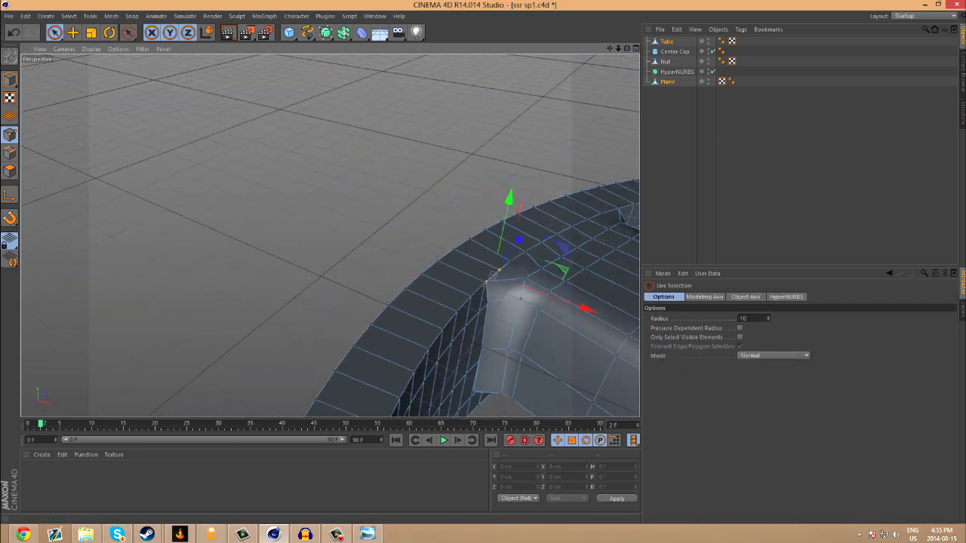
pyautogui.keyDown('alt'); pyautogui.moveTo(499, 278); pyautogui.dragTo(409, 251); pyautogui.keyUp('alt')
pyautogui.press('u')
pyautogui.press('c')
pyautogui.keyDown('alt'); pyautogui.moveTo(408, 280); pyautogui.dragTo(453, 280, button='right'); pyautogui.keyUp('alt')
# - Weld the next two pairs of spoke and rim points around the spoke's far corner
pyautogui.moveTo(394, 289); pyautogui.dragTo(385, 310)
pyautogui.press('m')
pyautogui.press('q')
pyautogui.click(390, 299)
pyautogui.keyDown('alt'); pyautogui.moveTo(390, 299); pyautogui.dragTo(351, 173, button='middle'); pyautogui.keyUp('alt')
pyautogui.moveTo(351, 265); pyautogui.dragTo(348, 315)
pyautogui.press('m')
pyautogui.press('q')
pyautogui.click(350, 291)
# - Weld another selected pair of spoke and rim points at the spoke's side edge
pyautogui.moveTo(349, 349)
pyautogui.mouseDown()
pyautogui.moveTo(350, 385)
pyautogui.moveTo(366, 376)
pyautogui.moveTo(361, 325)
pyautogui.moveTo(354, 356)
pyautogui.moveTo(369, 367)
pyautogui.moveTo(399, 282)
pyautogui.moveTo(362, 242)
pyautogui.mouseUp()
pyautogui.scroll(-3, 368, 379)
pyautogui.press('m')
pyautogui.press('q')
pyautogui.click(355, 367)
pyautogui.click(319, 191)
# - Cut another edge loop around the upper part of the Tube's inner wall with the Knife tool in Loop mode
pyautogui.keyDown('alt'); pyautogui.moveTo(319, 190); pyautogui.dragTo(319, 197); pyautogui.keyUp('alt')
pyautogui.click(666, 41)
pyautogui.press('k')
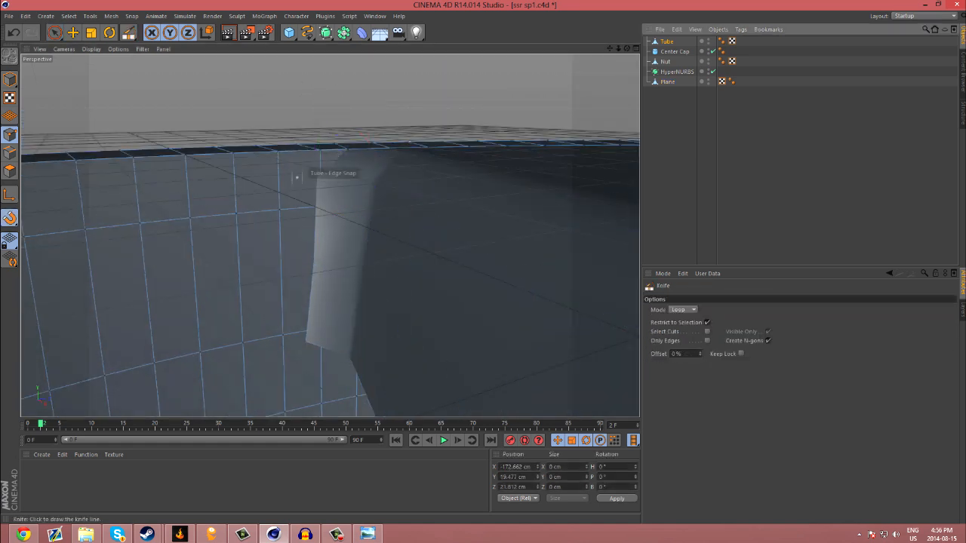
pyautogui.click(667, 81)
pyautogui.click(666, 42)
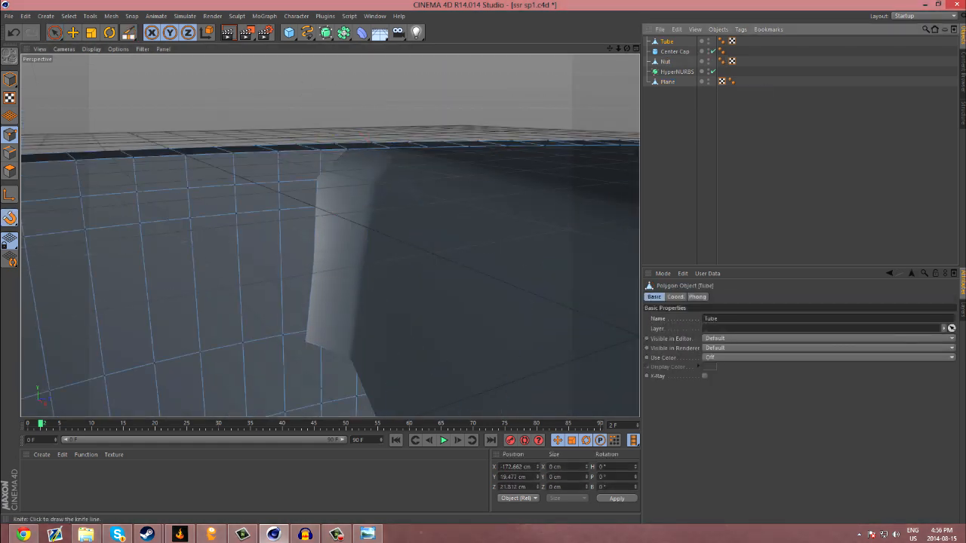
# - With Tube and Plane both selected, weld the next spoke side-wall points to the Tube's inner-wall points
pyautogui.keyDown('alt'); pyautogui.moveTo(319, 257); pyautogui.dragTo(366, 198); pyautogui.keyUp('alt')
pyautogui.click(667, 81)
pyautogui.click(666, 41)
pyautogui.keyDown('ctrl'); pyautogui.click(667, 81); pyautogui.keyUp('ctrl')
pyautogui.press('space')
pyautogui.press('m')
pyautogui.press('q')
pyautogui.click(377, 230)
pyautogui.press('space')
pyautogui.click(364, 365)
pyautogui.keyDown('alt'); pyautogui.moveTo(365, 365); pyautogui.dragTo(377, 209, button='middle'); pyautogui.keyUp('alt')
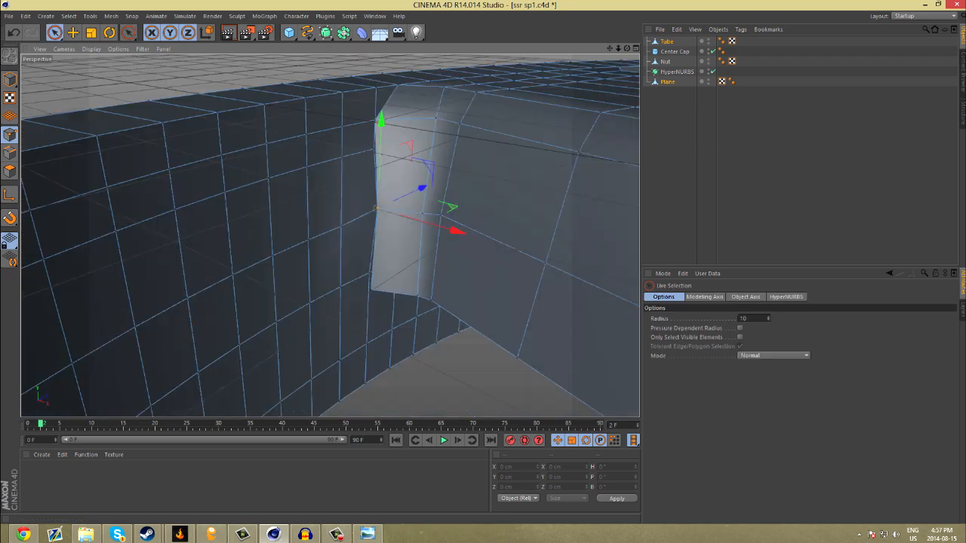
# - Weld the spoke side wall's lower corner point to the adjacent Tube inner-wall point
pyautogui.click(371, 281)
pyautogui.press('m')
pyautogui.press('q')
pyautogui.click(369, 280)
pyautogui.press('space')
# - Combine the welded Tube and Plane into one polygon object, removing the originals
pyautogui.hotkey('ctrl', 'shift', 'a')
pyautogui.click(676, 113)
pyautogui.moveTo(667, 81)
pyautogui.mouseDown()
pyautogui.moveTo(676, 72)
pyautogui.moveTo(672, 94)
pyautogui.mouseUp()
pyautogui.click(718, 29)
pyautogui.keyDown('ctrl'); pyautogui.click(667, 41); pyautogui.keyUp('ctrl')
pyautogui.click(717, 29)
pyautogui.click(753, 122)
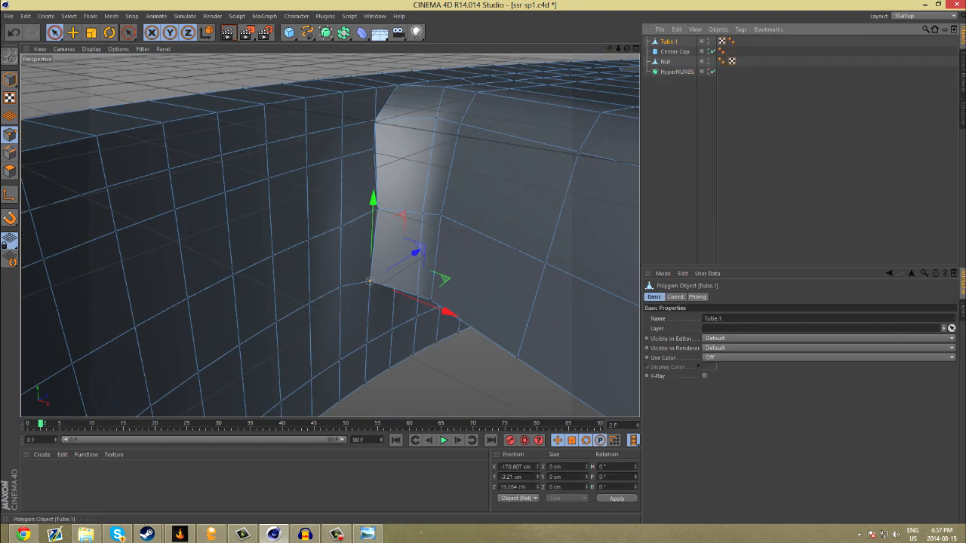
# - Nest the combined wheel object under HyperNURBS to smooth it
pyautogui.moveTo(668, 41); pyautogui.dragTo(677, 71)
pyautogui.click(677, 113)
pyautogui.scroll(-8, 496, 116)
pyautogui.keyDown('alt'); pyautogui.moveTo(531, 279); pyautogui.dragTo(531, 245); pyautogui.keyUp('alt')
# - Undo the HyperNURBS nesting and the merge to restore the separate Tube and Plane objects
pyautogui.hotkey('ctrl', 'z')
pyautogui.hotkey('ctrl', 'z')
pyautogui.hotkey('ctrl', 'z')
pyautogui.hotkey('ctrl', 'z')
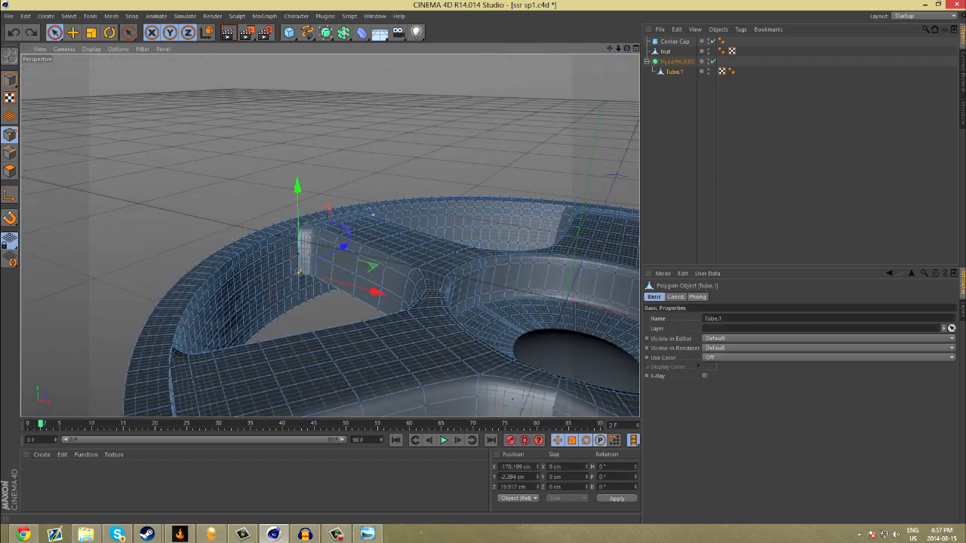
pyautogui.hotkey('ctrl', 'z')
pyautogui.hotkey('ctrl', 'z')
pyautogui.hotkey('ctrl', 'z')
pyautogui.hotkey('ctrl', 'z')
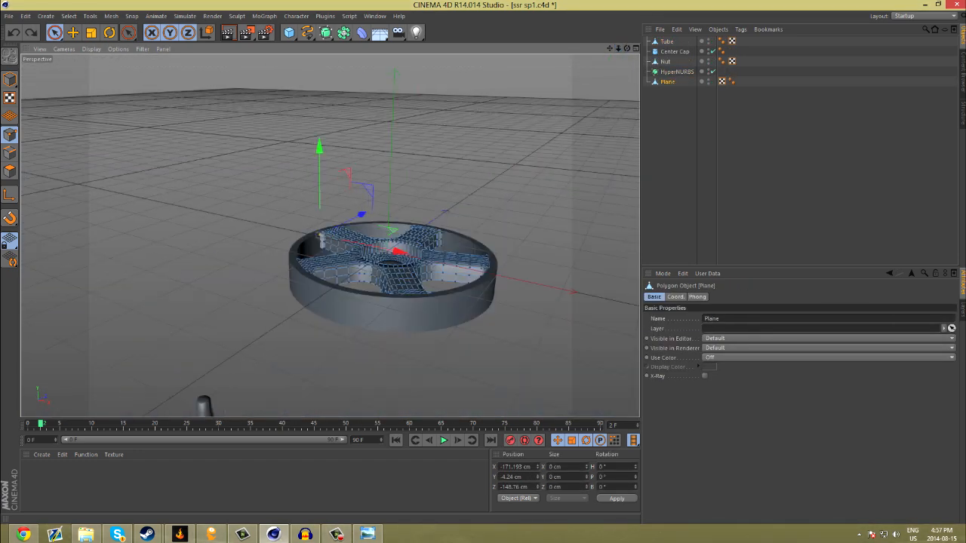
# - Undo the spoke welds and the rim's loop cuts, back to the uncut, editable polygonal Tube
pyautogui.scroll(3, 385, 227)
pyautogui.keyDown('alt'); pyautogui.moveTo(384, 227); pyautogui.dragTo(385, 189); pyautogui.keyUp('alt')
pyautogui.hotkey('ctrl', 'z')
pyautogui.hotkey('ctrl', 'z')
pyautogui.hotkey('ctrl', 'z')
pyautogui.hotkey('ctrl', 'z')
pyautogui.hotkey('ctrl', 'z')
pyautogui.click(13, 32)
pyautogui.click(13, 32)
pyautogui.click(14, 32)
pyautogui.click(13, 32)
pyautogui.click(14, 32)
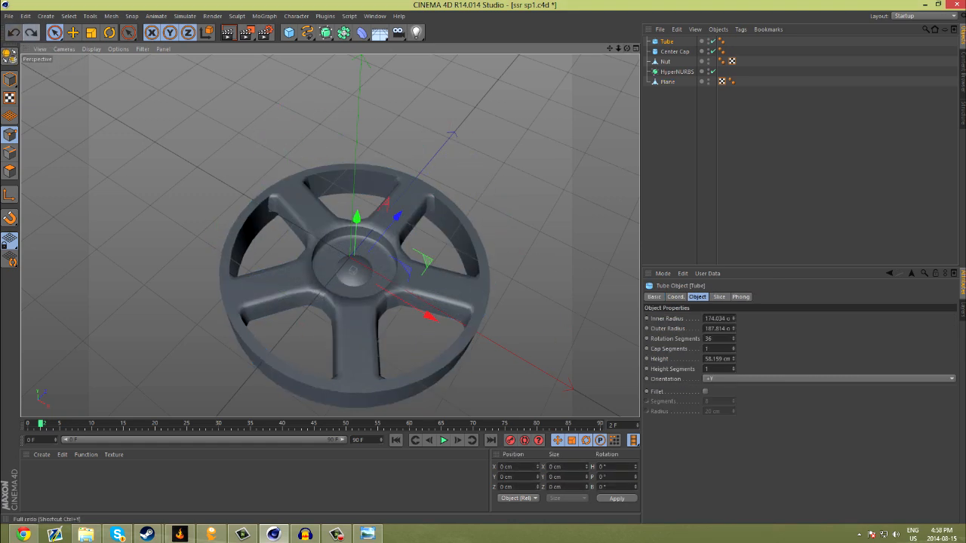
pyautogui.click(31, 32)
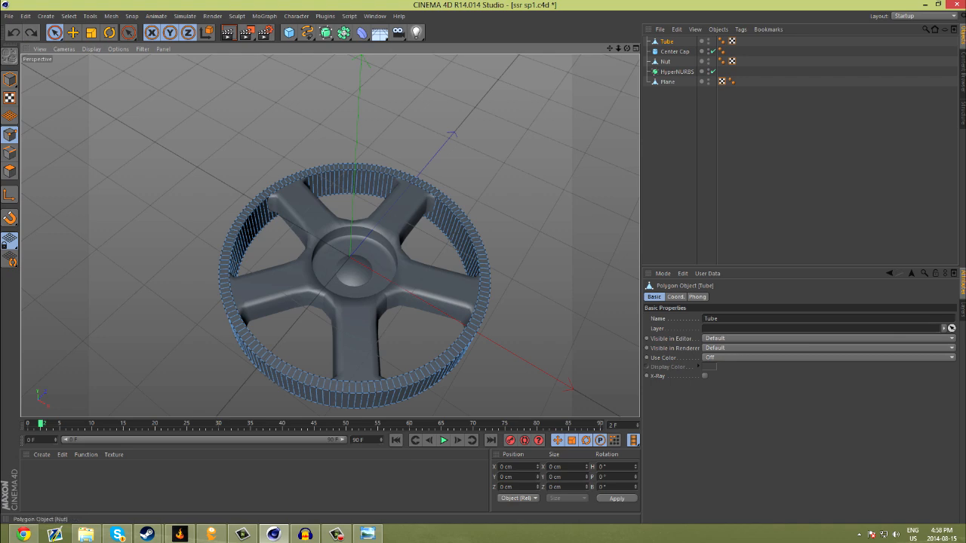
# - Combine the Tube and Plane into one polygon object, removing the originals
pyautogui.keyDown('alt'); pyautogui.moveTo(353, 271); pyautogui.dragTo(324, 272); pyautogui.keyUp('alt')
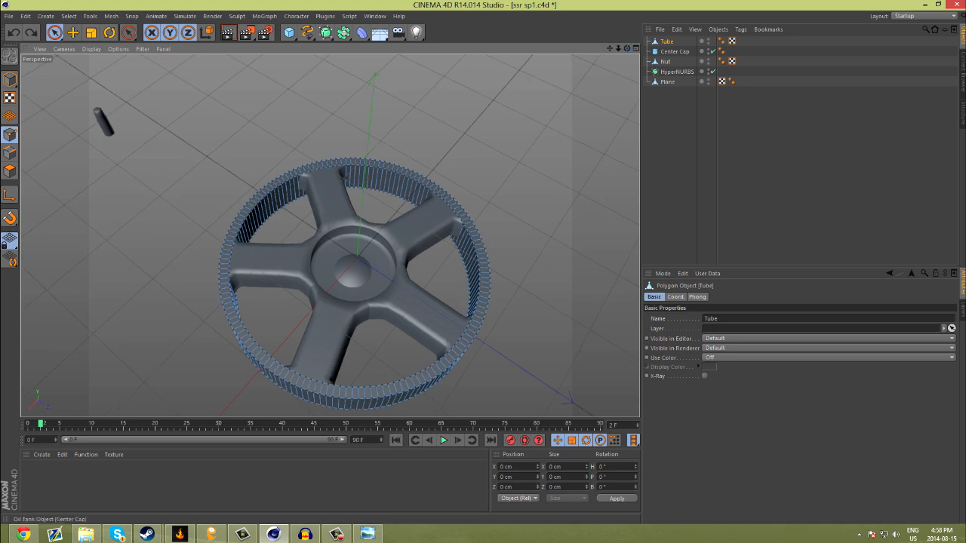
pyautogui.keyDown('ctrl'); pyautogui.click(667, 82); pyautogui.keyUp('ctrl')
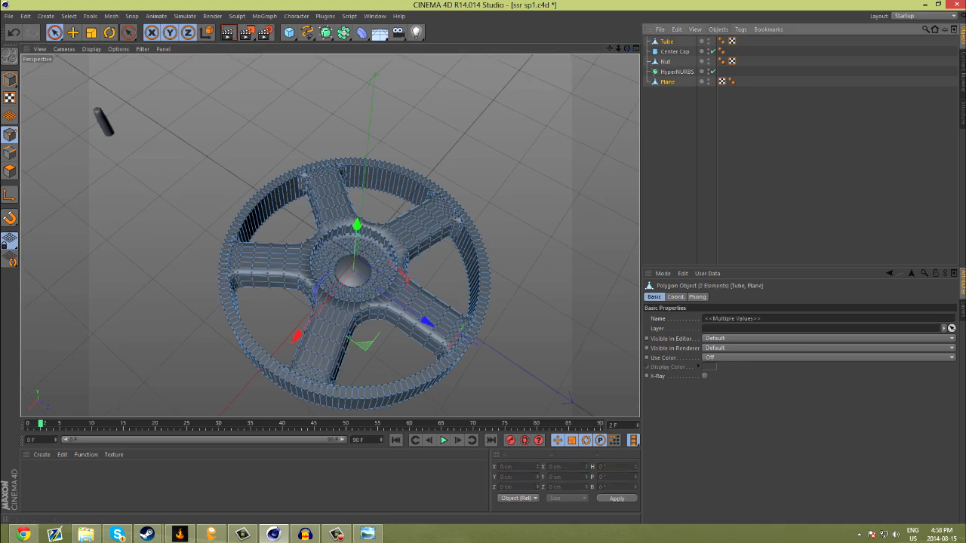
pyautogui.rightClick(706, 41)
pyautogui.click(747, 120)
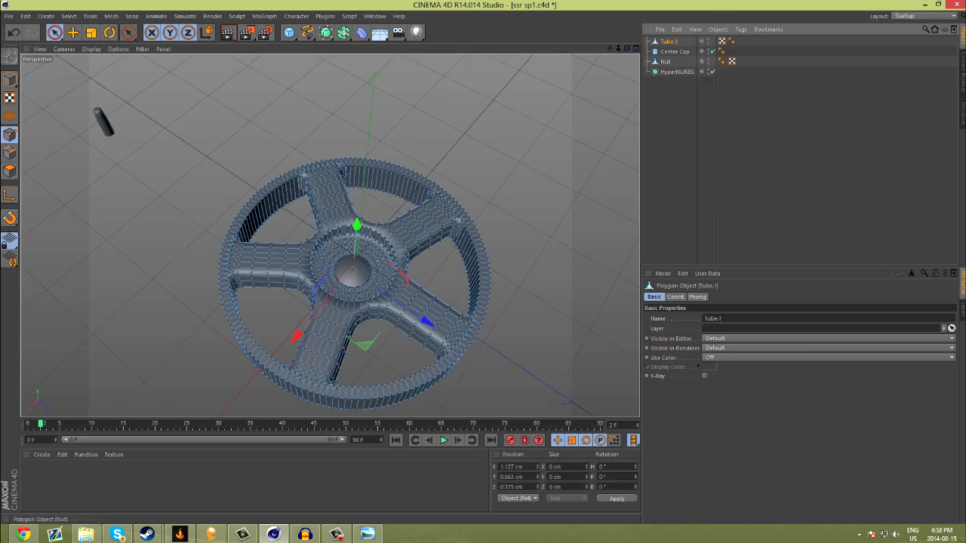
# - Show the wheel in a full-size Top view and compare its spokes with the SSR wheel photo in Windows Photo Viewer
pyautogui.keyDown('alt'); pyautogui.moveTo(354, 271); pyautogui.dragTo(353, 230); pyautogui.keyUp('alt')
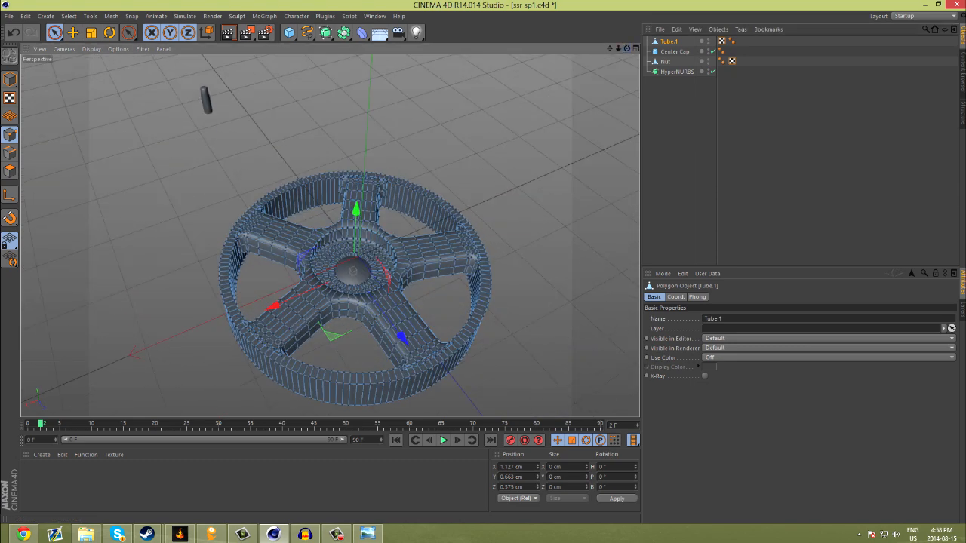
pyautogui.scroll(3, 435, 248)
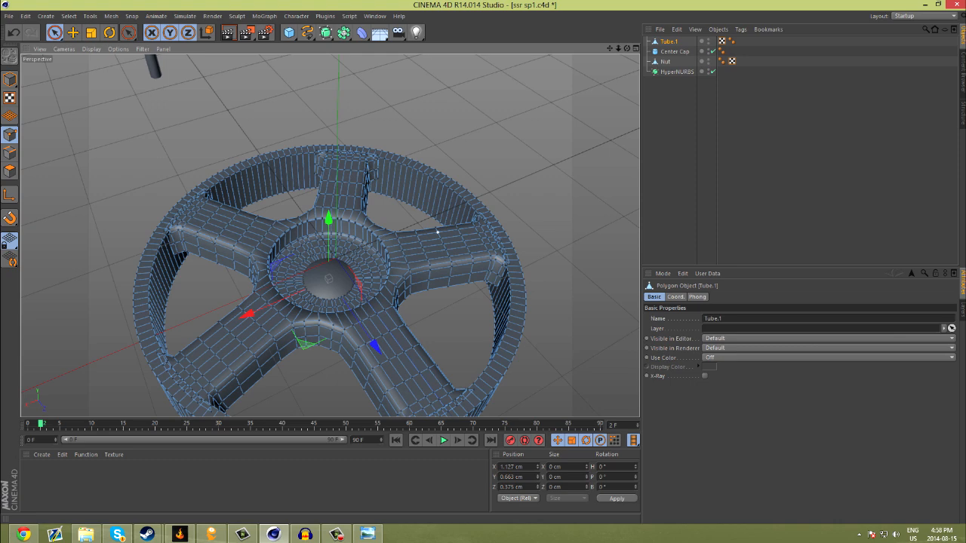
pyautogui.press('F5')
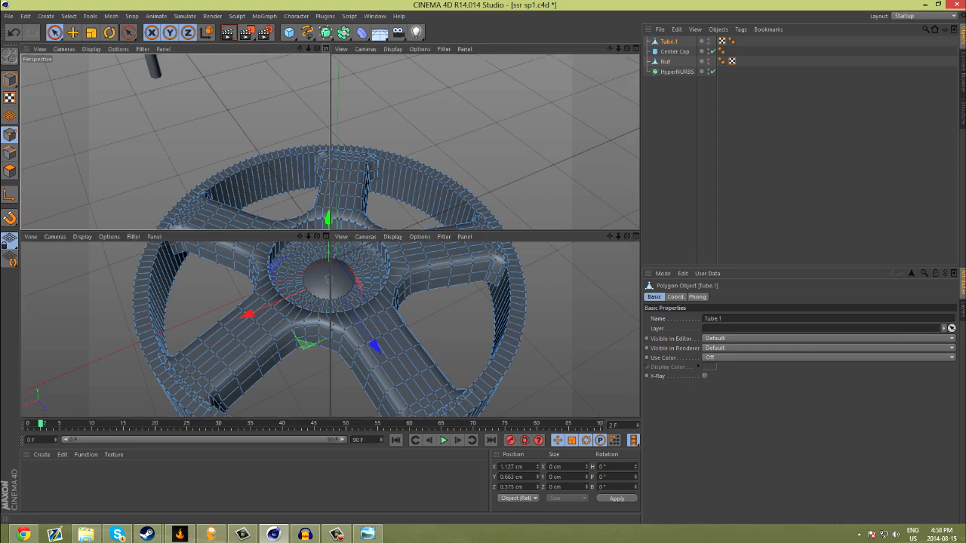
pyautogui.press('F2')
pyautogui.click(367, 534)
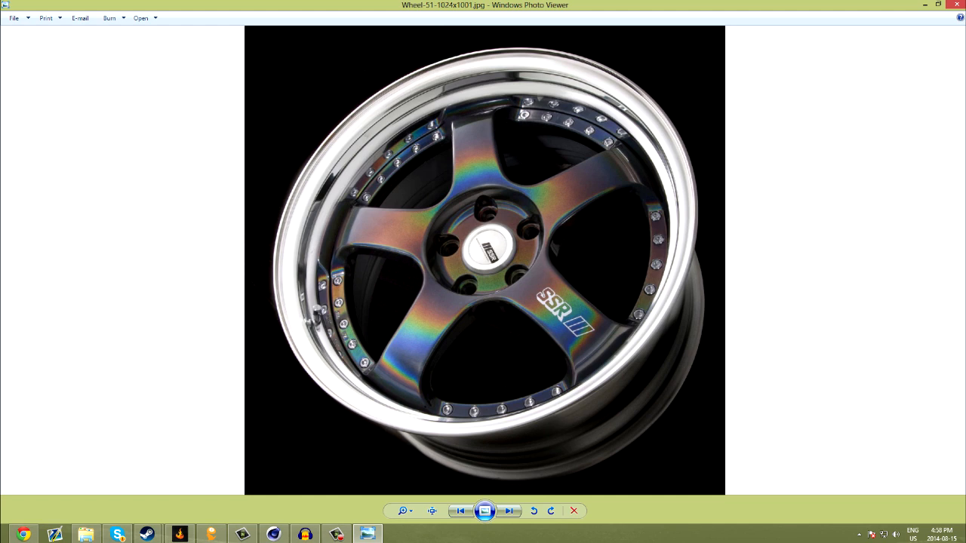
pyautogui.click(273, 534)
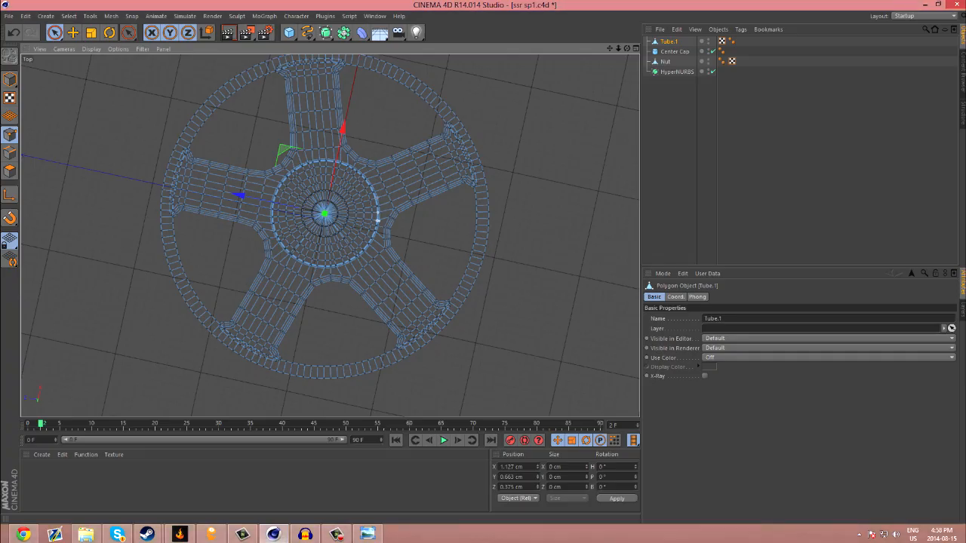
# - Enable soft selection with Dome falloff for the Move tool in Edge mode, and select an edge midway along one spoke
pyautogui.click(9, 152)
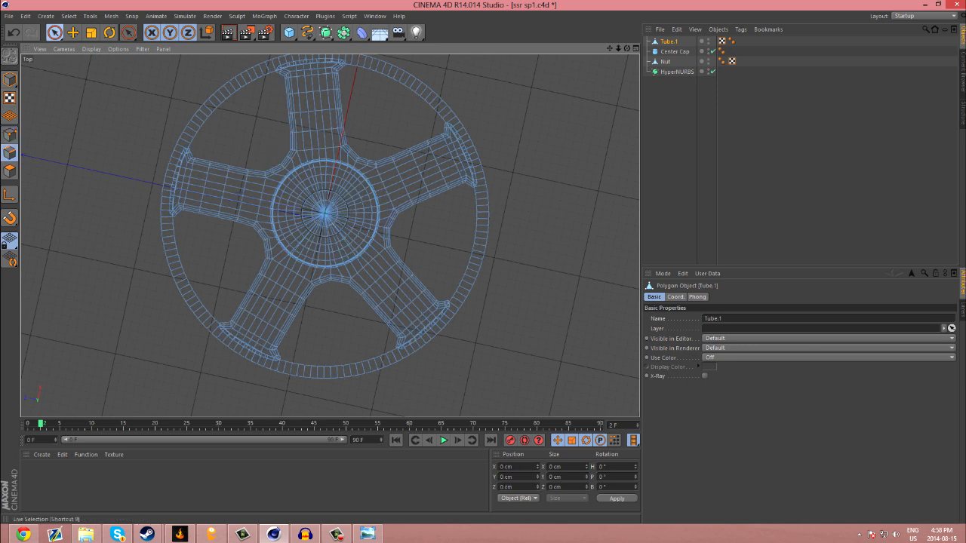
pyautogui.click(54, 33)
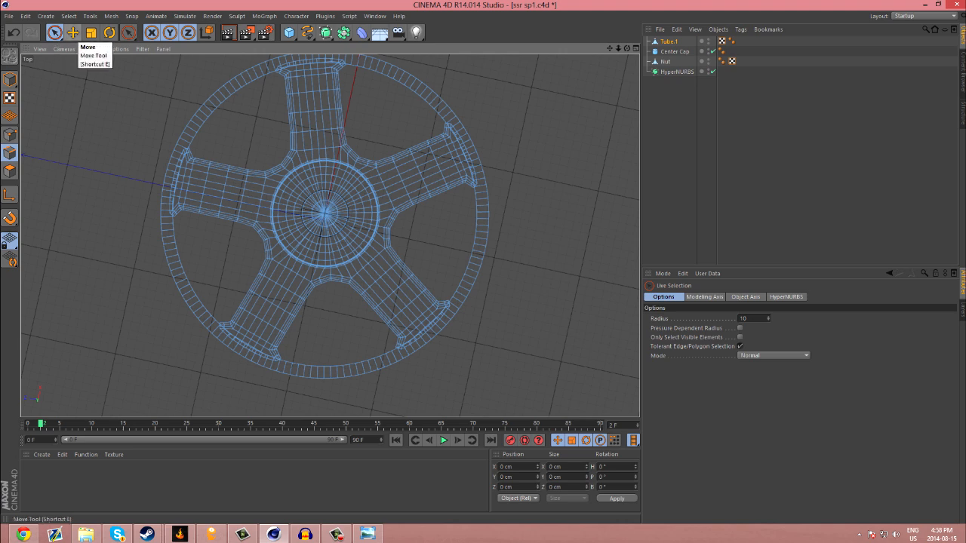
pyautogui.click(72, 33)
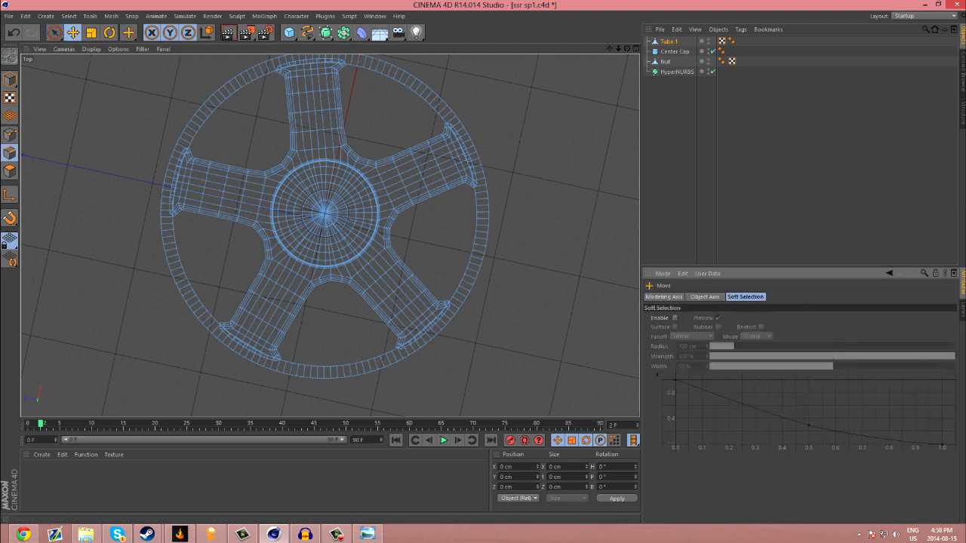
pyautogui.click(674, 318)
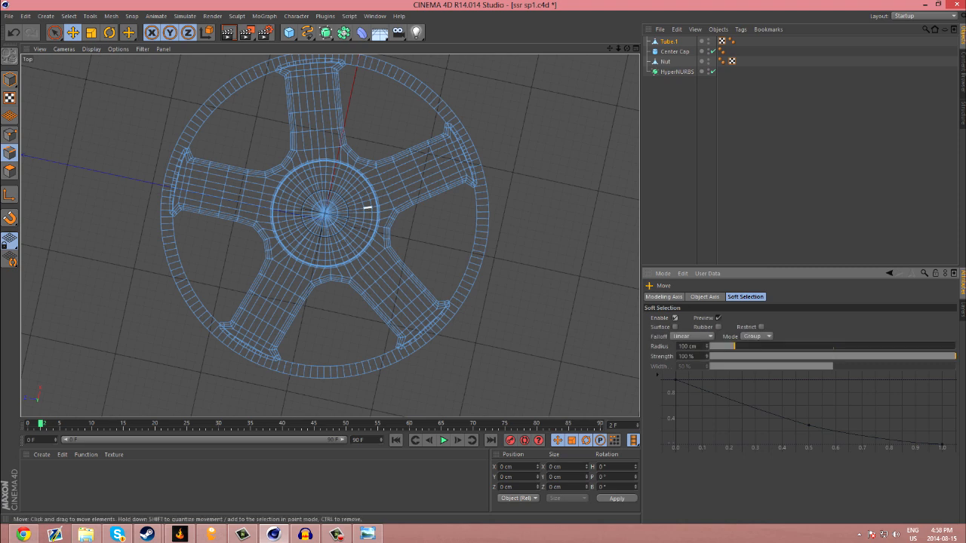
pyautogui.click(691, 335)
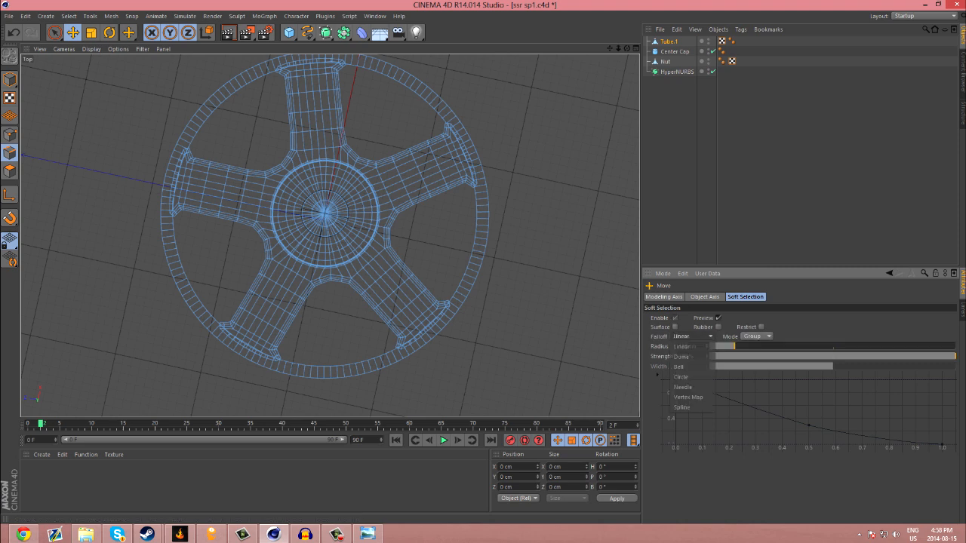
pyautogui.click(683, 355)
pyautogui.click(425, 183)
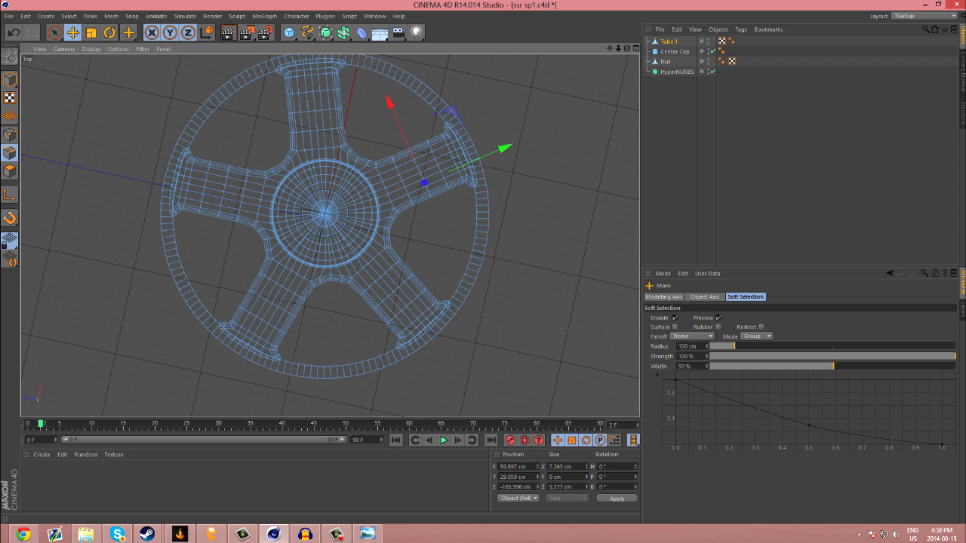
# - Try raising the soft-selected spoke to Y 147.33 cm in the Perspective view, and undo the move
pyautogui.click(635, 48)
pyautogui.click(325, 48)
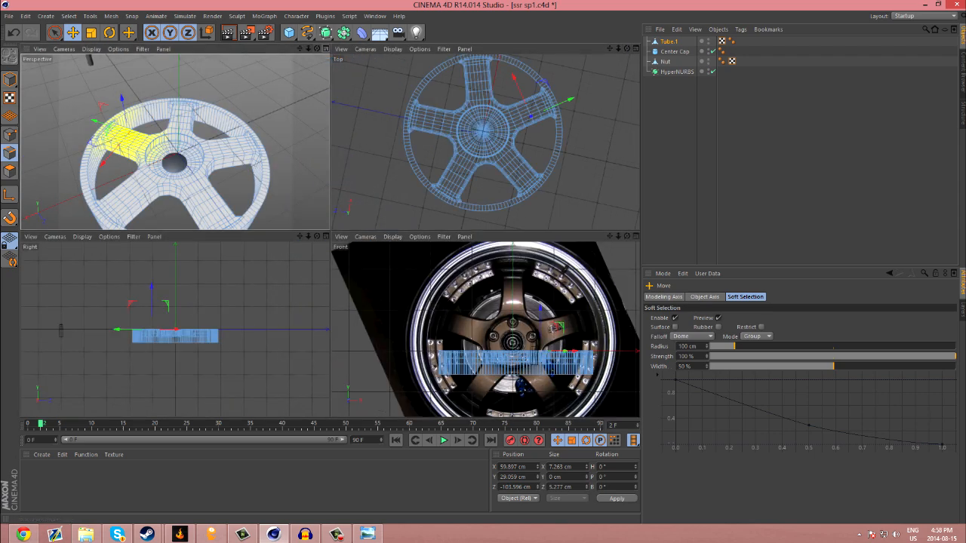
pyautogui.moveTo(220, 145); pyautogui.dragTo(203, 70)
pyautogui.keyDown('alt'); pyautogui.moveTo(215, 123); pyautogui.dragTo(286, 132); pyautogui.keyUp('alt')
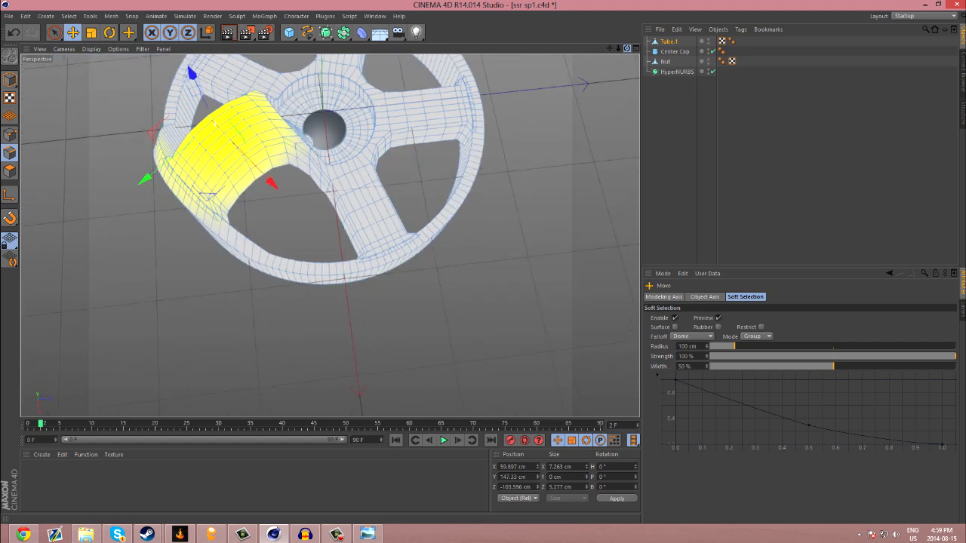
pyautogui.hotkey('ctrl', 'z')
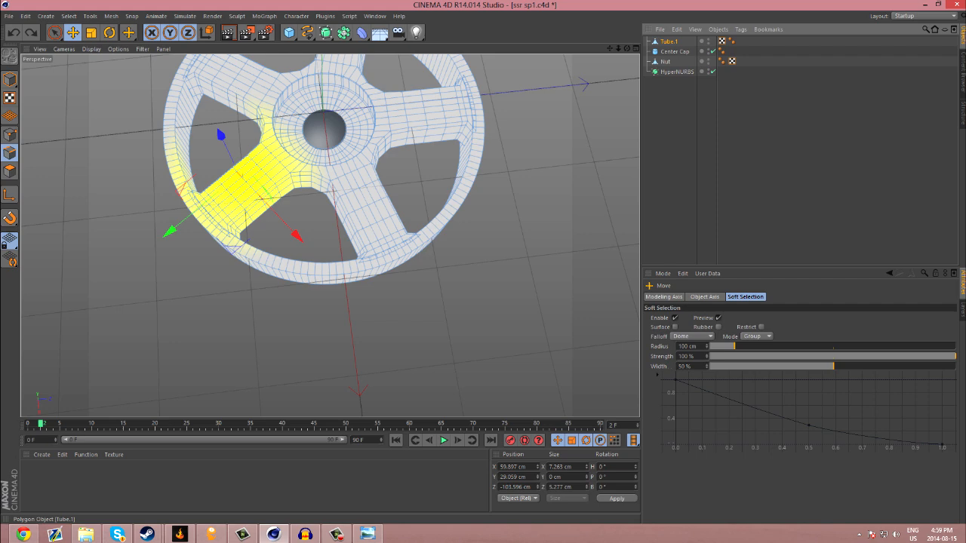
# - Nest the combined wheel object under HyperNURBS and inspect the smoothed wheel without a selection
pyautogui.moveTo(669, 40); pyautogui.dragTo(677, 71)
pyautogui.click(677, 113)
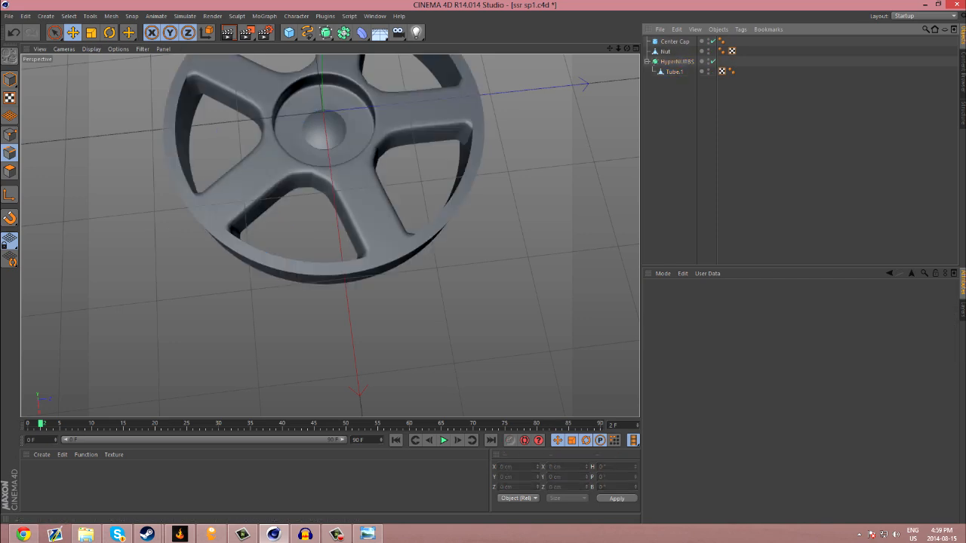
pyautogui.moveTo(627, 48); pyautogui.dragTo(716, 10)
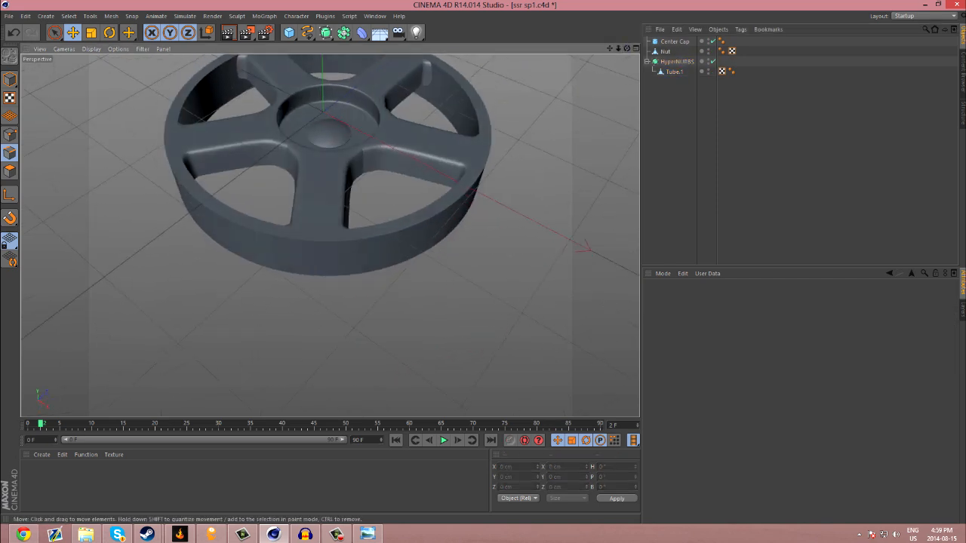
# - Take Tube.1 out of HyperNURBS, switch to Live Selection, and clear the edge selection
pyautogui.moveTo(673, 72); pyautogui.dragTo(670, 99)
pyautogui.moveTo(627, 48); pyautogui.dragTo(560, 130)
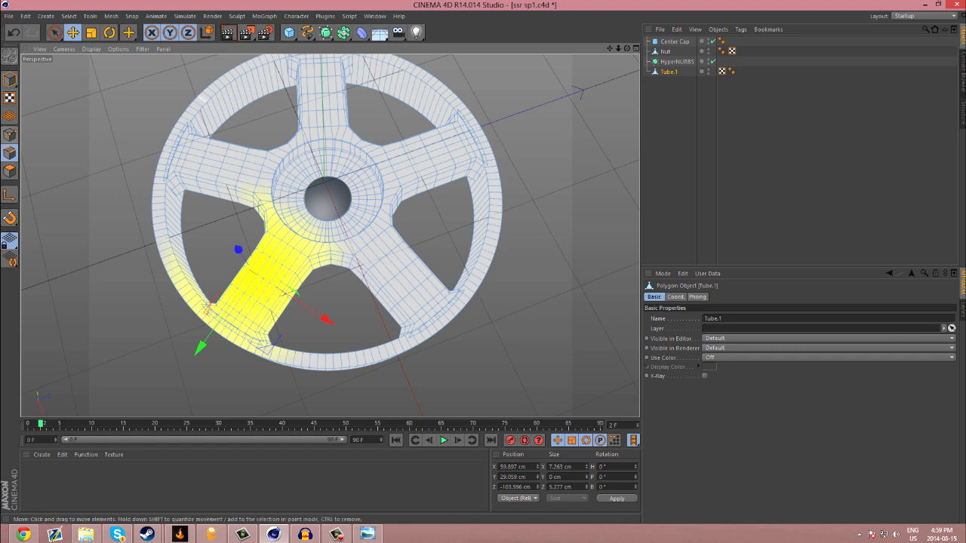
pyautogui.click(54, 32)
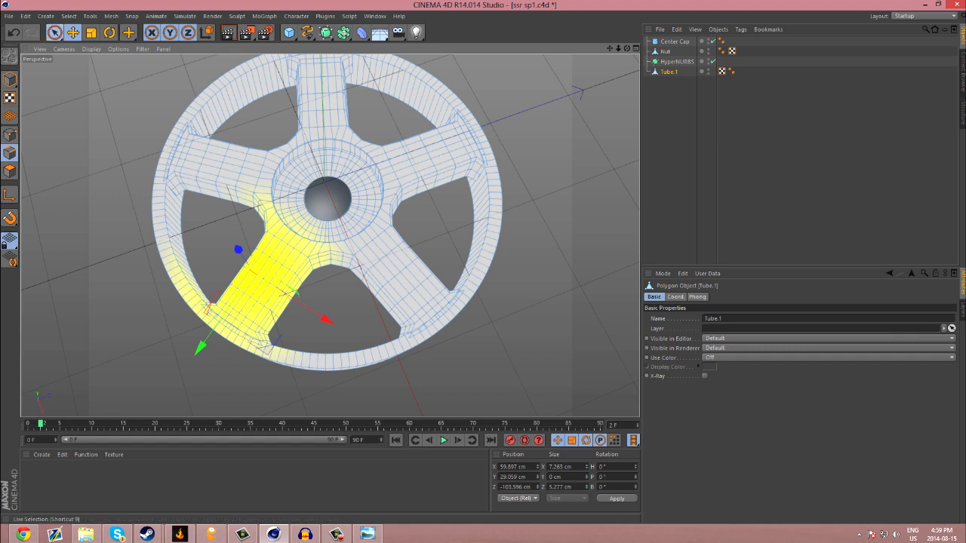
pyautogui.hotkey('ctrl', 'shift', 'a')
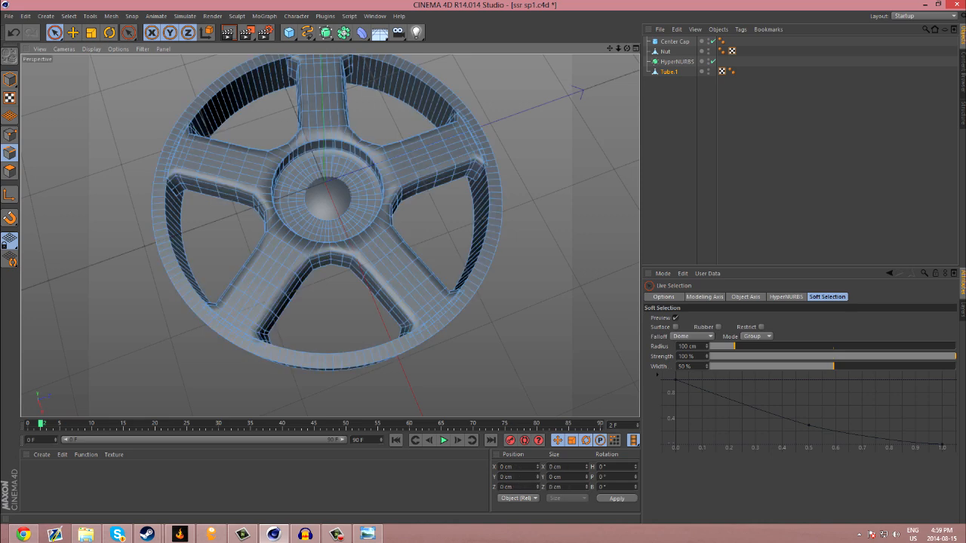
# - Show the wheel in a full-size Top view and check the spoke shape against the SSR photo in Windows Photo Viewer
pyautogui.press('F5')
pyautogui.press('F2')
pyautogui.scroll(-3, 407, 168)
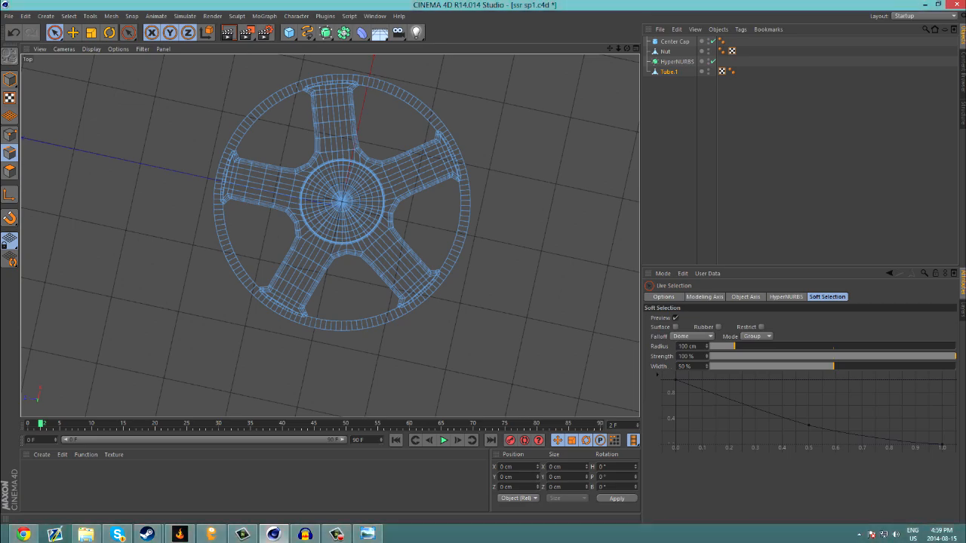
pyautogui.click(368, 534)
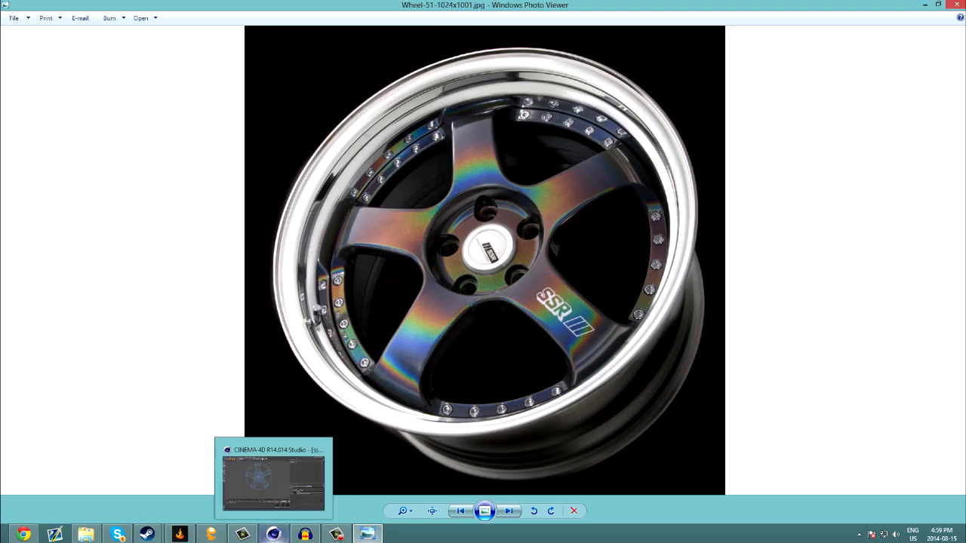
pyautogui.click(273, 535)
# - Try brushing a selection over the hub and inner spoke edges with a Live Selection radius of 10
pyautogui.click(332, 113)
pyautogui.moveTo(318, 130)
pyautogui.mouseDown()
pyautogui.moveTo(353, 121)
pyautogui.moveTo(346, 161)
pyautogui.moveTo(381, 168)
pyautogui.moveTo(325, 183)
pyautogui.mouseUp()
pyautogui.click(663, 297)
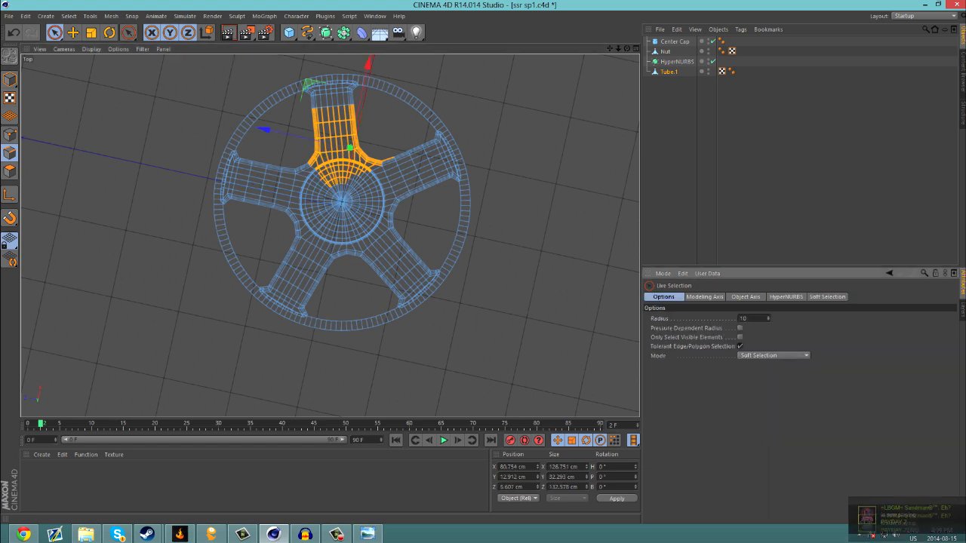
pyautogui.moveTo(306, 168)
pyautogui.mouseDown()
pyautogui.moveTo(290, 180)
pyautogui.moveTo(290, 212)
pyautogui.moveTo(321, 193)
pyautogui.moveTo(347, 208)
pyautogui.moveTo(381, 175)
pyautogui.moveTo(377, 190)
pyautogui.moveTo(396, 187)
pyautogui.moveTo(400, 141)
pyautogui.mouseUp()
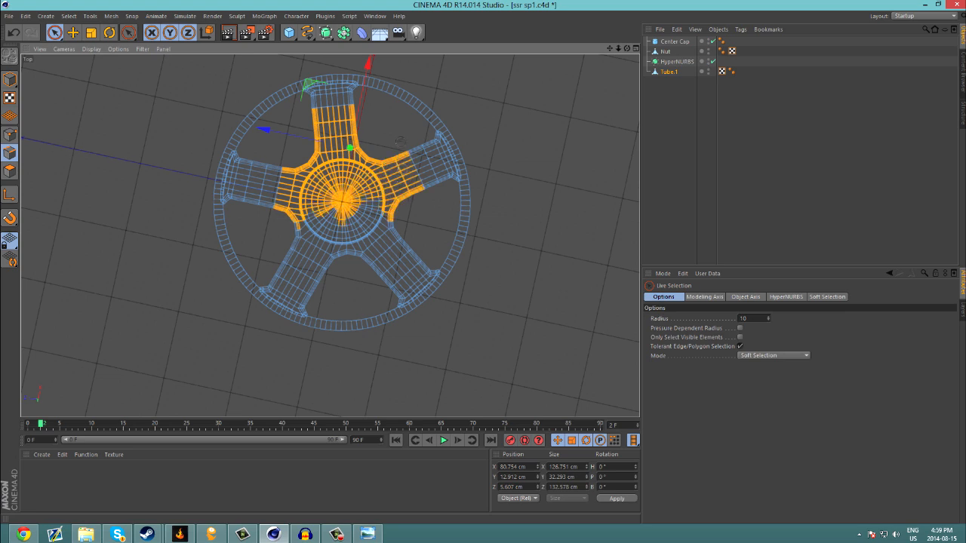
pyautogui.moveTo(381, 203)
pyautogui.mouseDown()
pyautogui.moveTo(361, 226)
pyautogui.moveTo(313, 229)
pyautogui.moveTo(337, 235)
pyautogui.moveTo(344, 252)
pyautogui.moveTo(359, 233)
pyautogui.mouseUp()
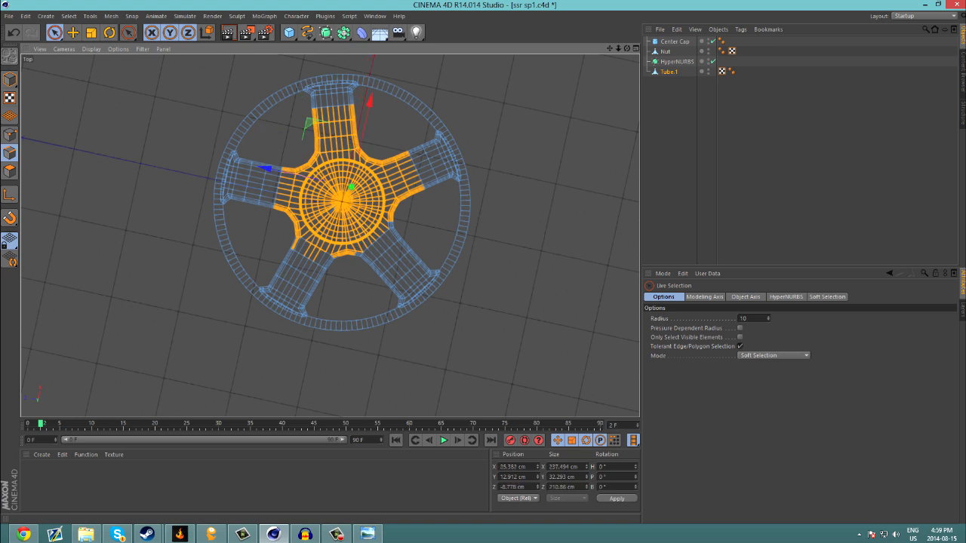
# - Set the Live Selection radius to 180 and select the hub and inner spoke edges, centred on the wheel in the Top view
pyautogui.doubleClick(742, 319)
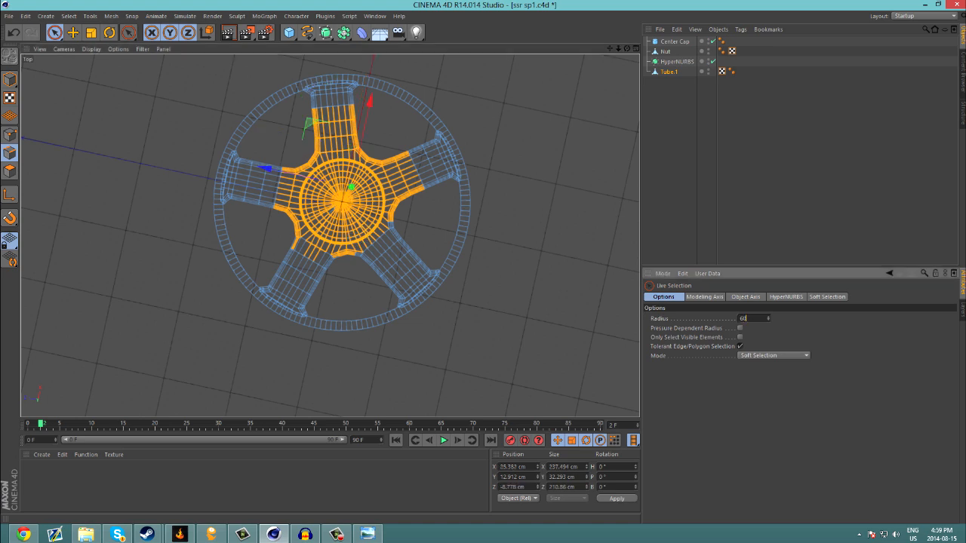
pyautogui.click(568, 243)
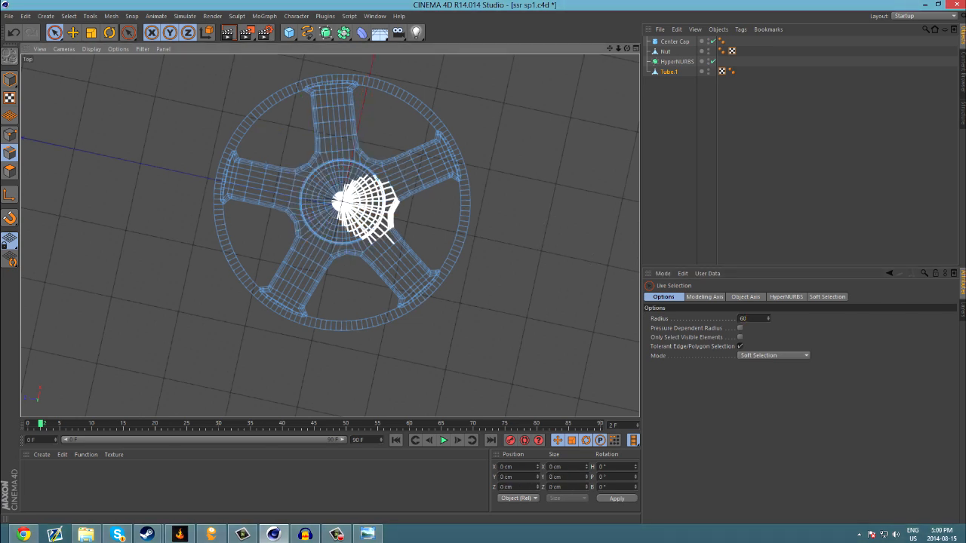
pyautogui.doubleClick(743, 319)
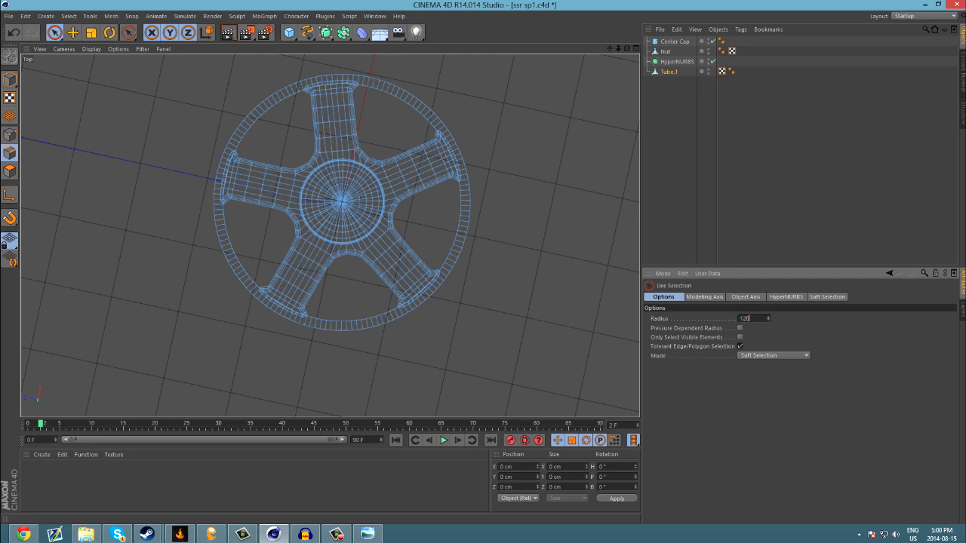
pyautogui.press('Return')
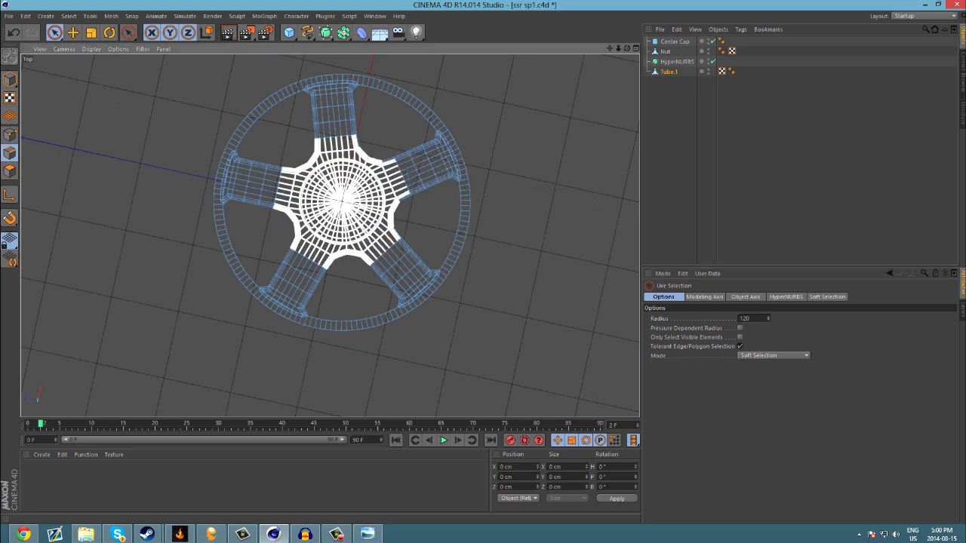
pyautogui.doubleClick(746, 318)
pyautogui.write('180')
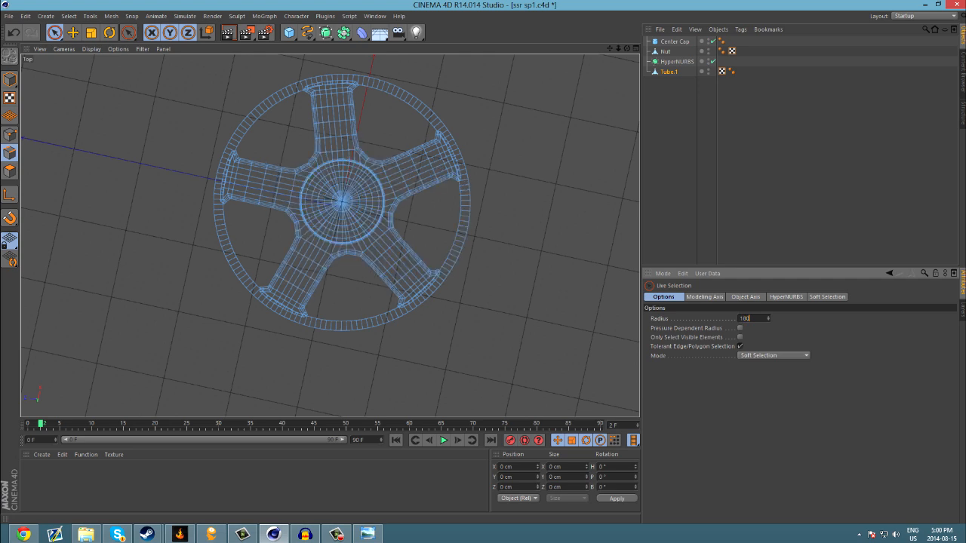
pyautogui.click(420, 260)
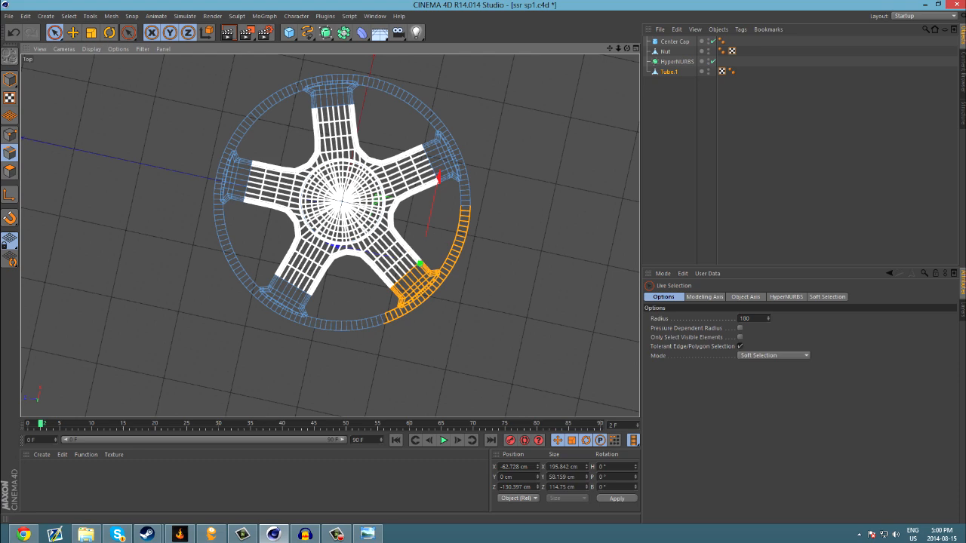
pyautogui.click(343, 200)
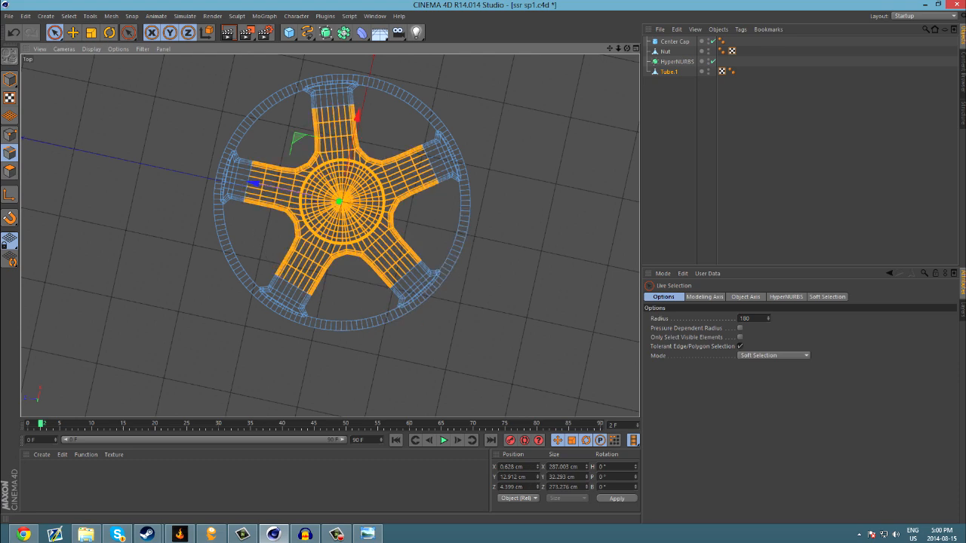
# - Try raising the selected hub and inner spokes to Y 62.198 cm in the Perspective view, and undo the move
pyautogui.press('F5')
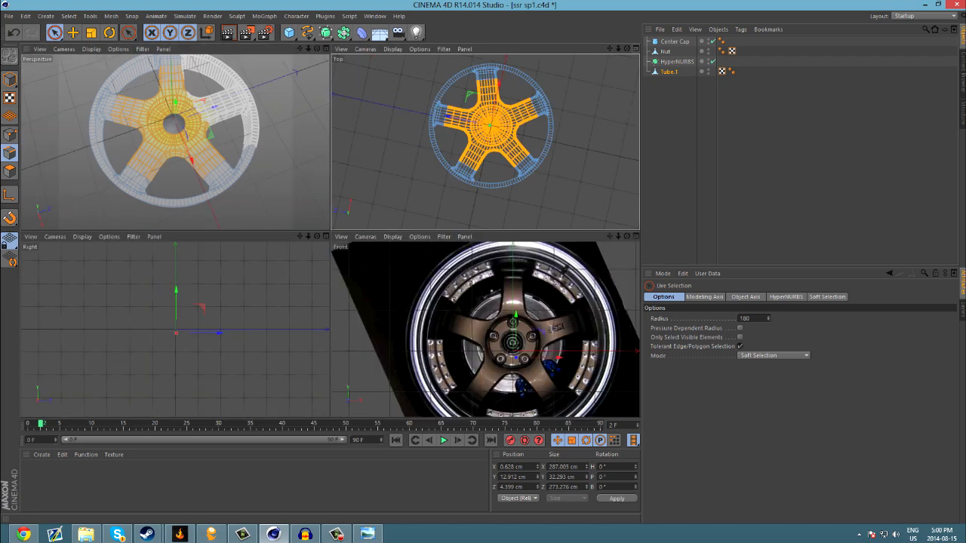
pyautogui.press('F1')
pyautogui.moveTo(626, 48); pyautogui.dragTo(626, 8)
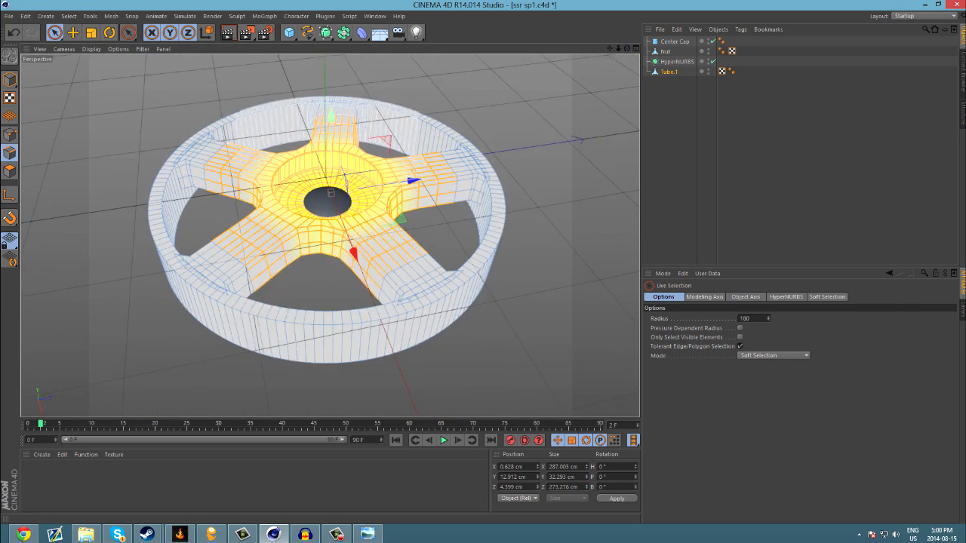
pyautogui.moveTo(330, 114); pyautogui.dragTo(331, 1)
pyautogui.moveTo(627, 48); pyautogui.dragTo(604, 9)
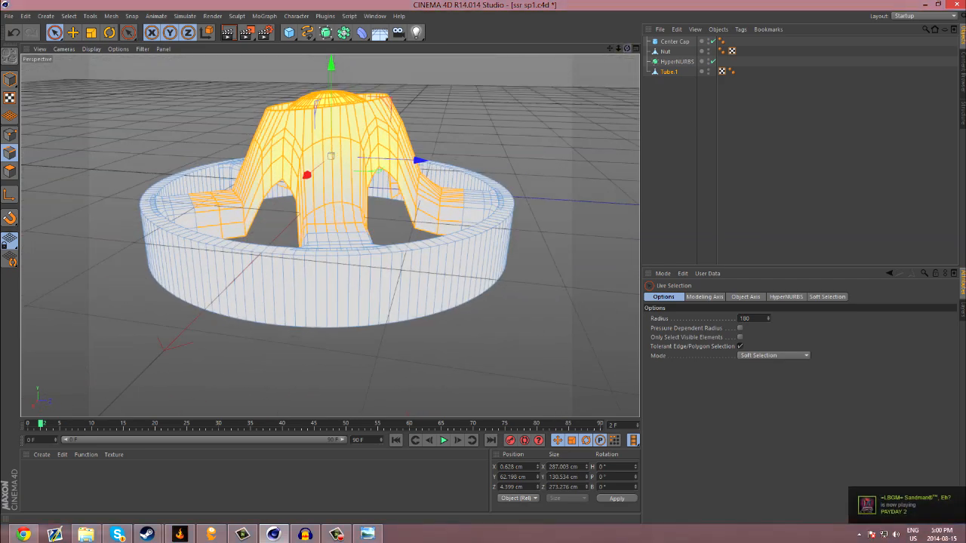
pyautogui.hotkey('ctrl', 'z')
pyautogui.moveTo(626, 48); pyautogui.dragTo(626, 76)
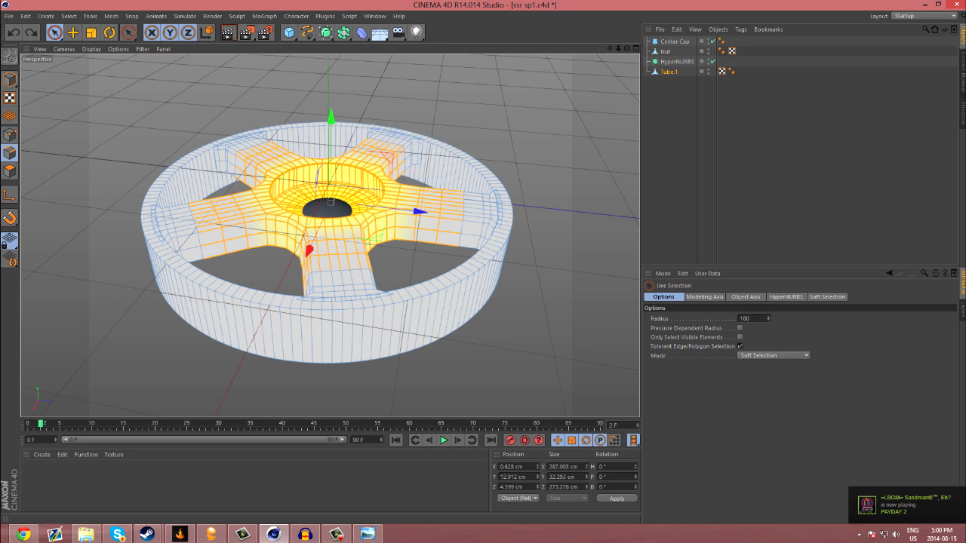
# - Set the soft selection falloff to Circle with a radius of 154 cm
pyautogui.click(826, 296)
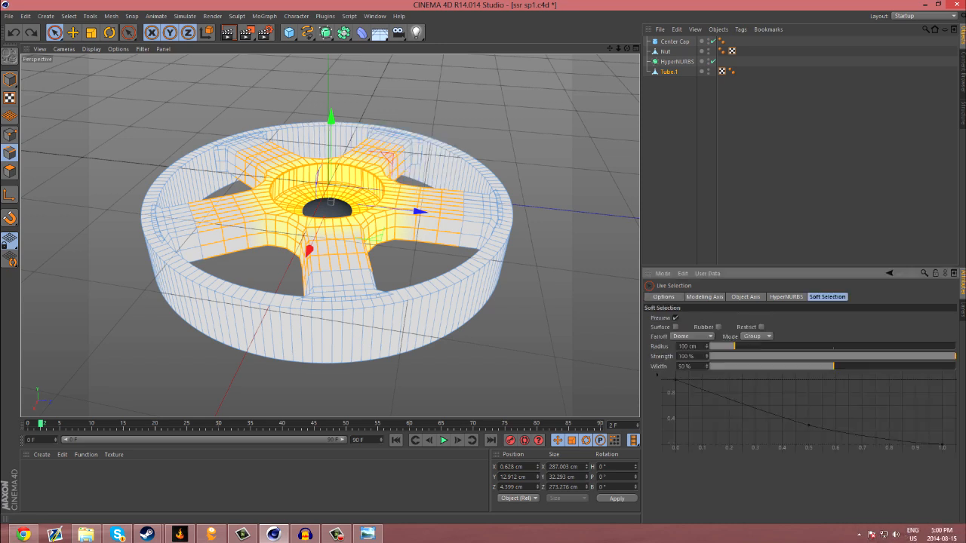
pyautogui.click(691, 336)
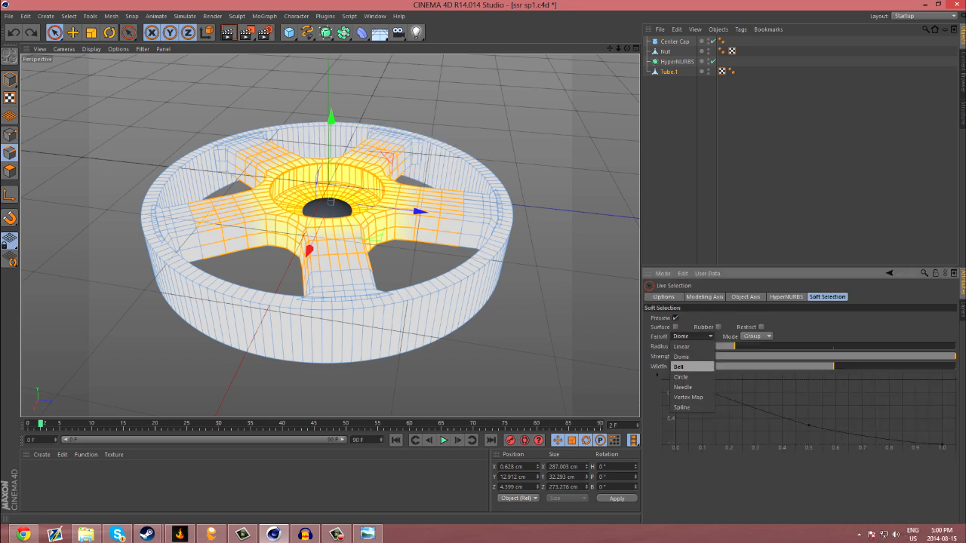
pyautogui.click(681, 376)
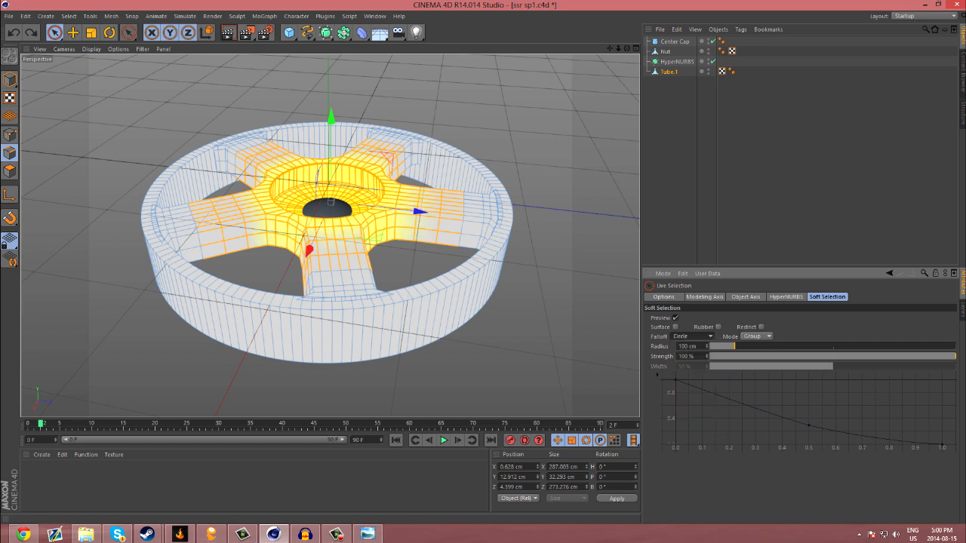
pyautogui.moveTo(734, 346); pyautogui.dragTo(759, 346)
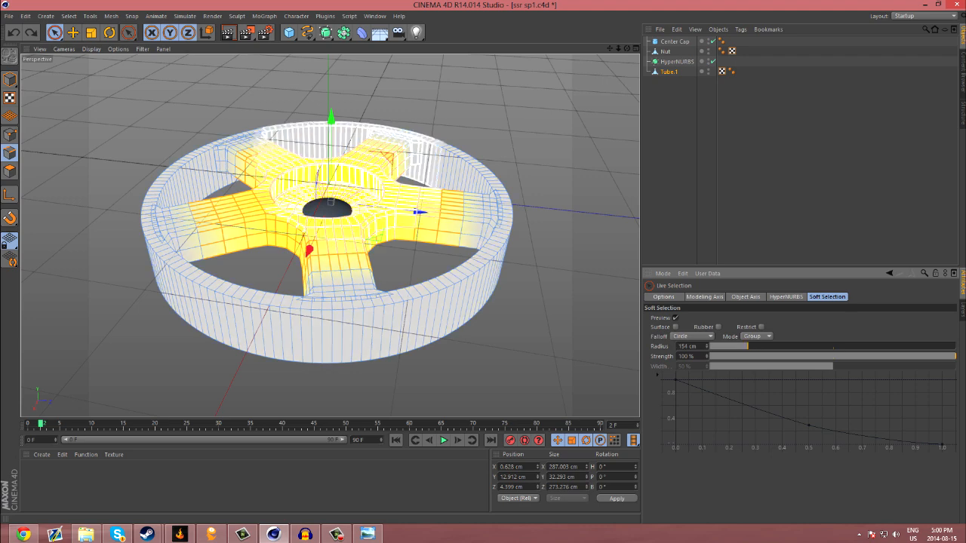
# - Try raising the hub and spokes to Y 54.768 cm with Circle falloff, and compare the arched spokes with the SSR photo
pyautogui.moveTo(331, 114); pyautogui.dragTo(331, 78)
pyautogui.moveTo(627, 48); pyautogui.dragTo(494, 15)
pyautogui.click(368, 534)
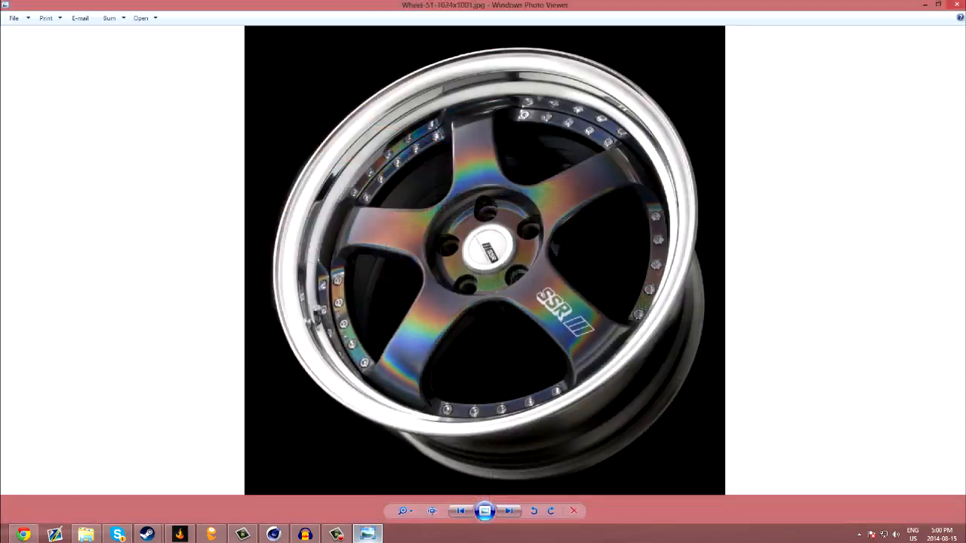
pyautogui.click(368, 534)
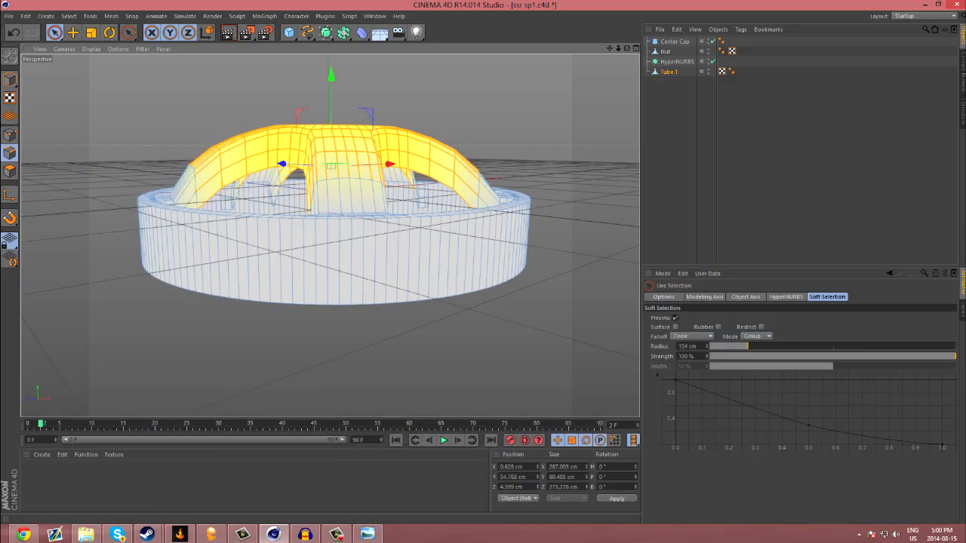
pyautogui.keyDown('alt'); pyautogui.moveTo(331, 226); pyautogui.dragTo(323, 249); pyautogui.keyUp('alt')
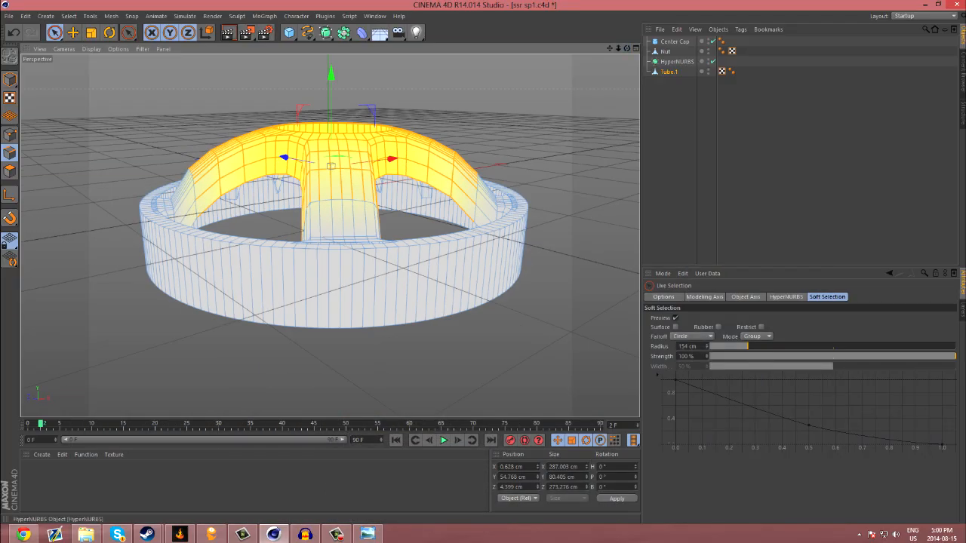
# - Switch the soft selection falloff to Bell and undo the raising of the hub and spokes
pyautogui.click(691, 335)
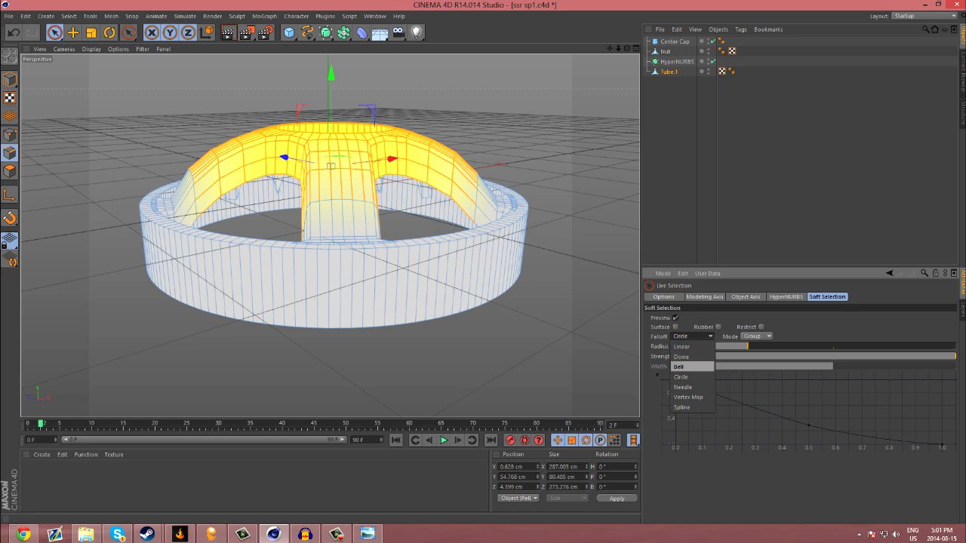
pyautogui.click(691, 366)
pyautogui.moveTo(331, 73)
pyautogui.mouseDown()
pyautogui.moveTo(330, 112)
pyautogui.moveTo(330, 80)
pyautogui.mouseUp()
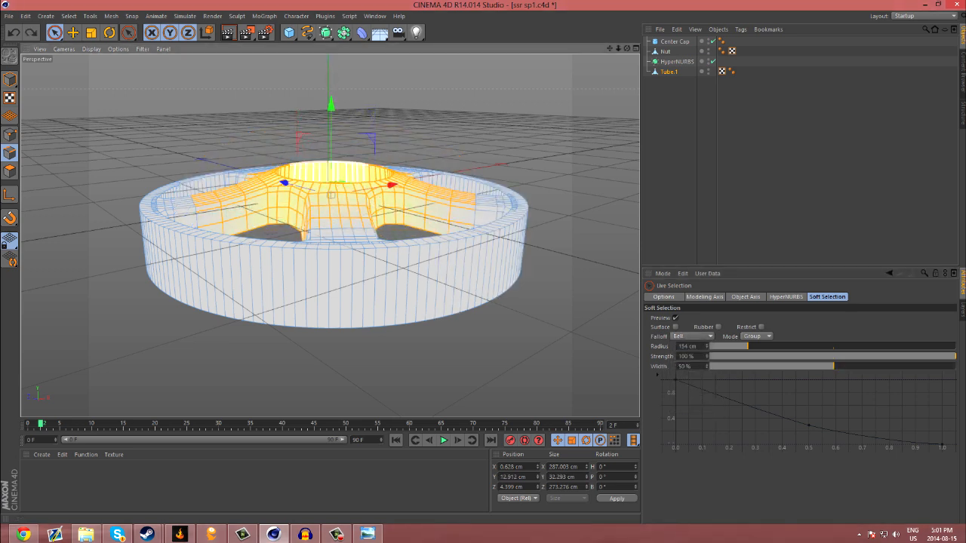
pyautogui.hotkey('ctrl', 'z')
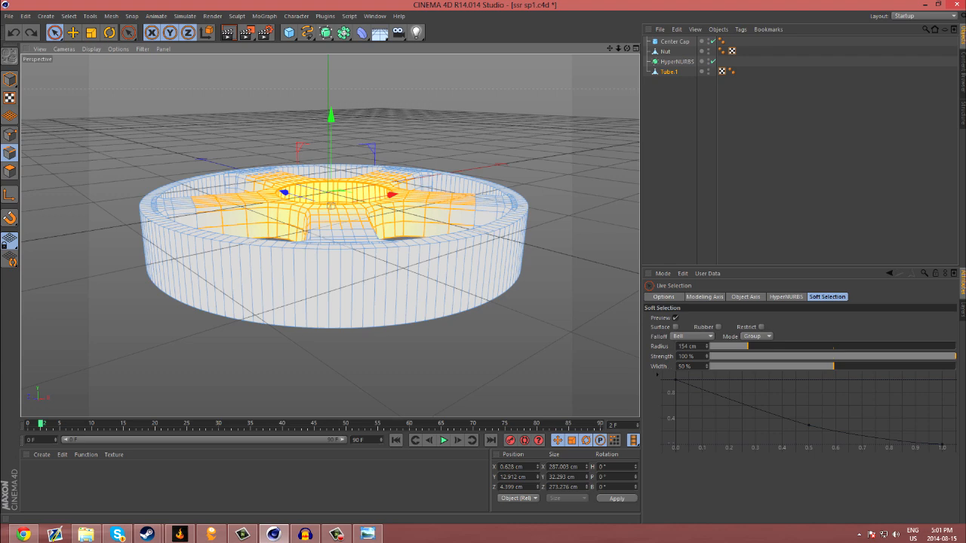
# - Nest Tube.1 under HyperNURBS with the hub and inner spoke edges still selected
pyautogui.keyDown('alt'); pyautogui.moveTo(331, 206); pyautogui.dragTo(331, 268); pyautogui.keyUp('alt')
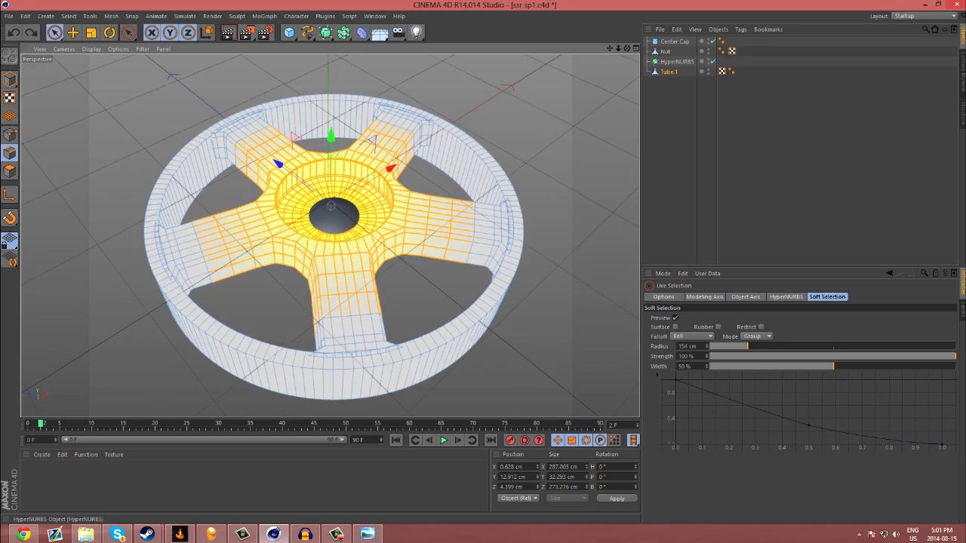
pyautogui.moveTo(669, 72); pyautogui.dragTo(677, 61)
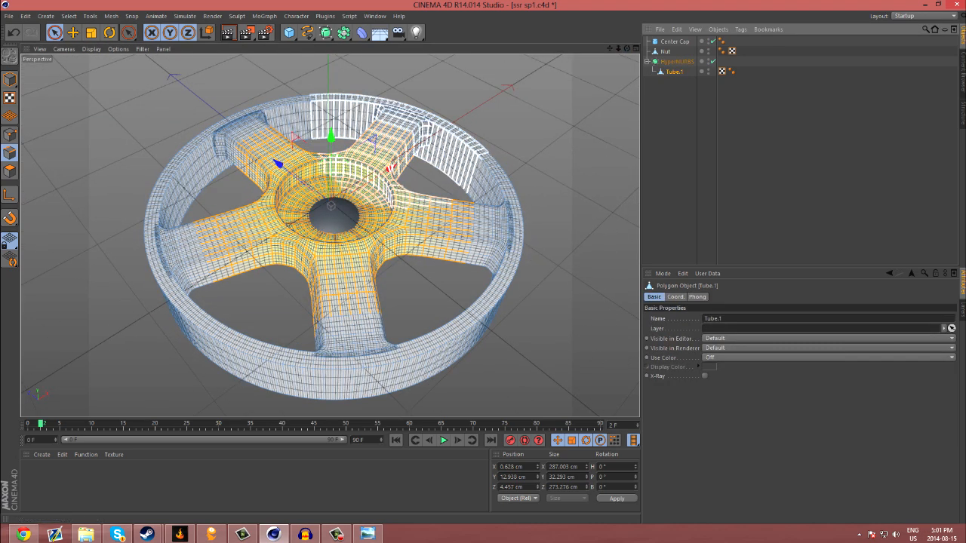
# - Try raising the hub and spokes to Y 33.938 cm with Bell falloff outside HyperNURBS, and undo back to the nested wheel
pyautogui.moveTo(330, 136); pyautogui.dragTo(331, 80)
pyautogui.moveTo(626, 48); pyautogui.dragTo(669, 85)
pyautogui.hotkey('ctrl', 'shift', 'a')
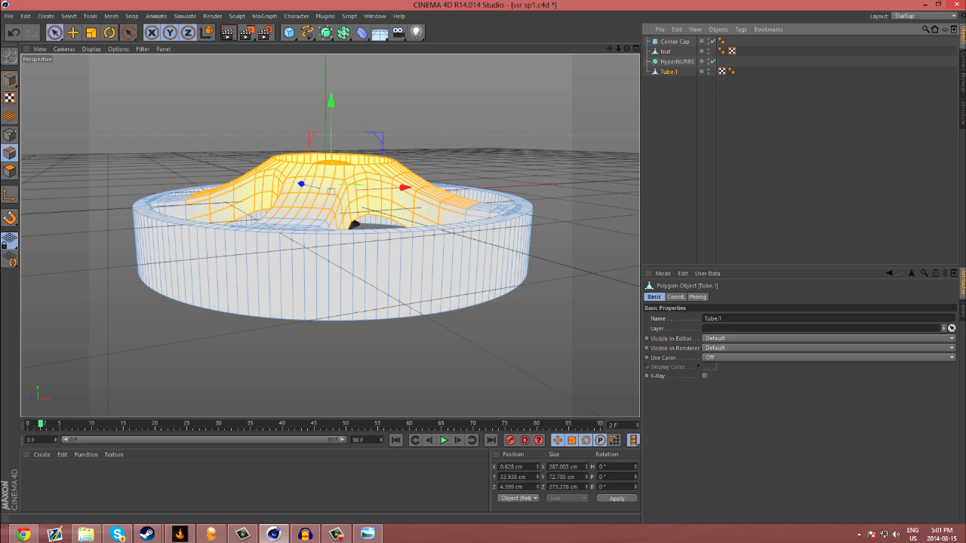
pyautogui.hotkey('ctrl', 'shift', 'a')
pyautogui.hotkey('ctrl', 'z')
pyautogui.hotkey('ctrl', 'z')
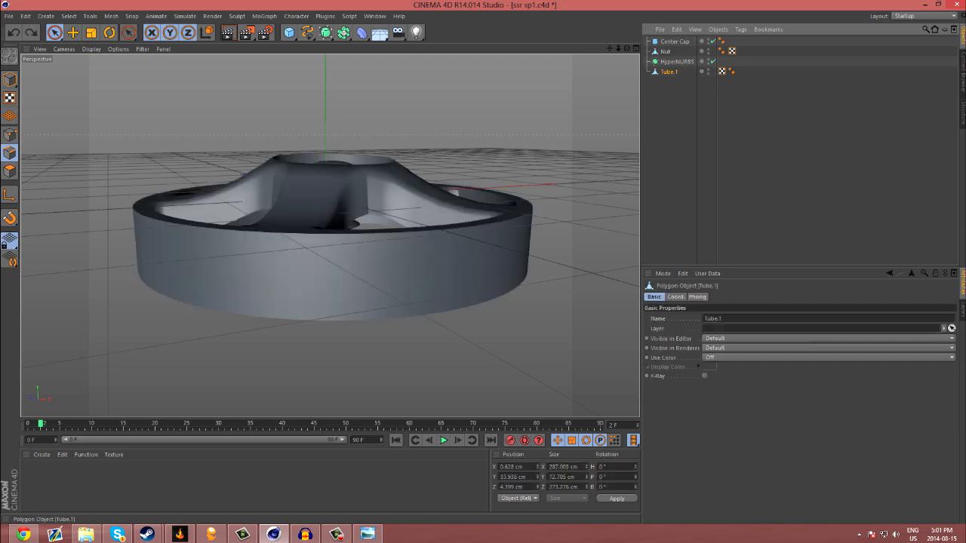
pyautogui.hotkey('ctrl', 'z')
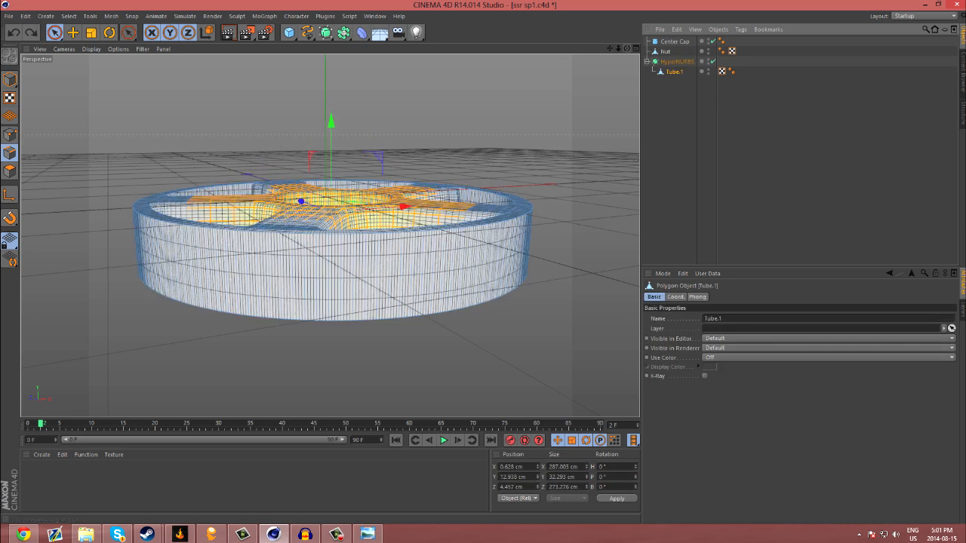
# - Clear the edge selection and view the smoothed wheel from a higher angle
pyautogui.click(627, 57)
pyautogui.moveTo(626, 48); pyautogui.dragTo(627, 98)
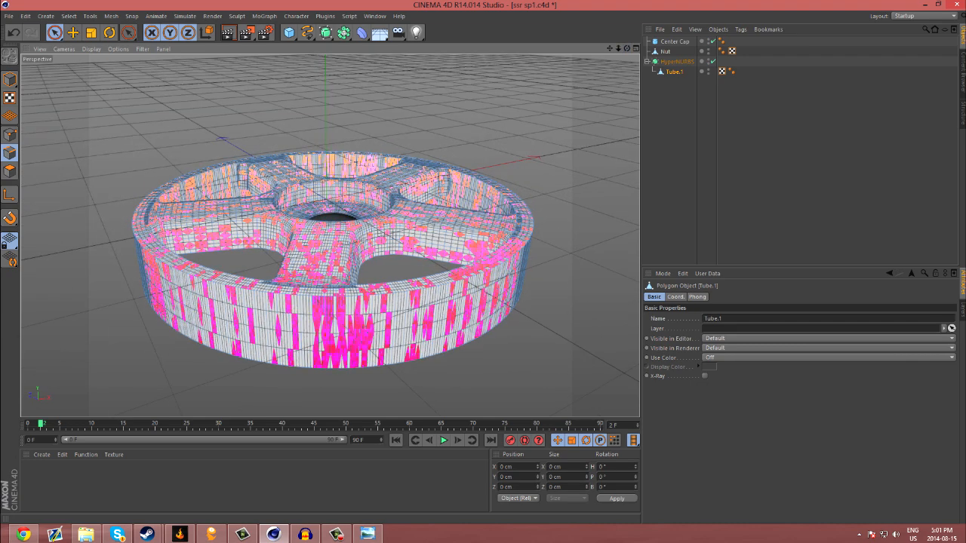
# - Undo back to Tube.1 outside HyperNURBS with the hub and inner spoke edges selected
pyautogui.moveTo(674, 72); pyautogui.dragTo(671, 87)
pyautogui.hotkey('ctrl', 'z')
pyautogui.hotkey('ctrl', 'z')
pyautogui.hotkey('ctrl', 'z')
pyautogui.hotkey('ctrl', 'z')
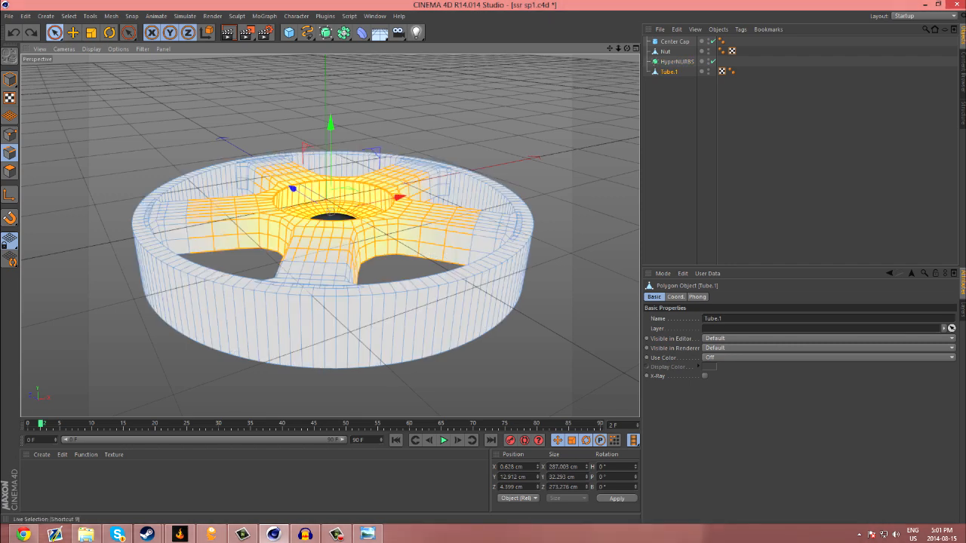
# - Try the Linear, Vertex Map and Needle soft selection falloffs, and undo the trial move with Needle
pyautogui.press('e')
pyautogui.click(691, 336)
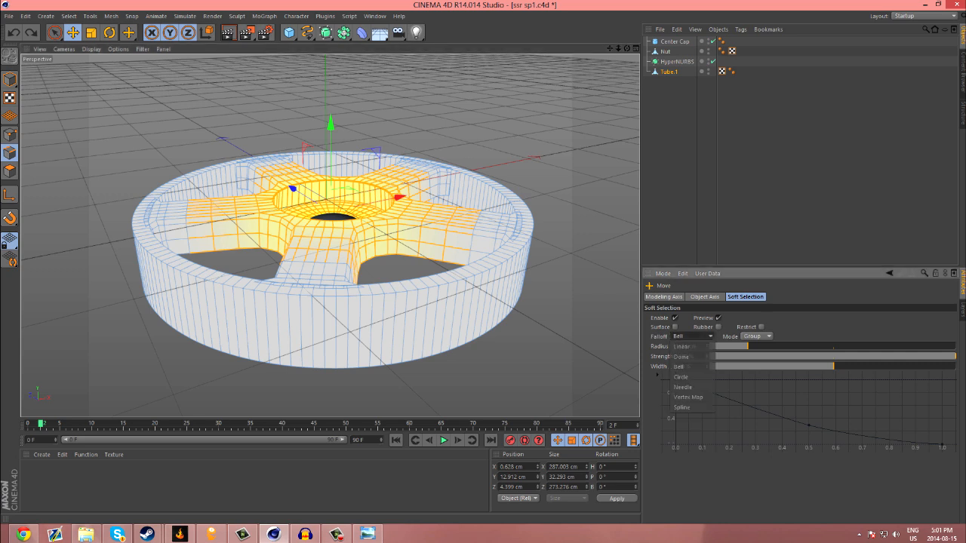
pyautogui.click(686, 346)
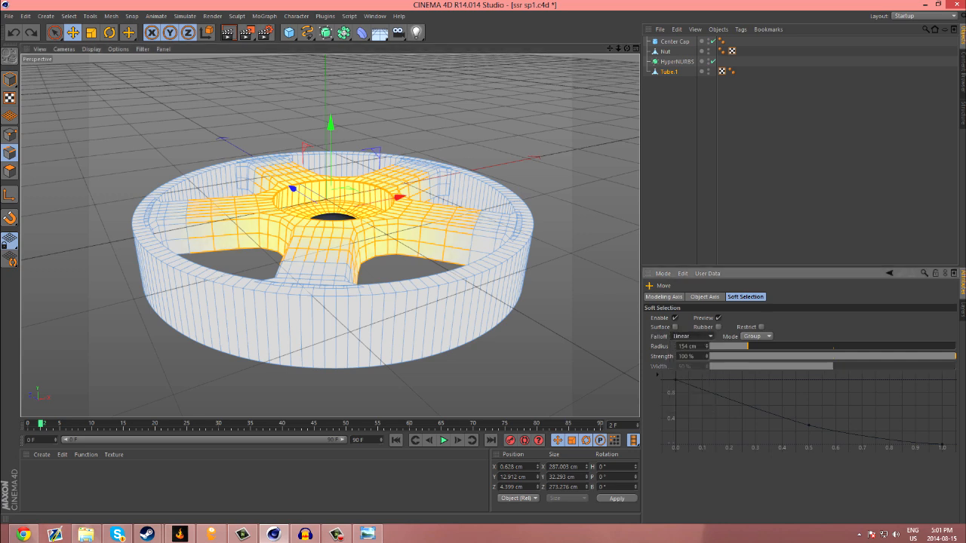
pyautogui.click(691, 337)
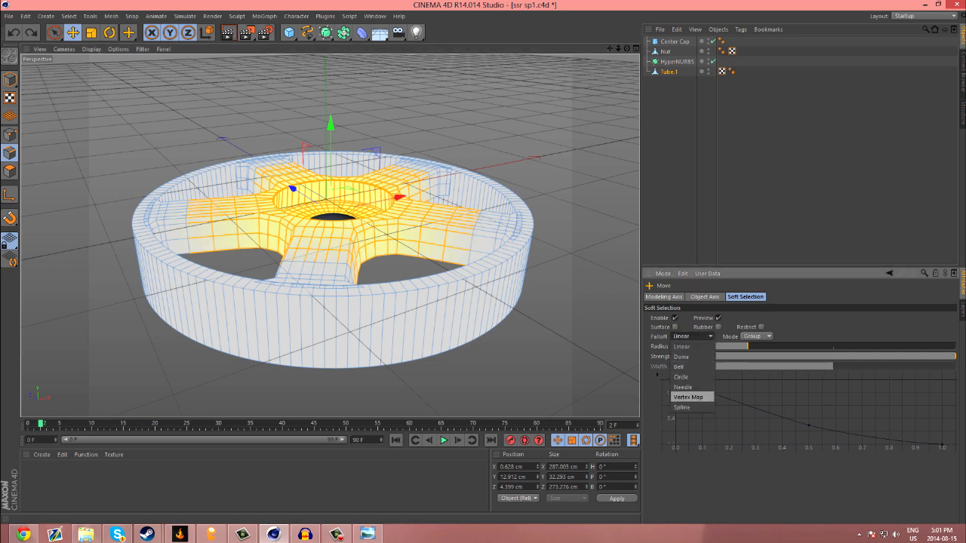
pyautogui.click(687, 397)
pyautogui.click(691, 337)
pyautogui.click(688, 387)
pyautogui.moveTo(330, 124)
pyautogui.mouseDown()
pyautogui.moveTo(330, 105)
pyautogui.moveTo(333, 128)
pyautogui.mouseUp()
pyautogui.hotkey('ctrl', 'z')
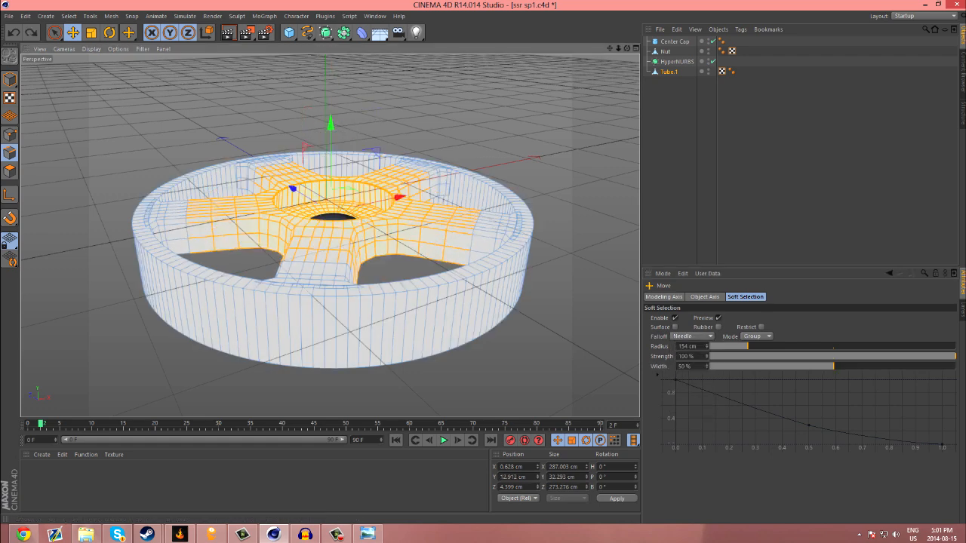
# - Try raising the hub and spokes to Y 43.638 cm with Dome falloff and a 165 cm radius, and undo the move
pyautogui.click(692, 335)
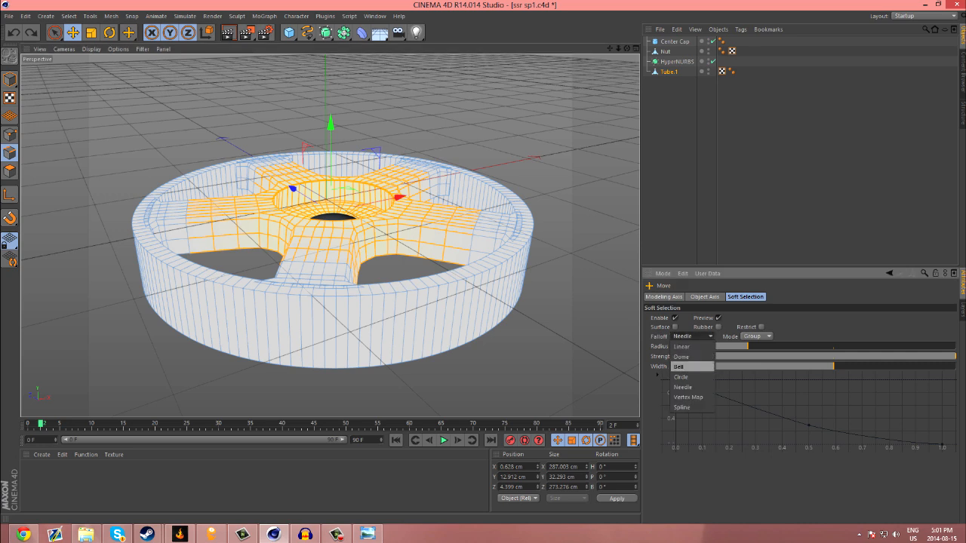
pyautogui.click(681, 356)
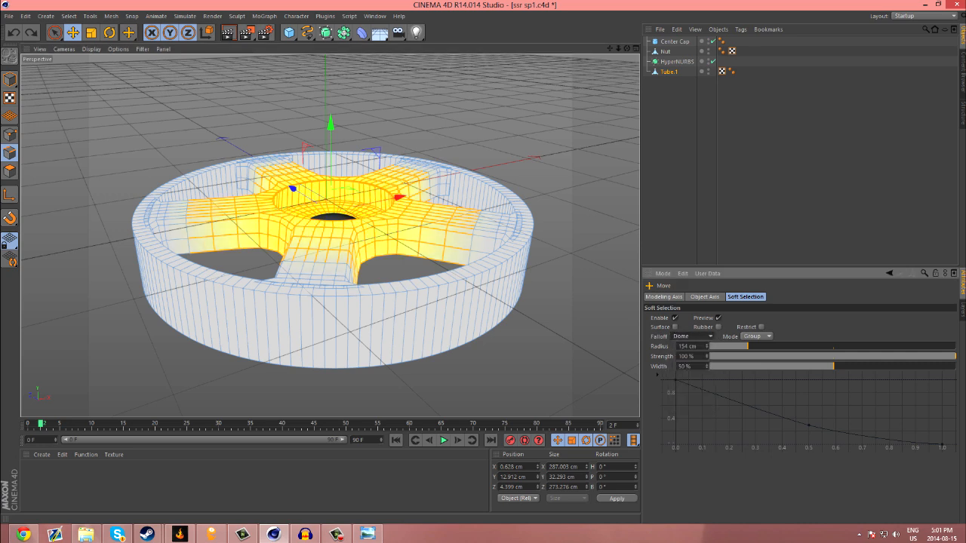
pyautogui.moveTo(747, 346); pyautogui.dragTo(750, 346)
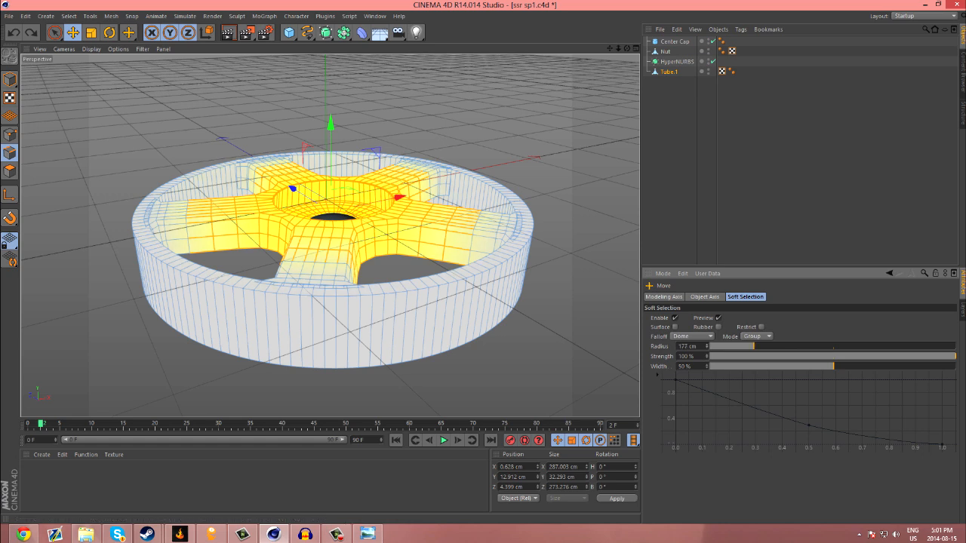
pyautogui.moveTo(330, 123); pyautogui.dragTo(331, 68)
pyautogui.moveTo(626, 49); pyautogui.dragTo(626, 98)
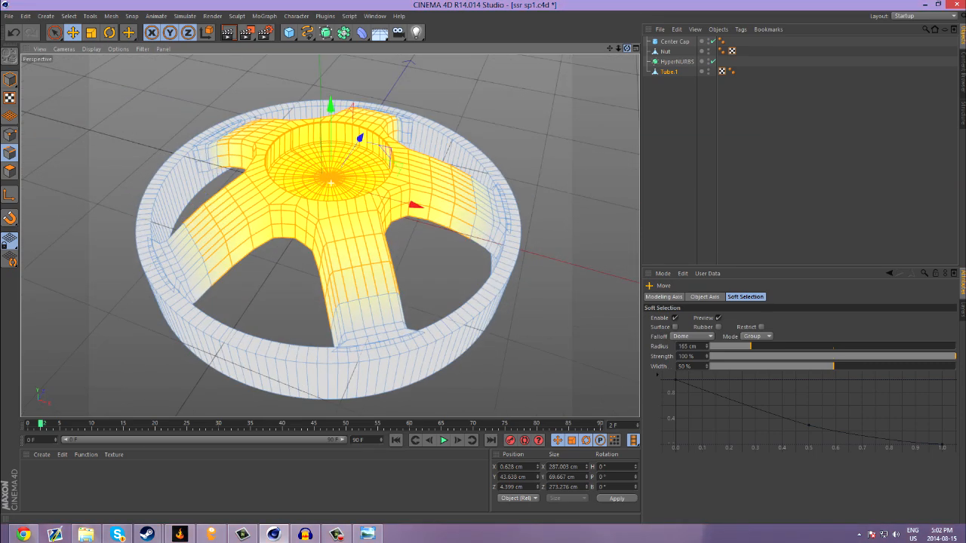
pyautogui.hotkey('ctrl', 'z')
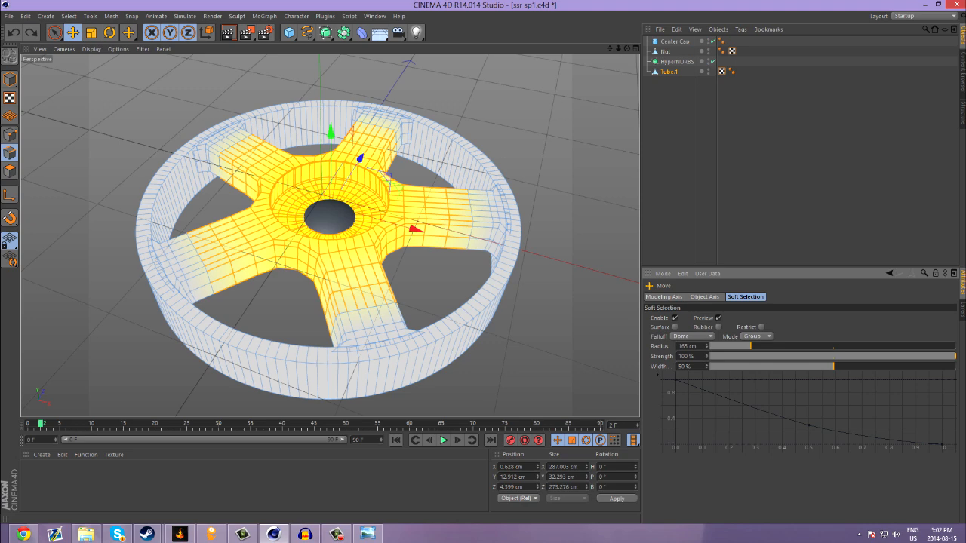
# - Turn off soft selection and raise the selected hub and inner spokes to Y 70.163 cm
pyautogui.click(674, 318)
pyautogui.moveTo(330, 135); pyautogui.dragTo(331, 79)
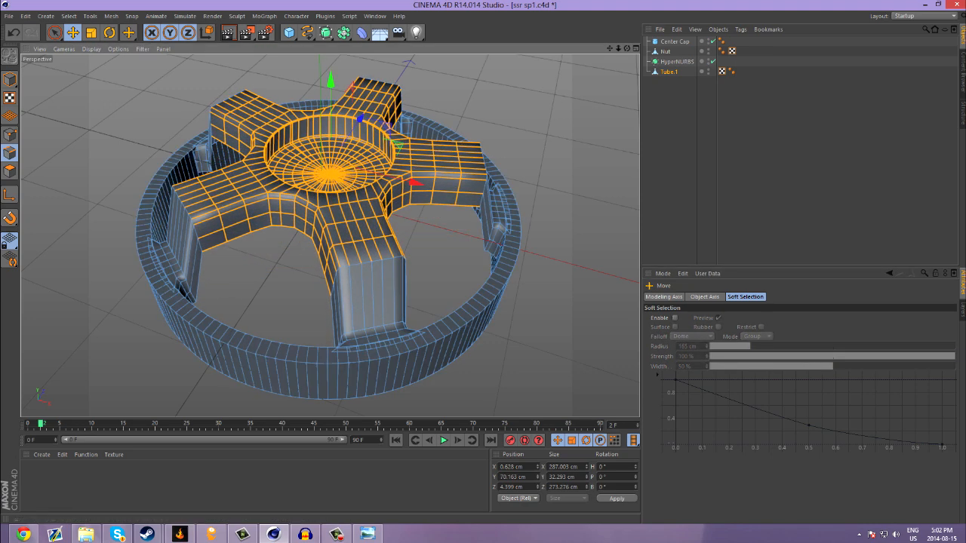
pyautogui.keyDown('alt'); pyautogui.moveTo(331, 161); pyautogui.dragTo(264, 101); pyautogui.keyUp('alt')
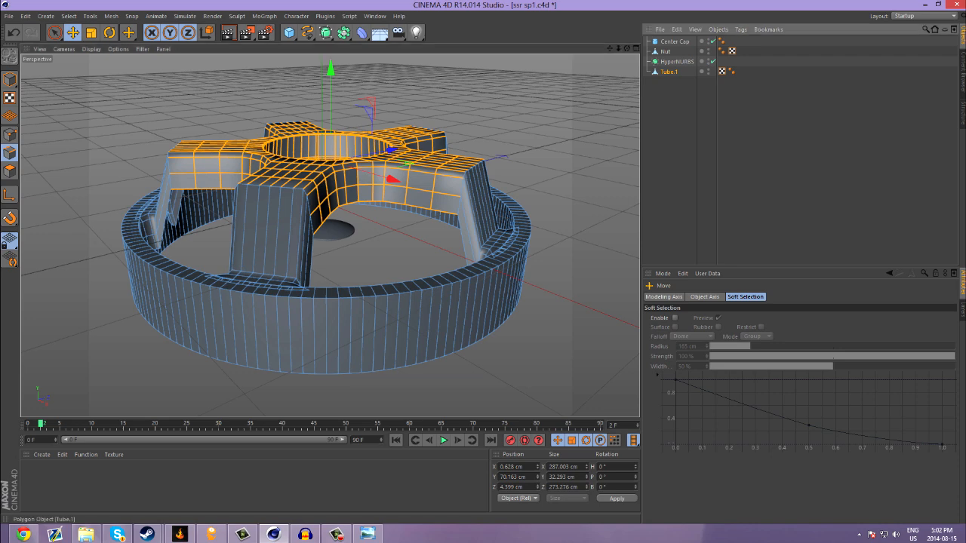
# - Smooth the raised wheel by nesting Tube.1 under HyperNURBS, and undo back to the flat, un-nested wheel
pyautogui.moveTo(668, 71); pyautogui.dragTo(676, 62)
pyautogui.click(676, 113)
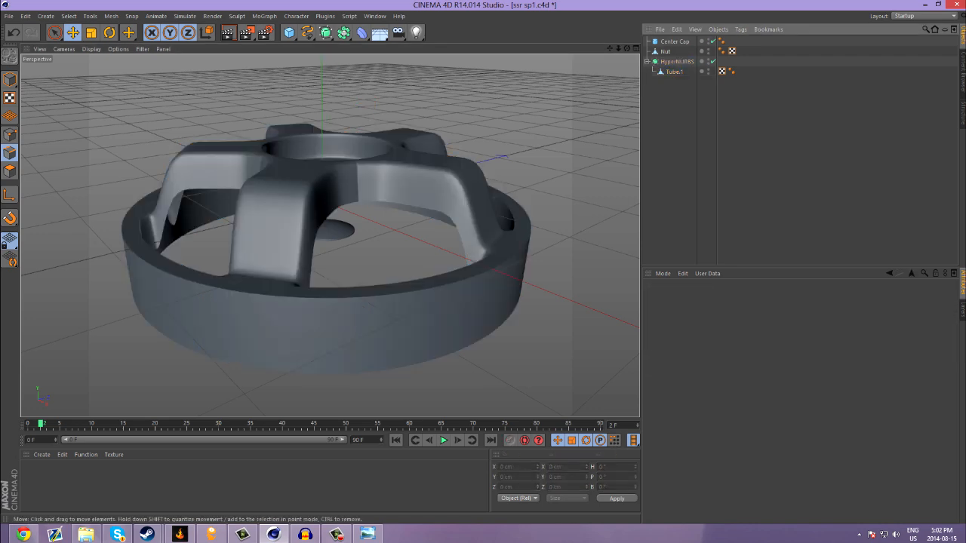
pyautogui.keyDown('alt'); pyautogui.moveTo(322, 201); pyautogui.dragTo(322, 207); pyautogui.keyUp('alt')
pyautogui.scroll(-6, 509, 210)
pyautogui.keyDown('alt'); pyautogui.moveTo(418, 201); pyautogui.dragTo(418, 200); pyautogui.keyUp('alt')
pyautogui.hotkey('ctrl', 'z')
pyautogui.hotkey('ctrl', 'z')
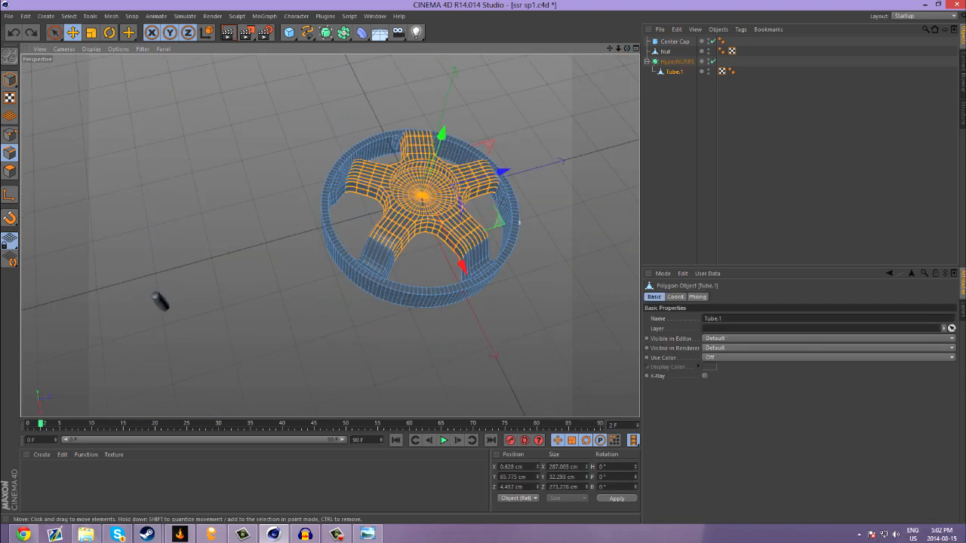
pyautogui.hotkey('ctrl', 'z')
# - Deselect the outermost selected edges on all five spokes in the Top view using Live Selection with radius 180
pyautogui.scroll(5, 517, 234)
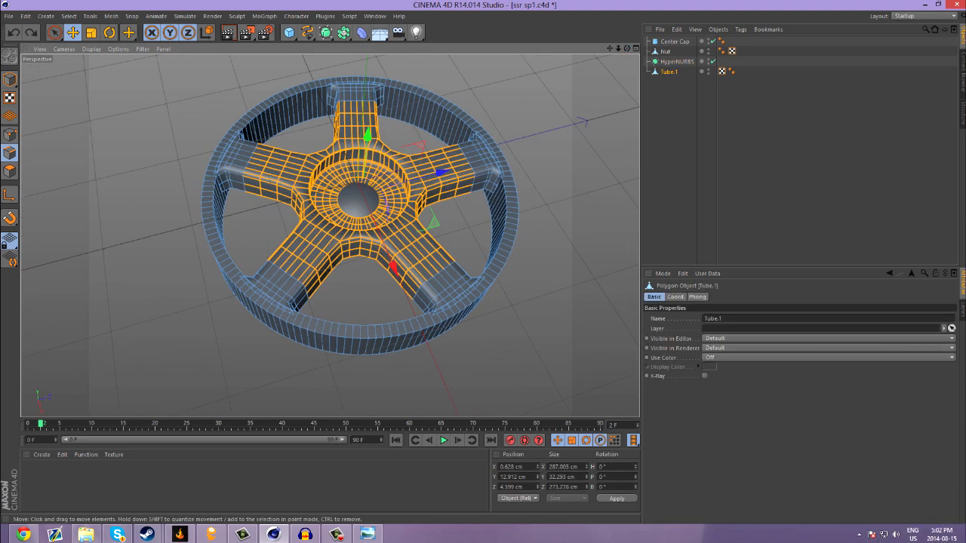
pyautogui.keyDown('alt'); pyautogui.moveTo(361, 194); pyautogui.dragTo(362, 194); pyautogui.keyUp('alt')
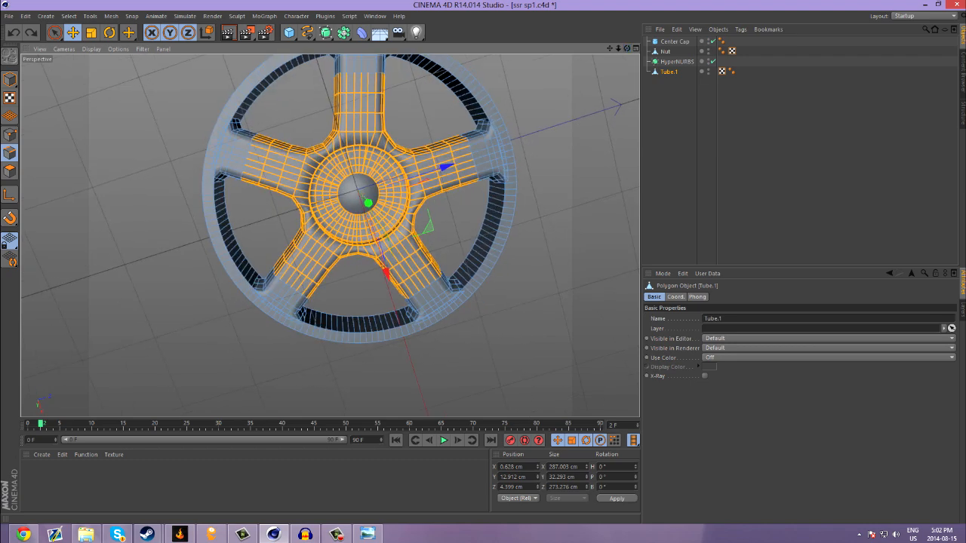
pyautogui.press('F5')
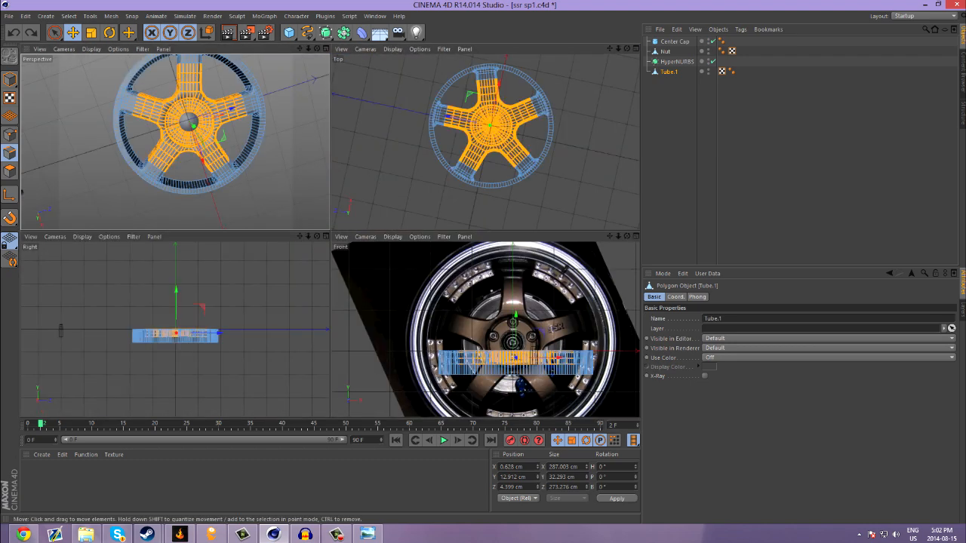
pyautogui.press('F2')
pyautogui.click(54, 33)
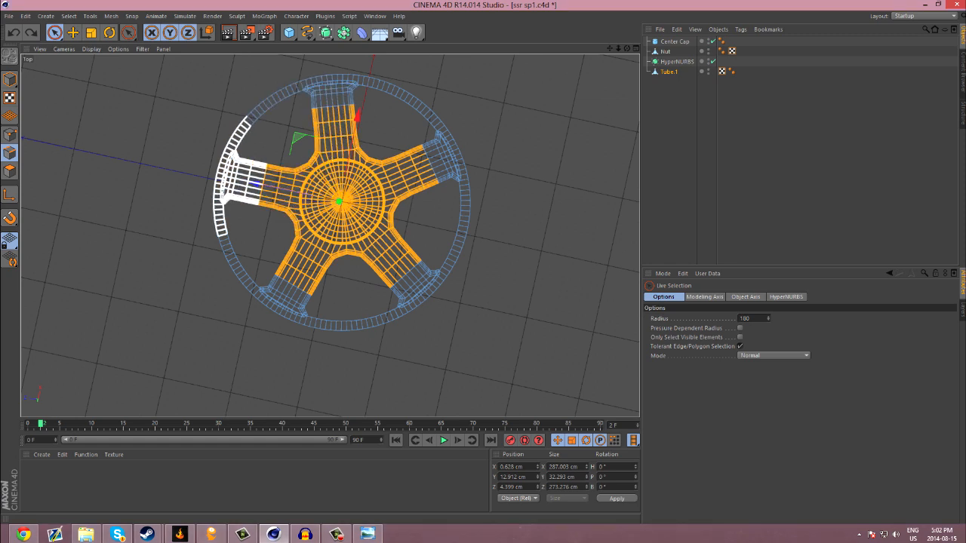
pyautogui.keyDown('ctrl'); pyautogui.click(197, 167); pyautogui.keyUp('ctrl')
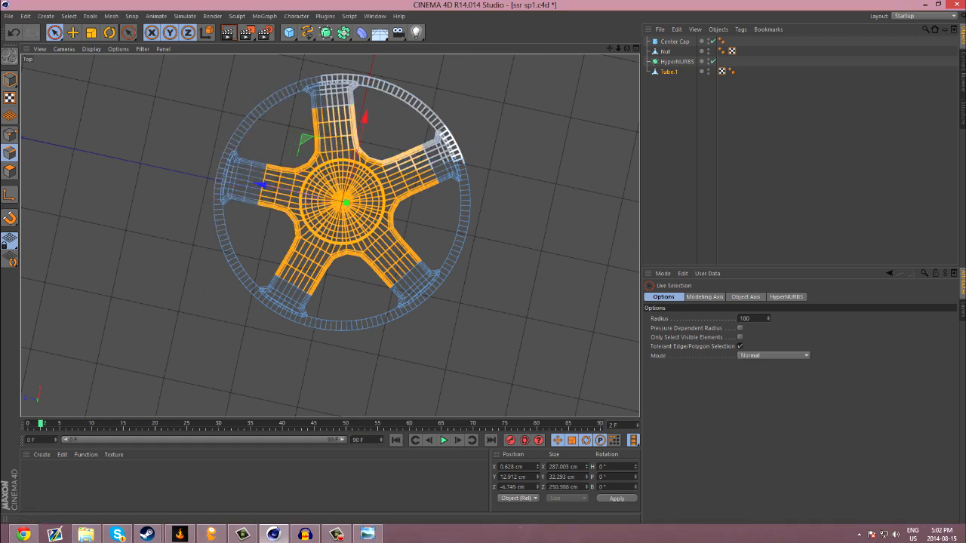
pyautogui.keyDown('ctrl'); pyautogui.click(445, 162); pyautogui.keyUp('ctrl')
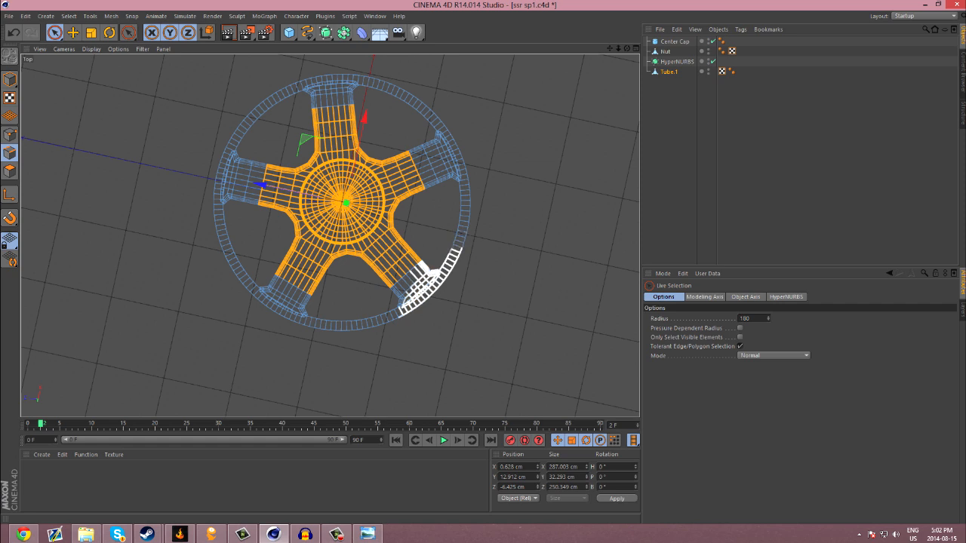
pyautogui.keyDown('ctrl'); pyautogui.click(423, 283); pyautogui.keyUp('ctrl')
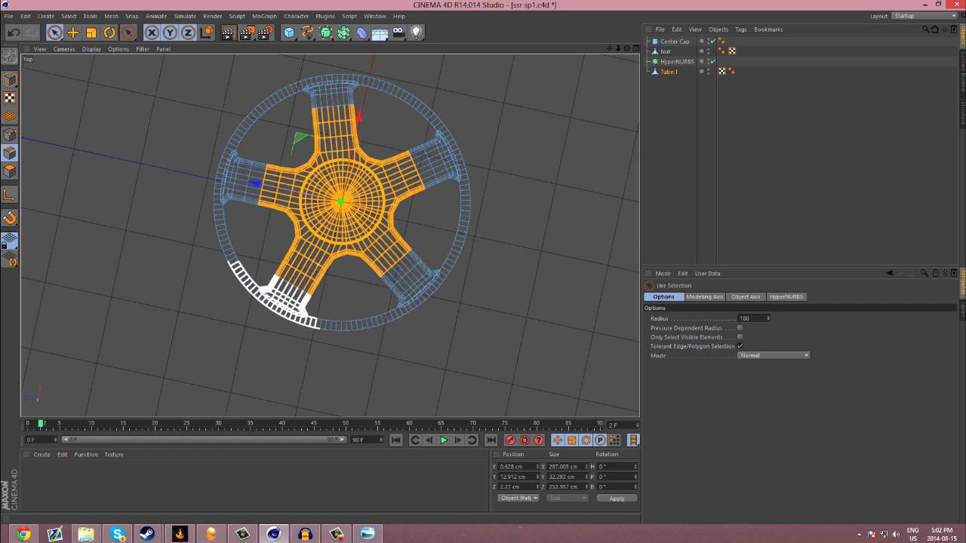
pyautogui.keyDown('ctrl'); pyautogui.click(276, 298); pyautogui.keyUp('ctrl')
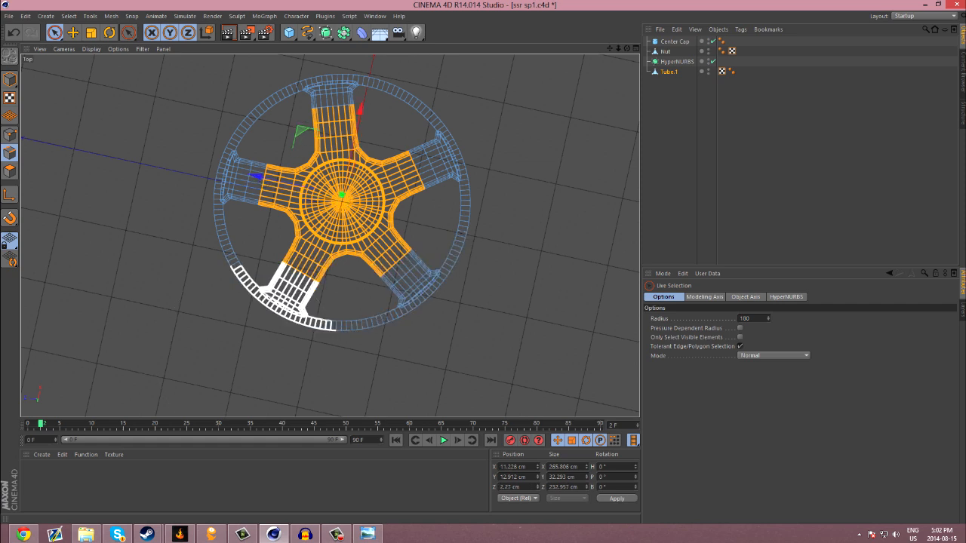
pyautogui.keyDown('alt'); pyautogui.moveTo(342, 194); pyautogui.dragTo(355, 300, button='middle'); pyautogui.keyUp('alt')
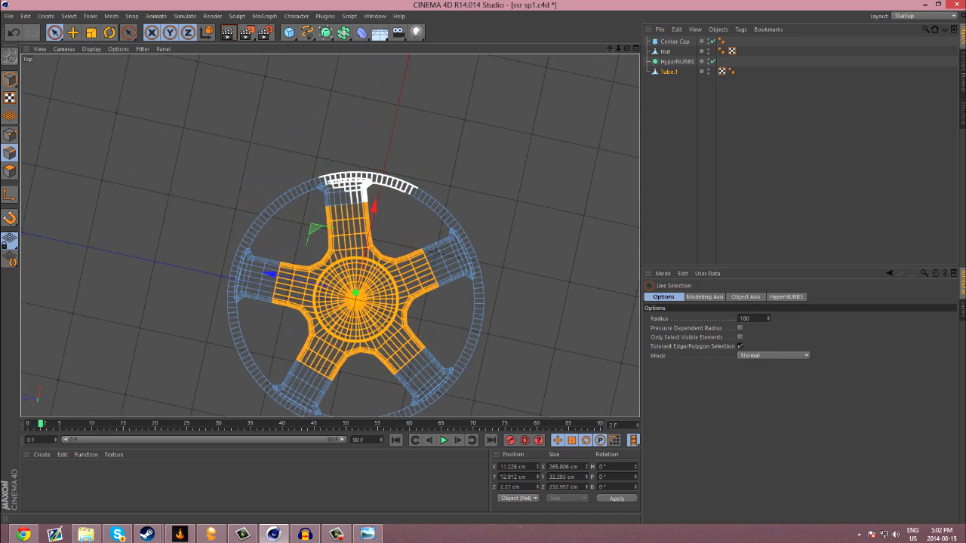
pyautogui.keyDown('ctrl'); pyautogui.click(349, 82); pyautogui.keyUp('ctrl')
# - Raise the reduced hub and spoke selection to Y 29.979 cm and nest Tube.1 under HyperNURBS
pyautogui.click(634, 49)
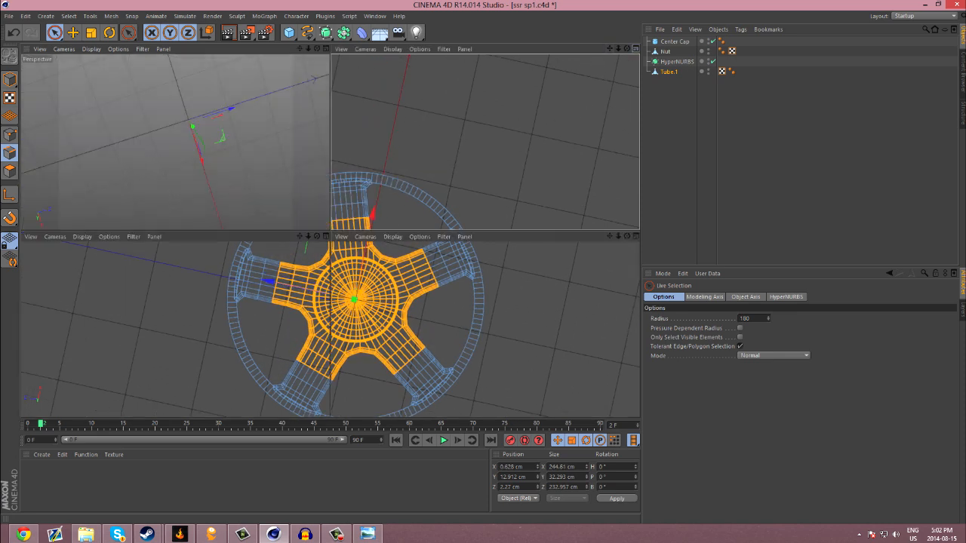
pyautogui.press('F1')
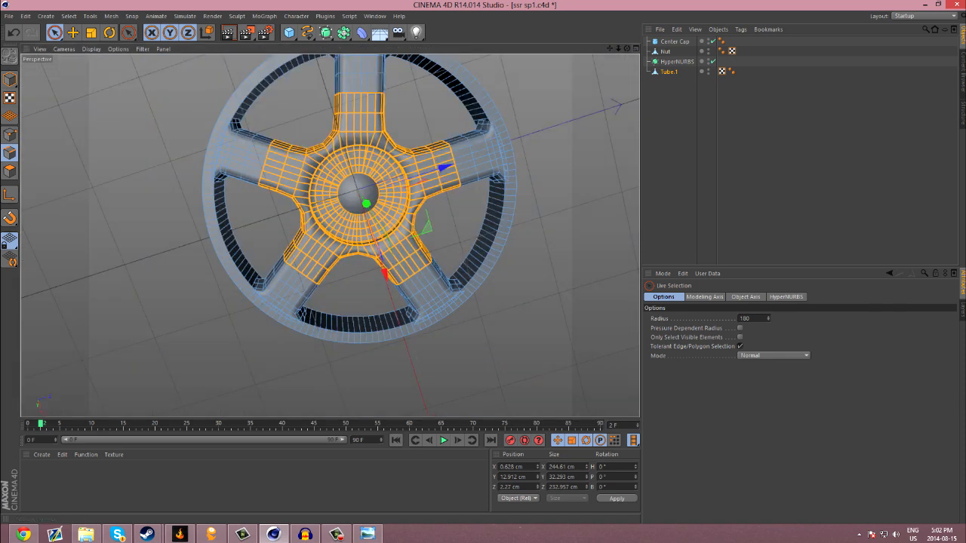
pyautogui.keyDown('alt'); pyautogui.moveTo(362, 194); pyautogui.dragTo(362, 89); pyautogui.keyUp('alt')
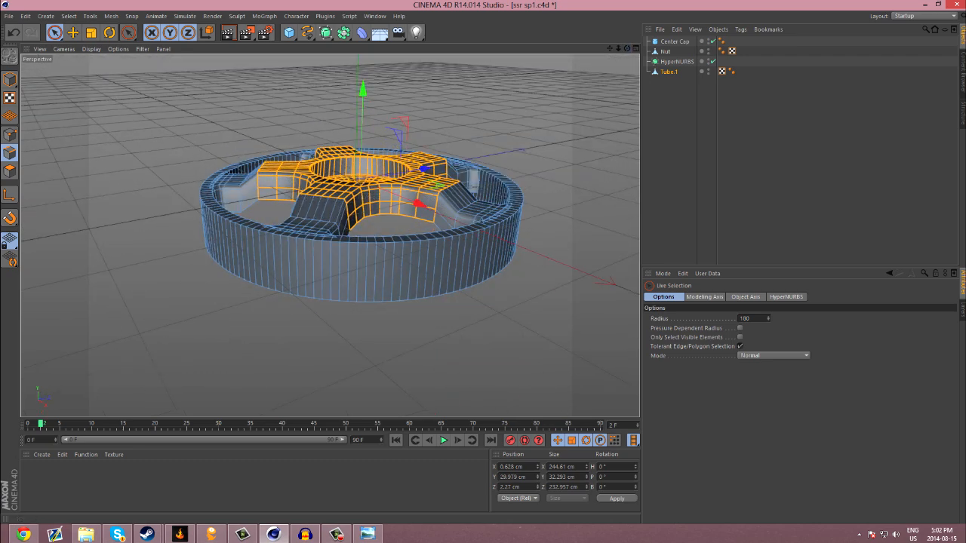
pyautogui.moveTo(669, 72); pyautogui.dragTo(674, 62)
pyautogui.click(679, 113)
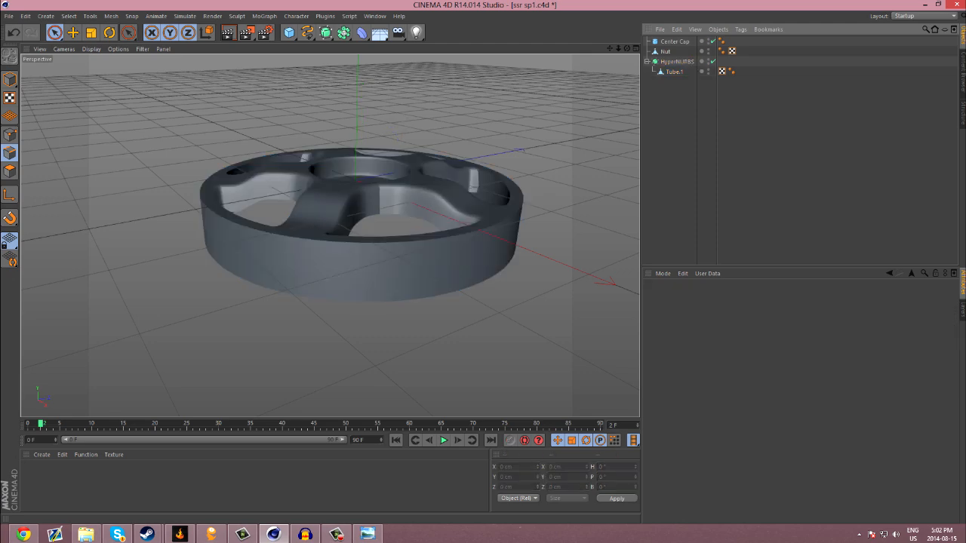
# - Inspect the smoothed wheel from above, and undo the nesting and the raising of the hub and spokes
pyautogui.keyDown('alt'); pyautogui.moveTo(355, 181); pyautogui.dragTo(385, 160); pyautogui.keyUp('alt')
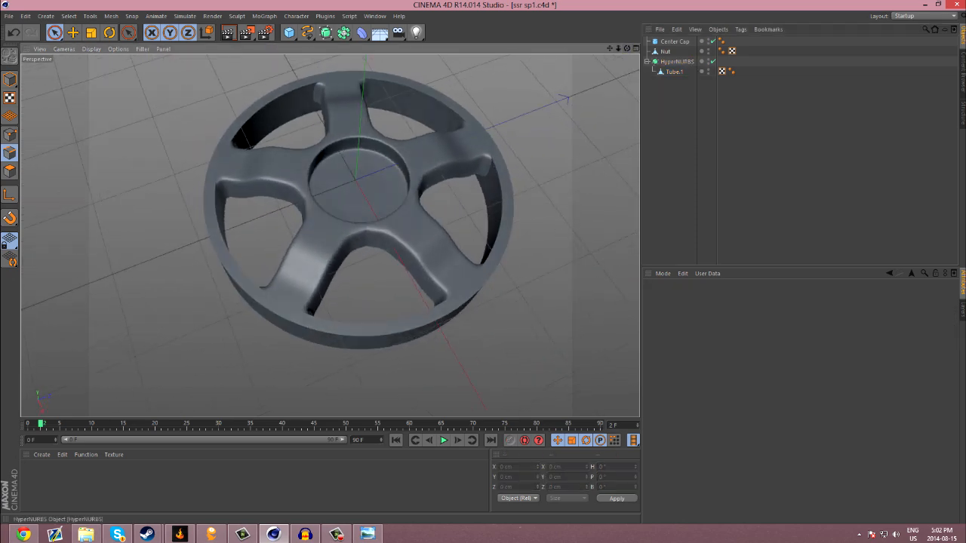
pyautogui.click(674, 72)
pyautogui.hotkey('ctrl', 'z')
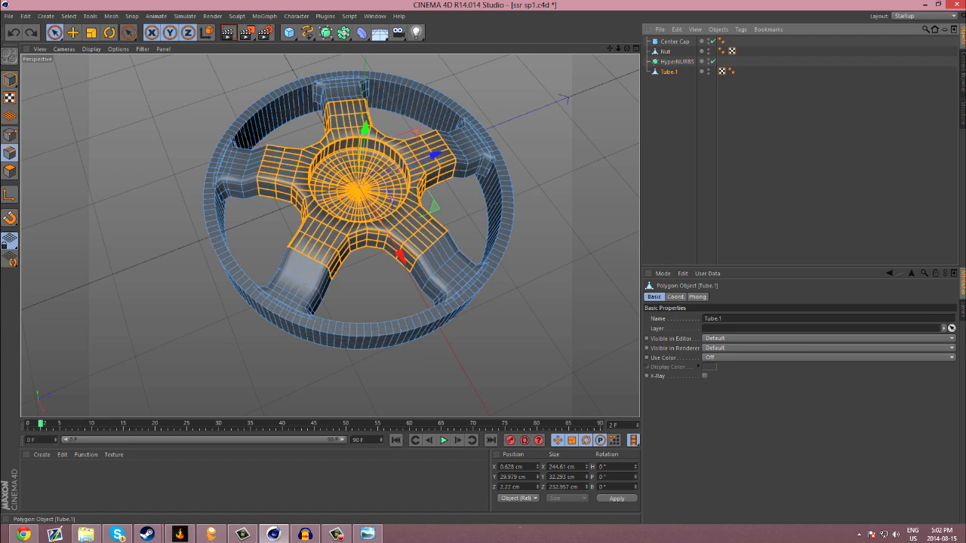
pyautogui.keyDown('alt'); pyautogui.moveTo(360, 184); pyautogui.dragTo(360, 226); pyautogui.keyUp('alt')
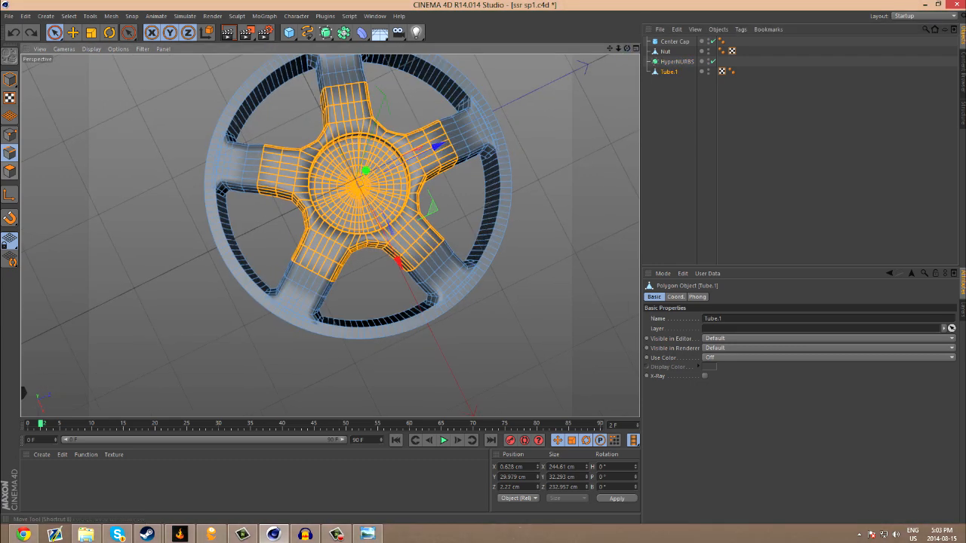
pyautogui.click(589, 288)
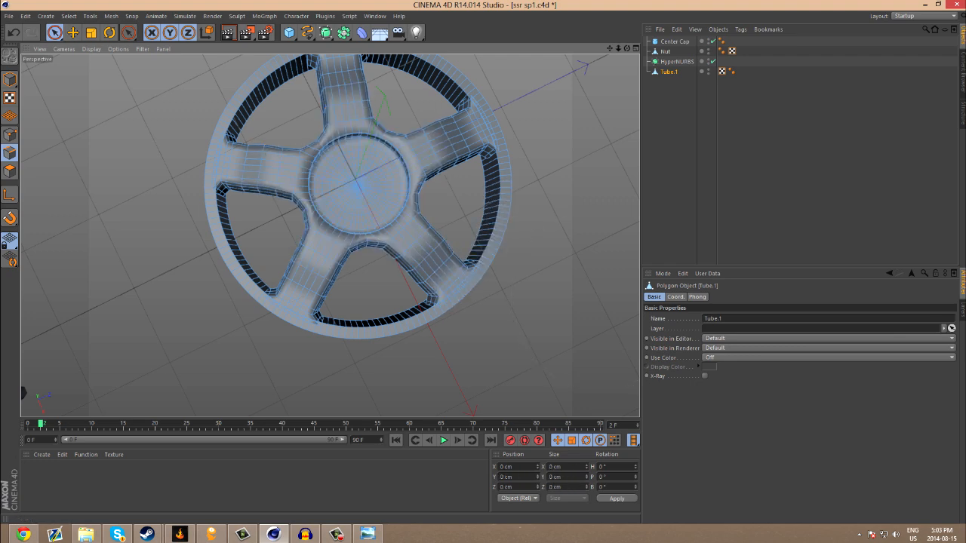
pyautogui.hotkey('ctrl', 'z')
pyautogui.hotkey('ctrl', 'z')
pyautogui.hotkey('ctrl', 'z')
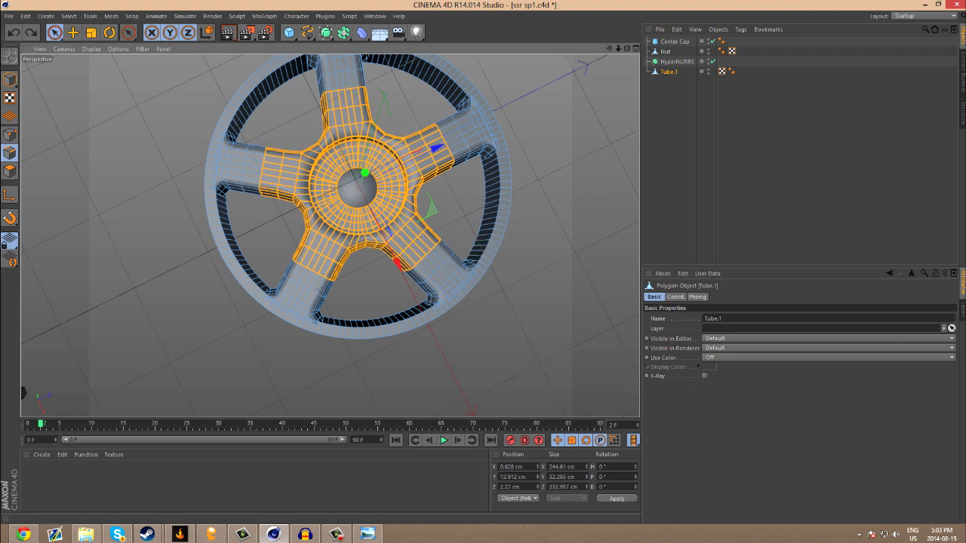
# - Set the Live Selection radius to 25
pyautogui.click(54, 33)
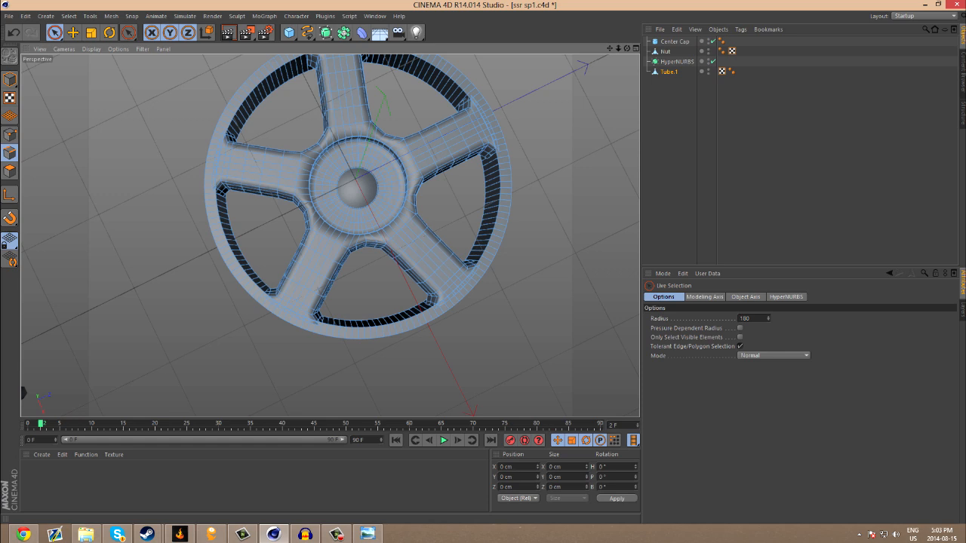
pyautogui.moveTo(751, 318); pyautogui.dragTo(738, 318)
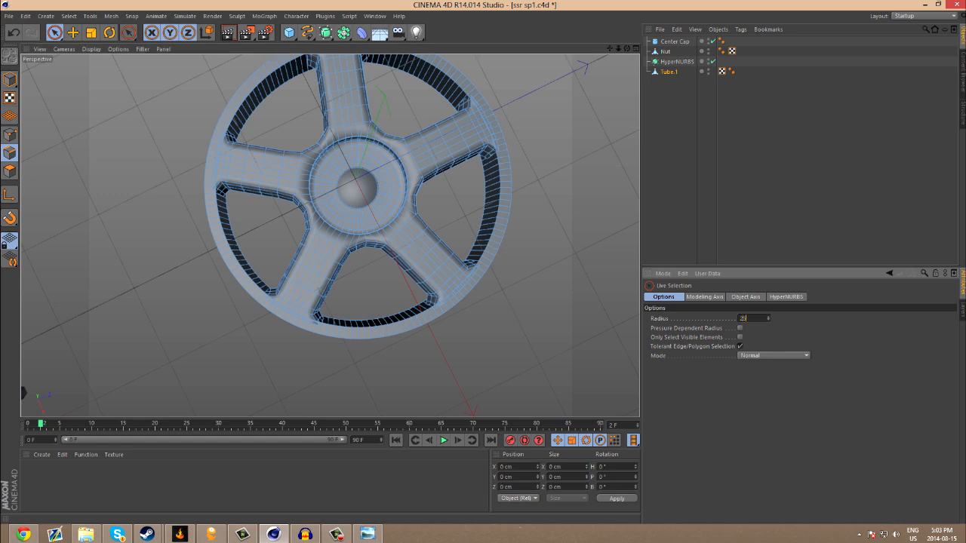
pyautogui.press('Return')
# - Select one line of edges running crosswise over each of the two nearest spokes with Live Selection, removing stray edges
pyautogui.moveTo(409, 269)
pyautogui.mouseDown()
pyautogui.moveTo(443, 240)
pyautogui.moveTo(439, 214)
pyautogui.mouseUp()
pyautogui.moveTo(508, 221); pyautogui.dragTo(495, 227)
pyautogui.hotkey('ctrl', 'z')
pyautogui.keyDown('ctrl'); pyautogui.moveTo(440, 271); pyautogui.dragTo(408, 295); pyautogui.keyUp('ctrl')
pyautogui.moveTo(326, 280)
pyautogui.keyDown('shift'); pyautogui.mouseDown()
pyautogui.moveTo(293, 261)
pyautogui.moveTo(277, 270)
pyautogui.mouseUp(); pyautogui.keyUp('shift')
pyautogui.keyDown('ctrl'); pyautogui.moveTo(300, 240); pyautogui.dragTo(348, 264); pyautogui.keyUp('ctrl')
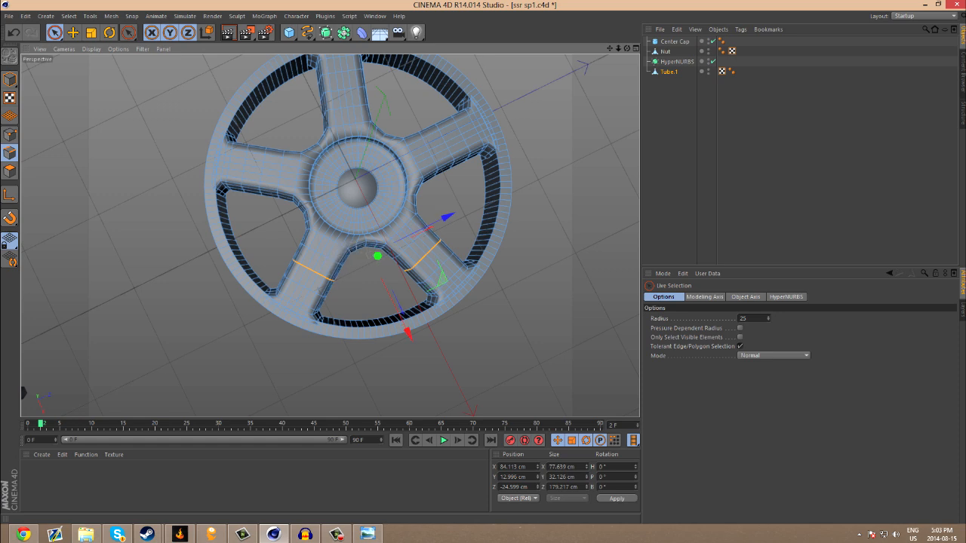
# - Add the matching crosswise edge lines on the remaining three spokes to the selection and deselect stray edges
pyautogui.keyDown('shift'); pyautogui.moveTo(251, 210); pyautogui.dragTo(268, 124); pyautogui.keyUp('shift')
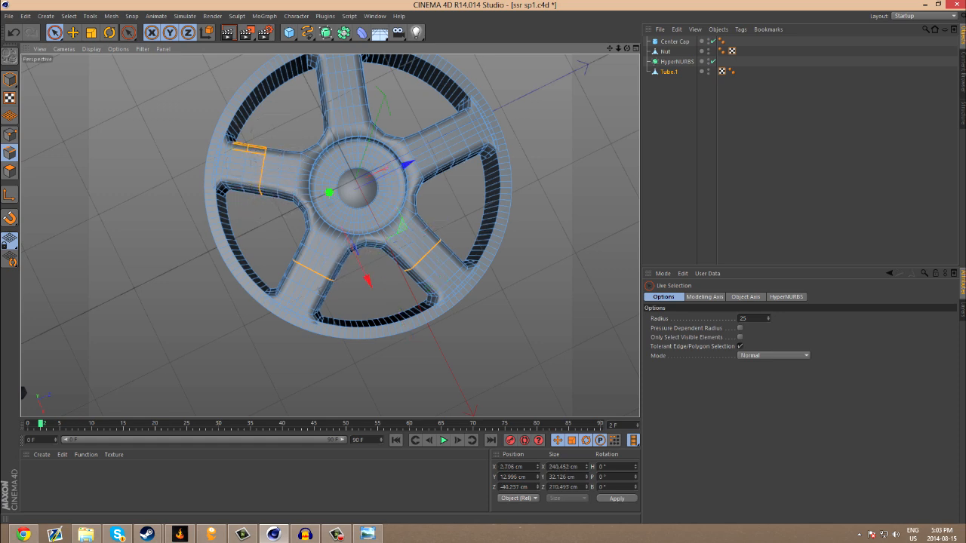
pyautogui.keyDown('ctrl'); pyautogui.moveTo(247, 133); pyautogui.dragTo(238, 122); pyautogui.keyUp('ctrl')
pyautogui.keyDown('alt'); pyautogui.moveTo(239, 122); pyautogui.dragTo(196, 225, button='middle'); pyautogui.keyUp('alt')
pyautogui.moveTo(398, 270)
pyautogui.keyDown('shift'); pyautogui.mouseDown()
pyautogui.moveTo(400, 220)
pyautogui.moveTo(433, 258)
pyautogui.moveTo(362, 216)
pyautogui.moveTo(437, 273)
pyautogui.moveTo(431, 258)
pyautogui.mouseUp(); pyautogui.keyUp('shift')
pyautogui.moveTo(322, 301)
pyautogui.keyDown('alt'); pyautogui.mouseDown()
pyautogui.moveTo(322, 128)
pyautogui.moveTo(322, 301)
pyautogui.mouseUp(); pyautogui.keyUp('alt')
pyautogui.keyDown('shift'); pyautogui.moveTo(362, 198); pyautogui.dragTo(305, 194); pyautogui.keyUp('shift')
pyautogui.keyDown('ctrl'); pyautogui.click(363, 189); pyautogui.keyUp('ctrl')
pyautogui.scroll(-4, 298, 277)
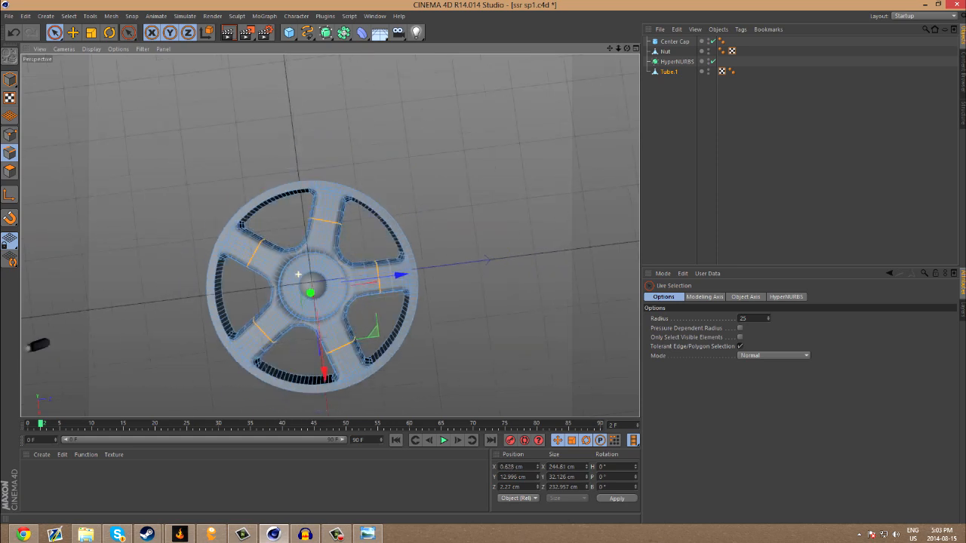
# - Raise the five crosswise spoke edge lines to Y 34.754 cm using Move with soft selection at radius 62 cm
pyautogui.press('F5')
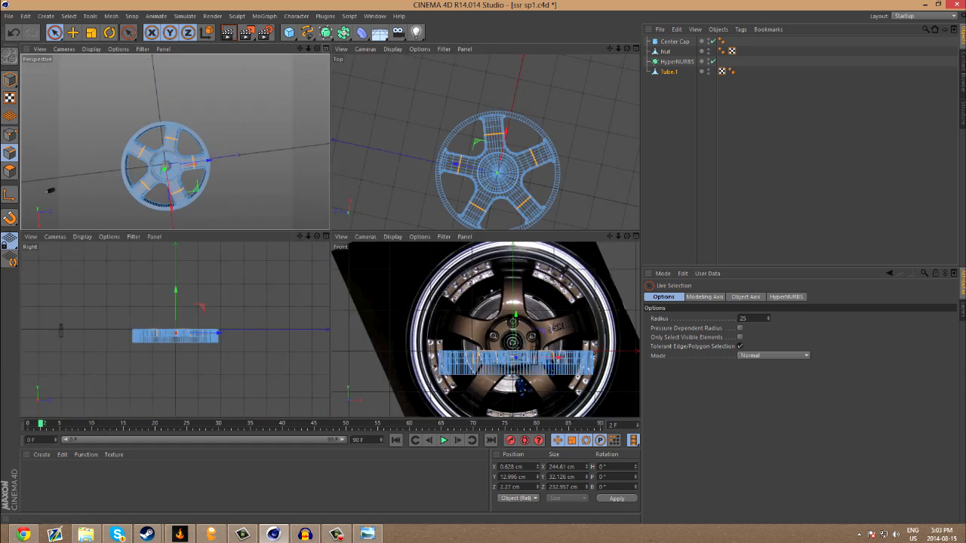
pyautogui.press('F1')
pyautogui.keyDown('alt'); pyautogui.moveTo(310, 287); pyautogui.dragTo(304, 189); pyautogui.keyUp('alt')
pyautogui.keyDown('alt'); pyautogui.moveTo(342, 260); pyautogui.dragTo(408, 260, button='right'); pyautogui.keyUp('alt')
pyautogui.scroll(2, 342, 260)
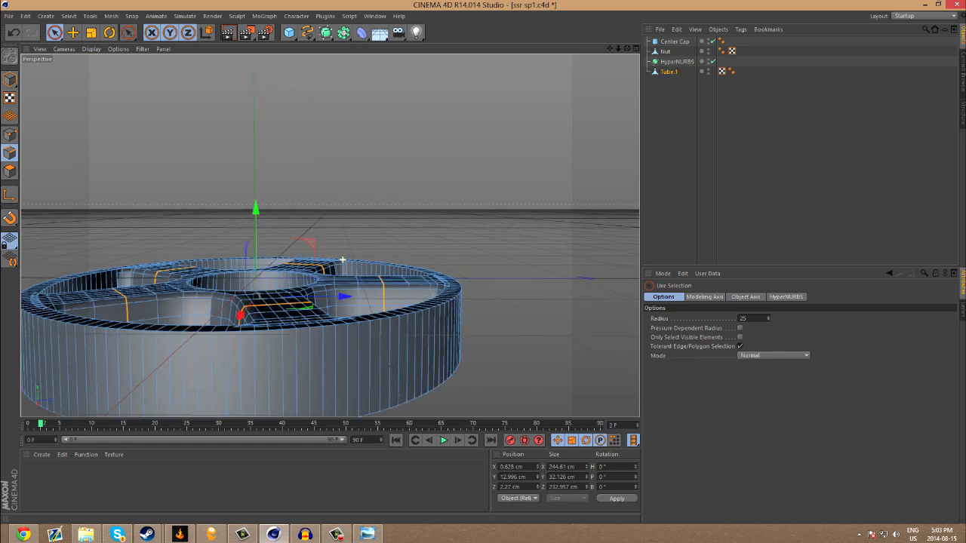
pyautogui.rightClick(505, 220)
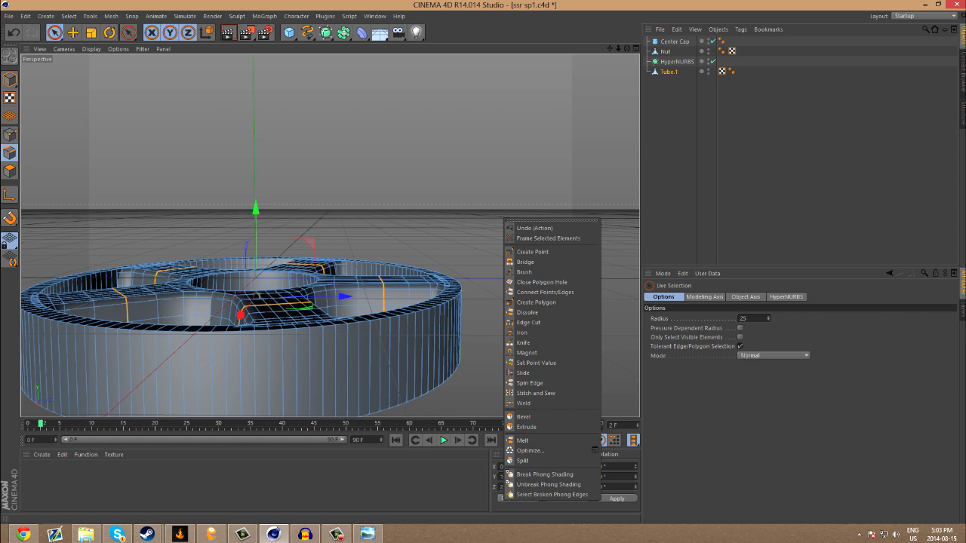
pyautogui.press('Escape')
pyautogui.click(73, 33)
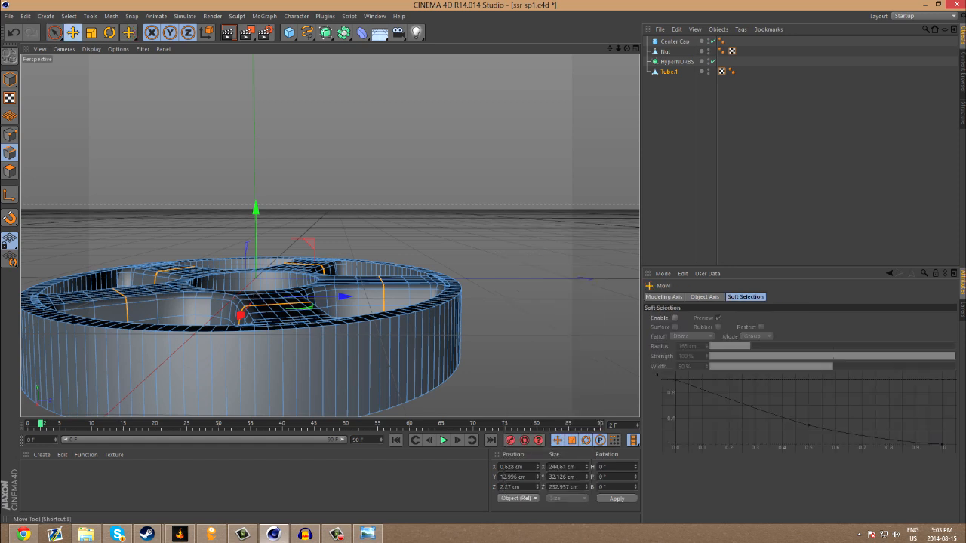
pyautogui.click(675, 317)
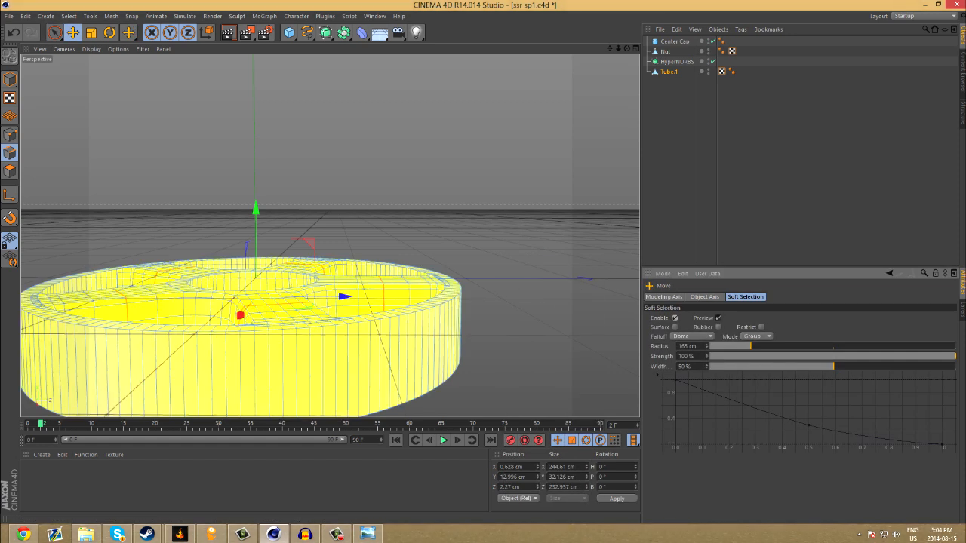
pyautogui.moveTo(626, 49); pyautogui.dragTo(626, 113)
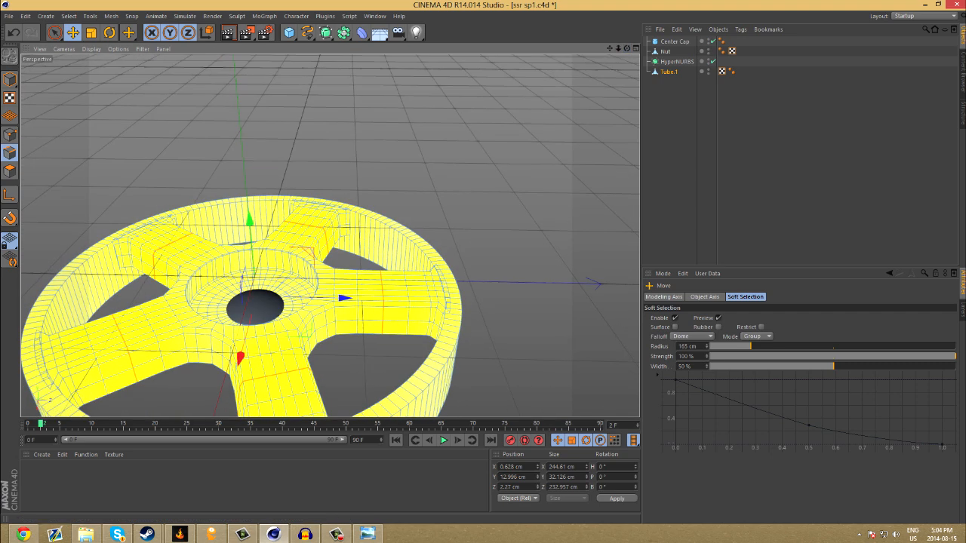
pyautogui.moveTo(750, 346); pyautogui.dragTo(729, 346)
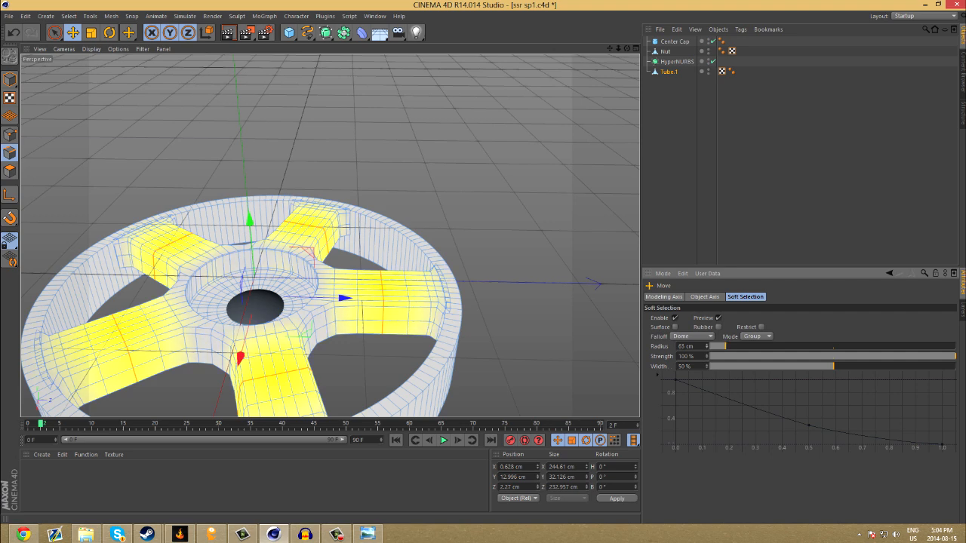
pyautogui.moveTo(249, 220); pyautogui.dragTo(248, 197)
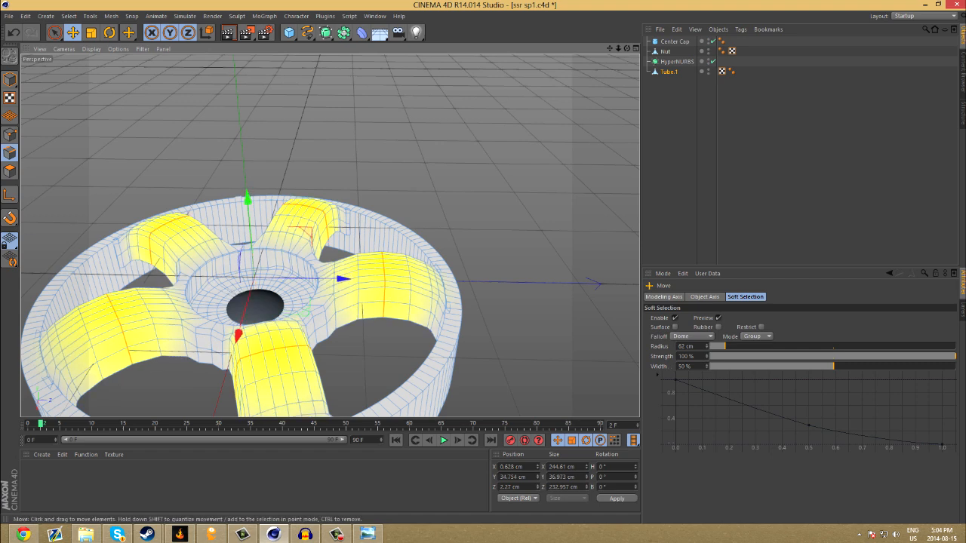
# - Nest Tube.1 under HyperNURBS and inspect the smoothed, bulged spokes from the side and above
pyautogui.scroll(-2, 246, 197)
pyautogui.keyDown('alt'); pyautogui.moveTo(286, 319); pyautogui.dragTo(158, 256); pyautogui.keyUp('alt')
pyautogui.moveTo(626, 49); pyautogui.dragTo(596, 62)
pyautogui.click(668, 72)
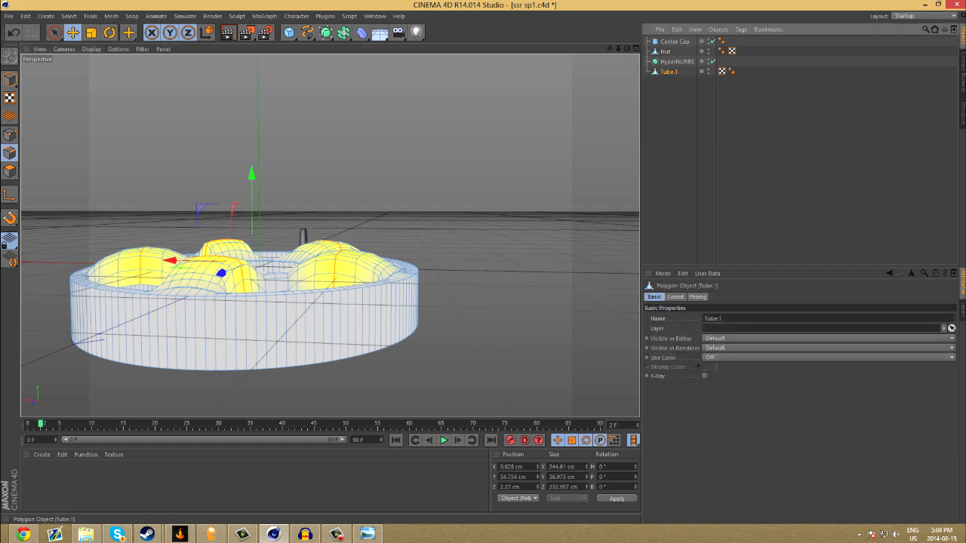
pyautogui.moveTo(668, 72); pyautogui.dragTo(626, 114)
pyautogui.click(677, 113)
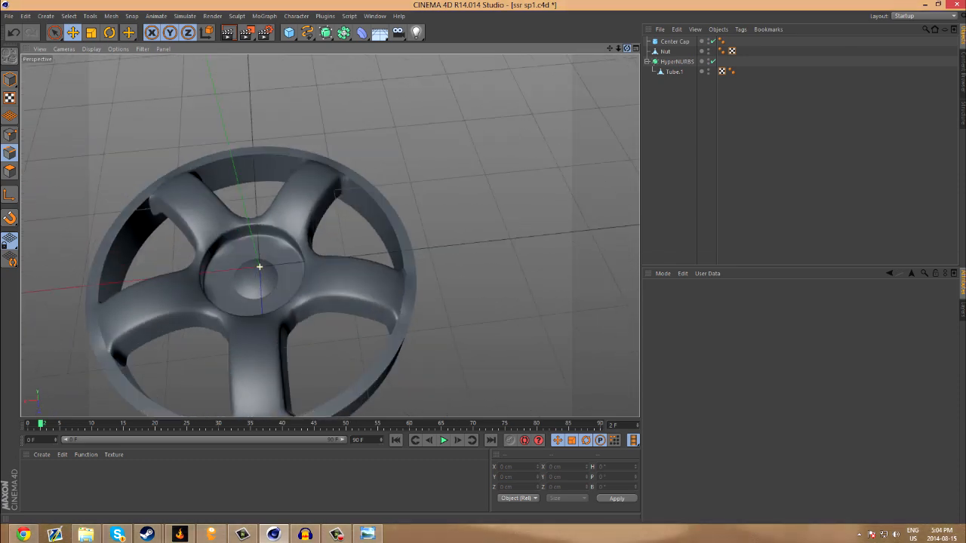
# - Undo the nesting, the soft raise, the crosswise edge selection and part of the earlier spoke edge deselection
pyautogui.hotkey('ctrl', 'z')
pyautogui.hotkey('ctrl', 'z')
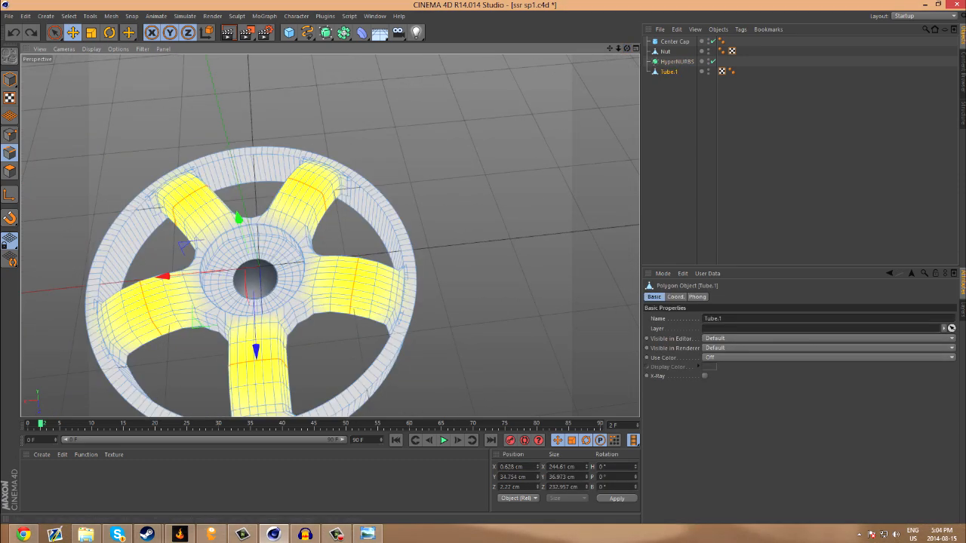
pyautogui.hotkey('ctrl', 'z')
pyautogui.hotkey('ctrl', 'z')
pyautogui.hotkey('ctrl', 'z')
pyautogui.hotkey('ctrl', 'z')
pyautogui.hotkey('ctrl', 'z')
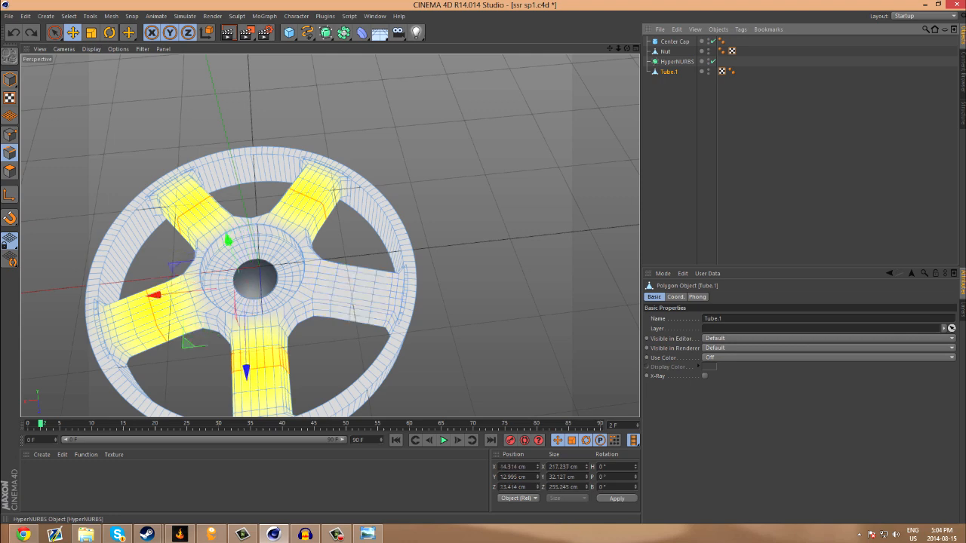
pyautogui.hotkey('ctrl', 'z')
pyautogui.hotkey('ctrl', 'z')
pyautogui.hotkey('ctrl', 'z')
pyautogui.hotkey('ctrl', 'z')
pyautogui.hotkey('ctrl', 'z')
pyautogui.hotkey('ctrl', 'z')
pyautogui.hotkey('ctrl', 'z')
pyautogui.hotkey('ctrl', 'z')
pyautogui.hotkey('ctrl', 'z')
# - Add the missing outer edges of the five spokes to the hub and spoke selection in the Top view with Live Selection
pyautogui.middleClick(370, 105)
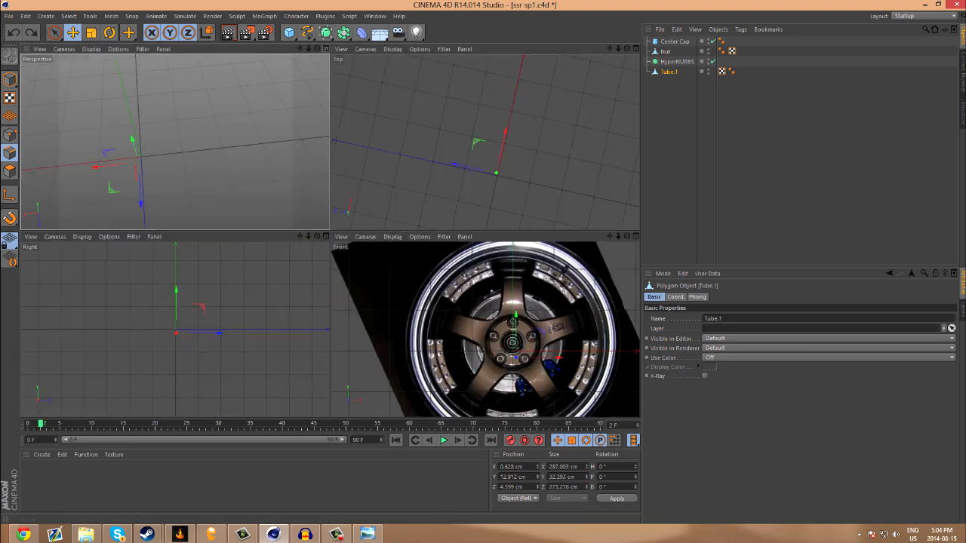
pyautogui.middleClick(370, 76)
pyautogui.click(54, 32)
pyautogui.keyDown('shift'); pyautogui.click(334, 206); pyautogui.keyUp('shift')
pyautogui.keyDown('shift'); pyautogui.click(376, 212); pyautogui.keyUp('shift')
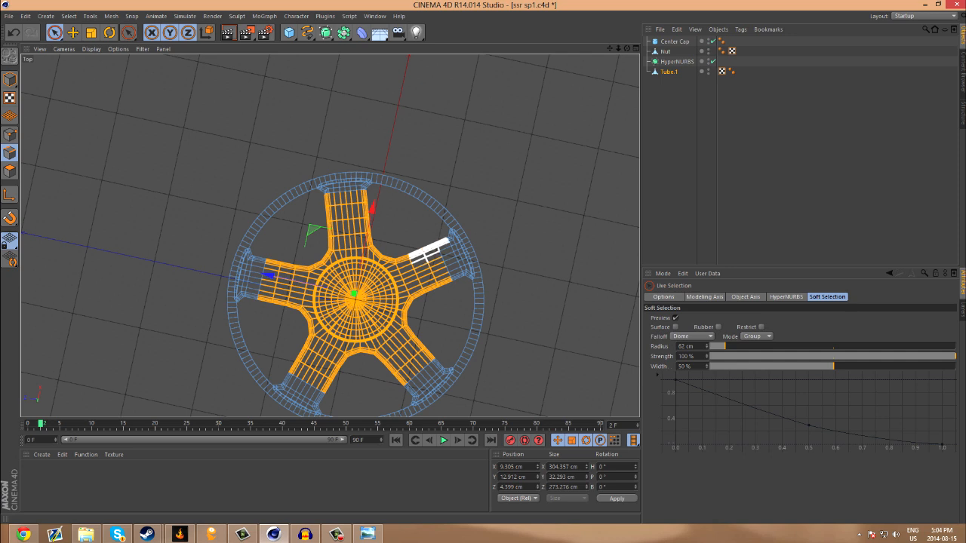
pyautogui.keyDown('shift'); pyautogui.click(434, 249); pyautogui.keyUp('shift')
pyautogui.keyDown('shift'); pyautogui.click(428, 352); pyautogui.keyUp('shift')
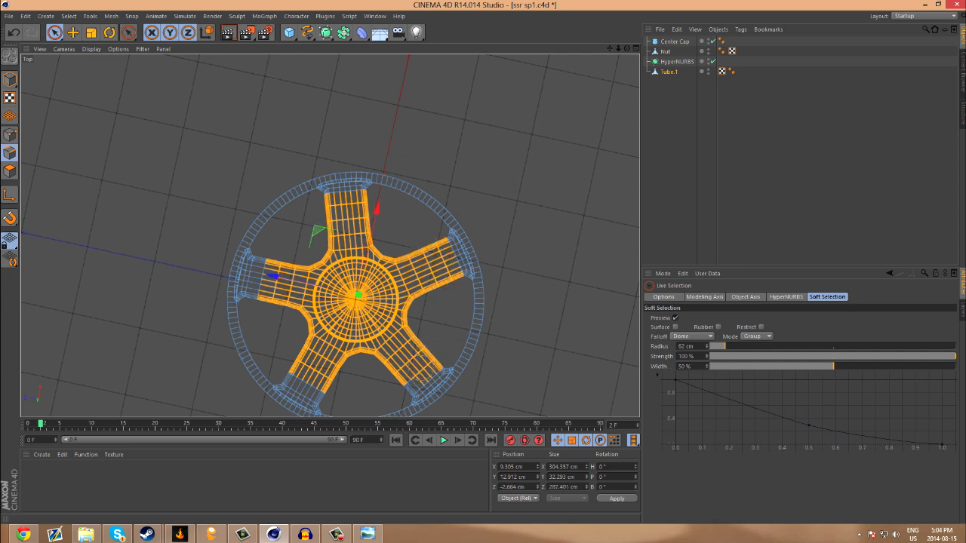
pyautogui.keyDown('shift'); pyautogui.click(291, 368); pyautogui.keyUp('shift')
pyautogui.keyDown('shift'); pyautogui.click(271, 261); pyautogui.keyUp('shift')
# - Raise the extended hub and spoke selection to Y 31.594 cm in the Perspective view with soft selection off
pyautogui.click(635, 48)
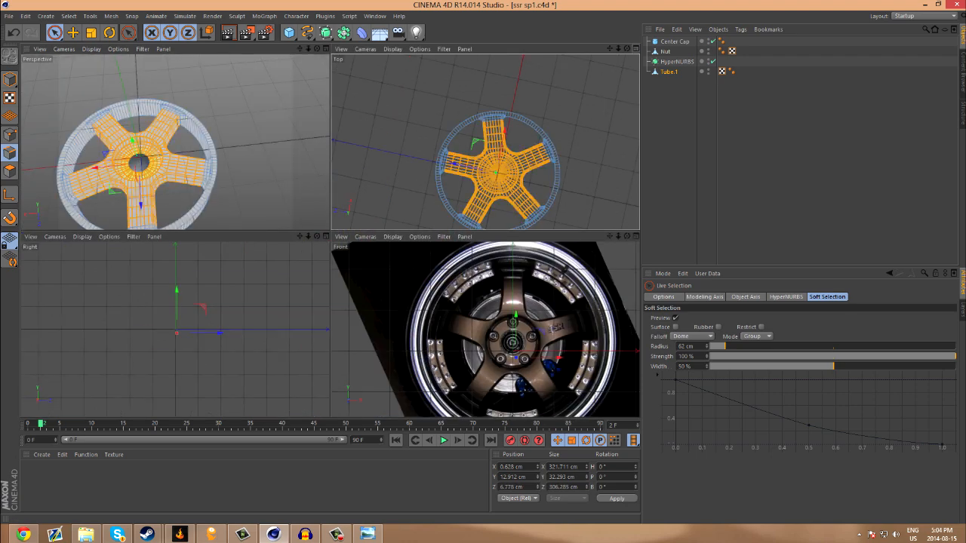
pyautogui.click(326, 49)
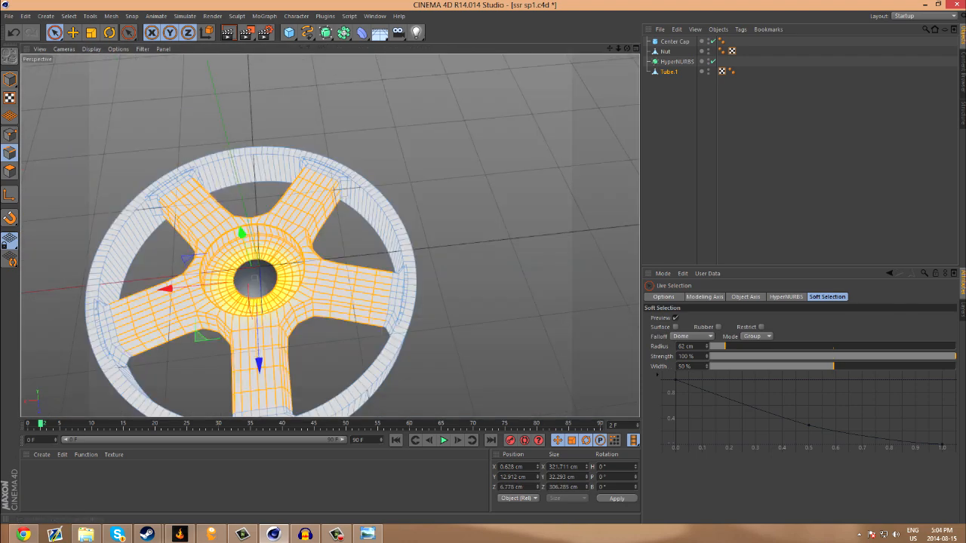
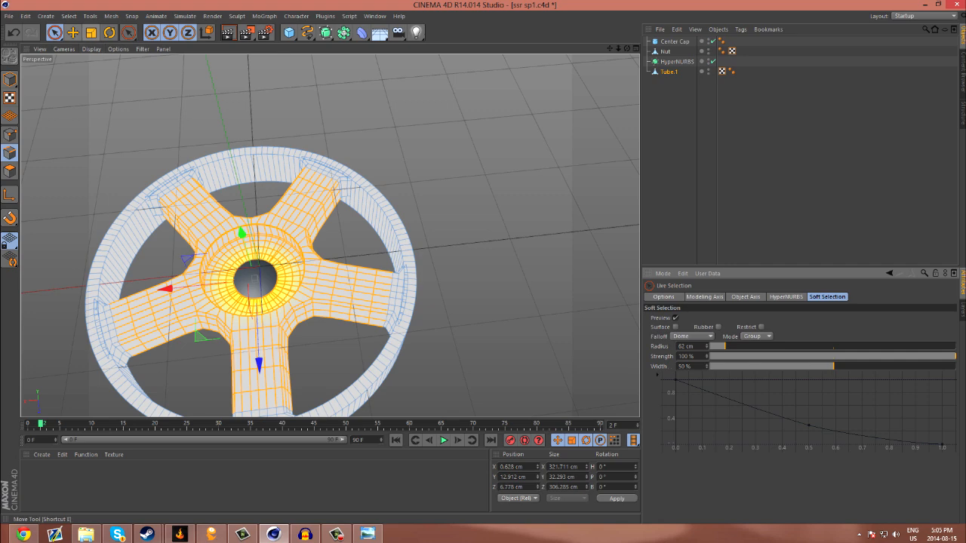
pyautogui.click(73, 33)
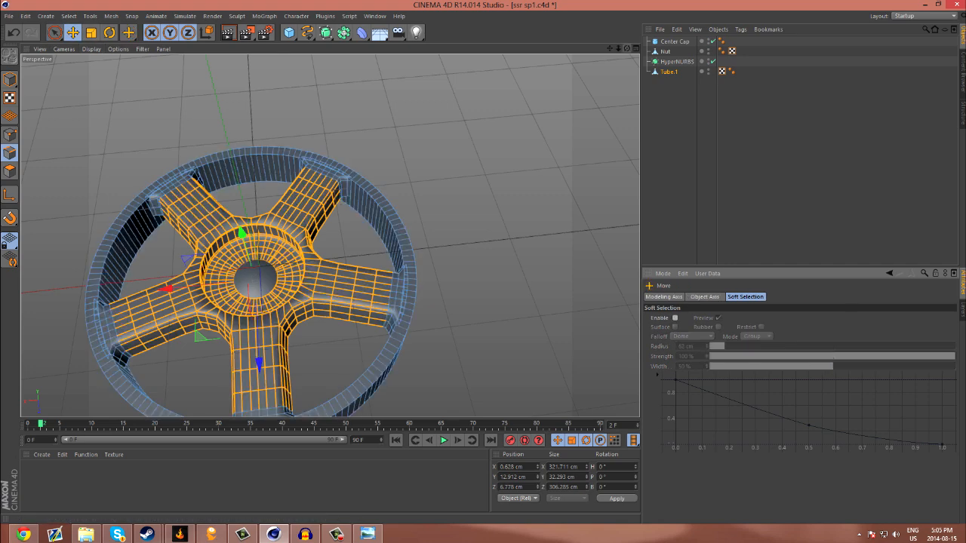
pyautogui.moveTo(626, 48); pyautogui.dragTo(626, 3)
pyautogui.moveTo(250, 193); pyautogui.dragTo(250, 180)
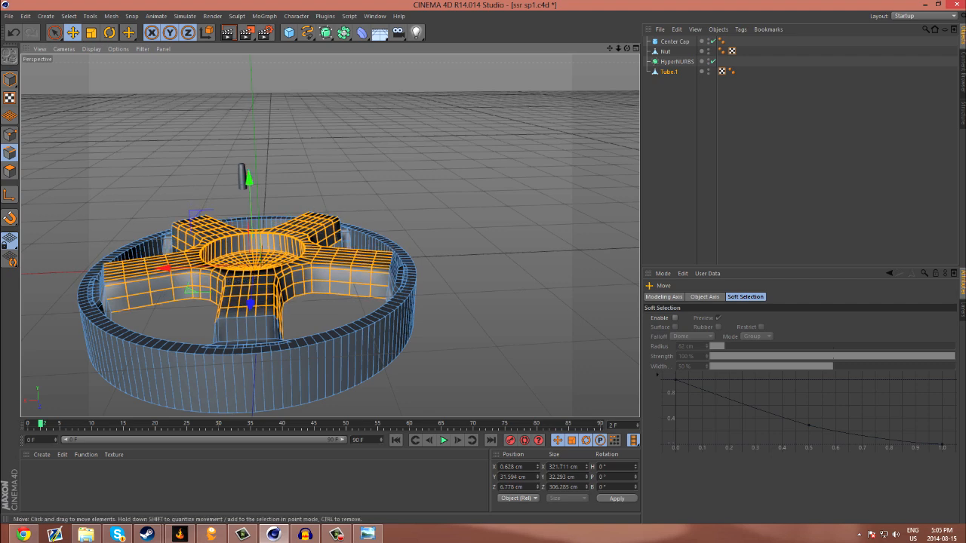
# - Check the reference photo in the image viewer and lower the hub and spoke selection to Y 24.183 cm
pyautogui.moveTo(626, 49); pyautogui.dragTo(574, 22)
pyautogui.click(368, 534)
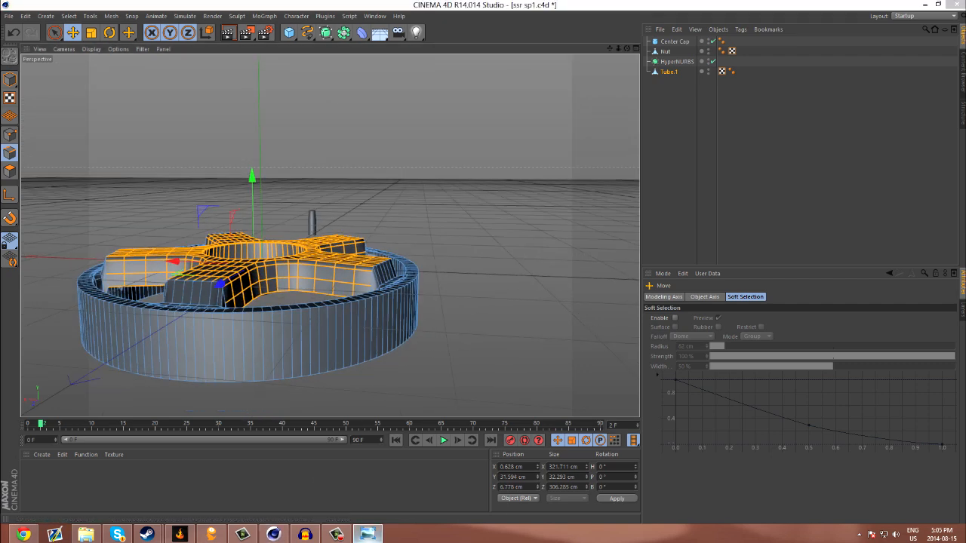
pyautogui.click(367, 534)
pyautogui.moveTo(252, 180); pyautogui.dragTo(240, 277)
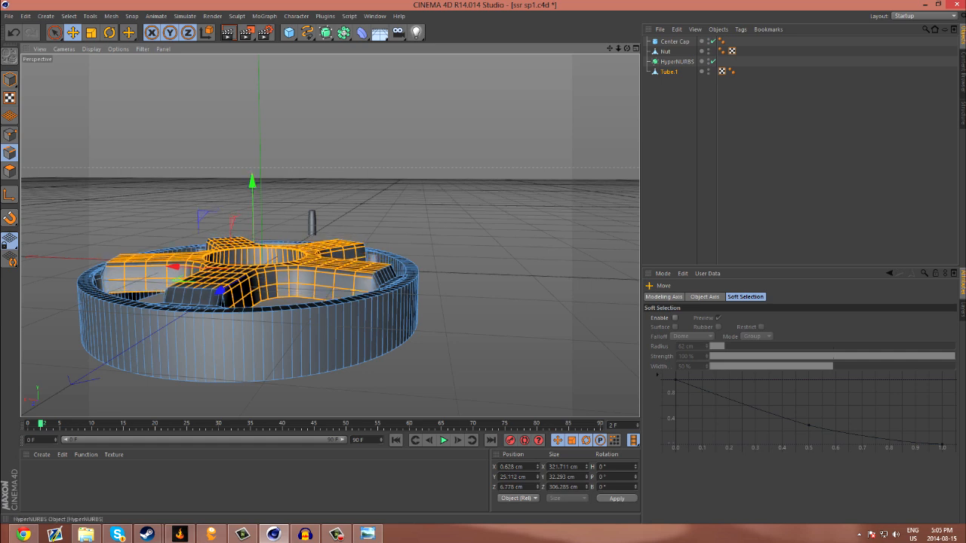
# - Nest Tube.1 under HyperNURBS and inspect the smoothed raised wheel from above
pyautogui.moveTo(669, 70)
pyautogui.mouseDown()
pyautogui.moveTo(677, 61)
pyautogui.moveTo(628, 47)
pyautogui.moveTo(690, 44)
pyautogui.moveTo(698, 30)
pyautogui.moveTo(679, 143)
pyautogui.moveTo(664, 106)
pyautogui.mouseUp()
pyautogui.click(679, 113)
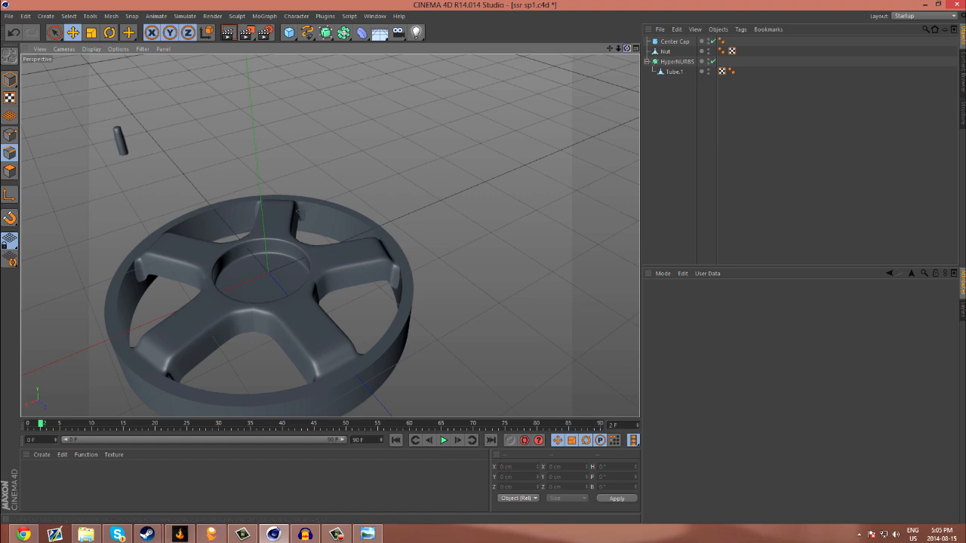
pyautogui.moveTo(626, 48); pyautogui.dragTo(449, 128)
# - Undo the HyperNURBS nesting and the raising of the extended hub and spoke selection
pyautogui.hotkey('ctrl', 'z')
pyautogui.hotkey('ctrl', 'z')
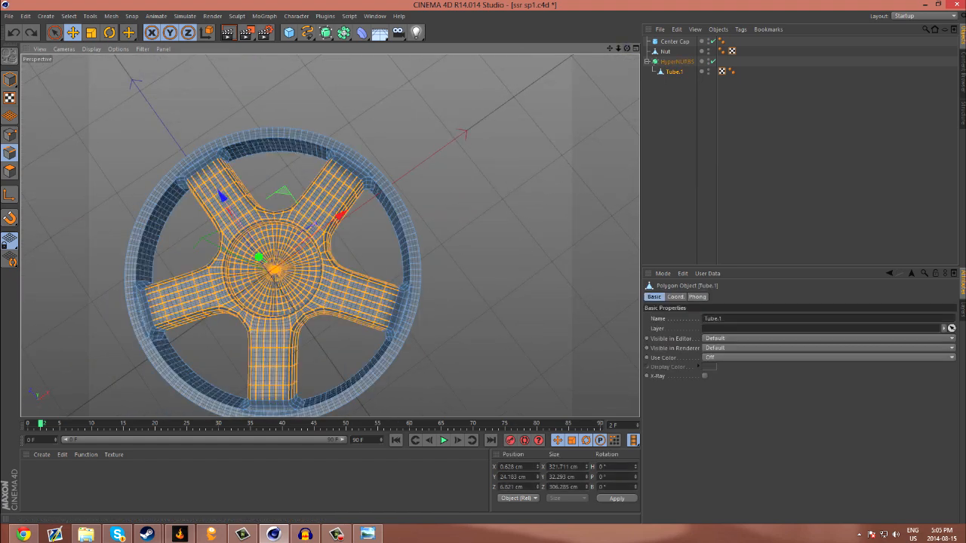
pyautogui.moveTo(627, 48); pyautogui.dragTo(574, 7)
pyautogui.hotkey('ctrl', 'z')
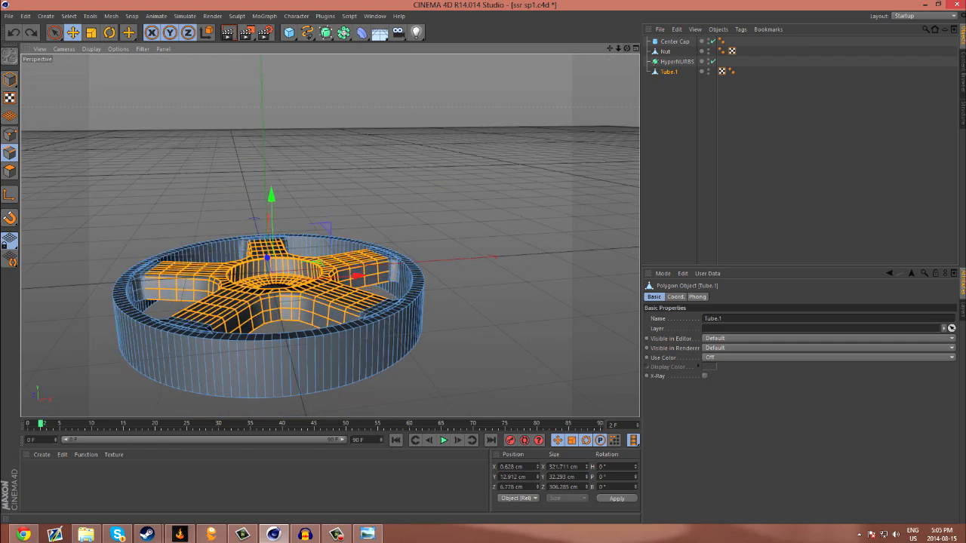
pyautogui.rightClick(517, 135)
pyautogui.press('Escape')
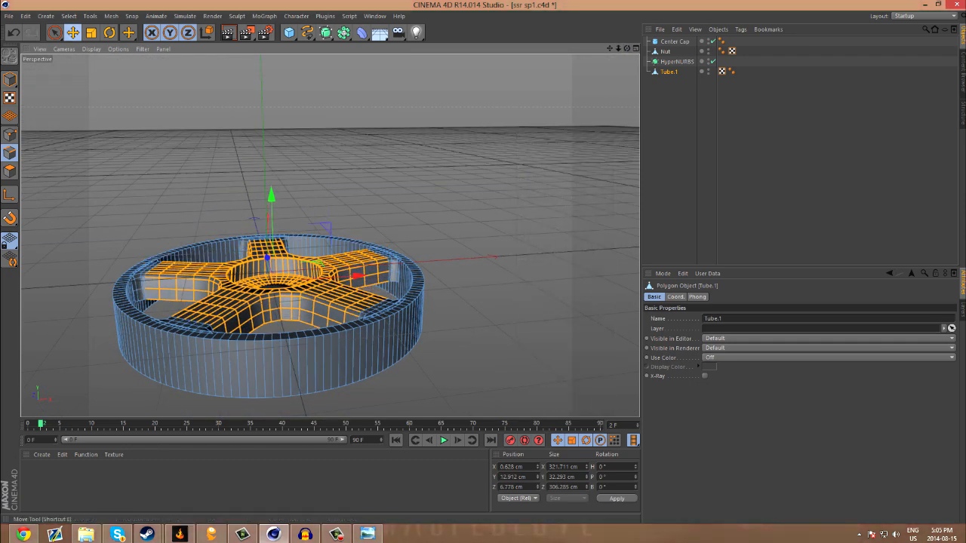
pyautogui.hotkey('ctrl', 'shift', 'a')
pyautogui.hotkey('ctrl', 'z')
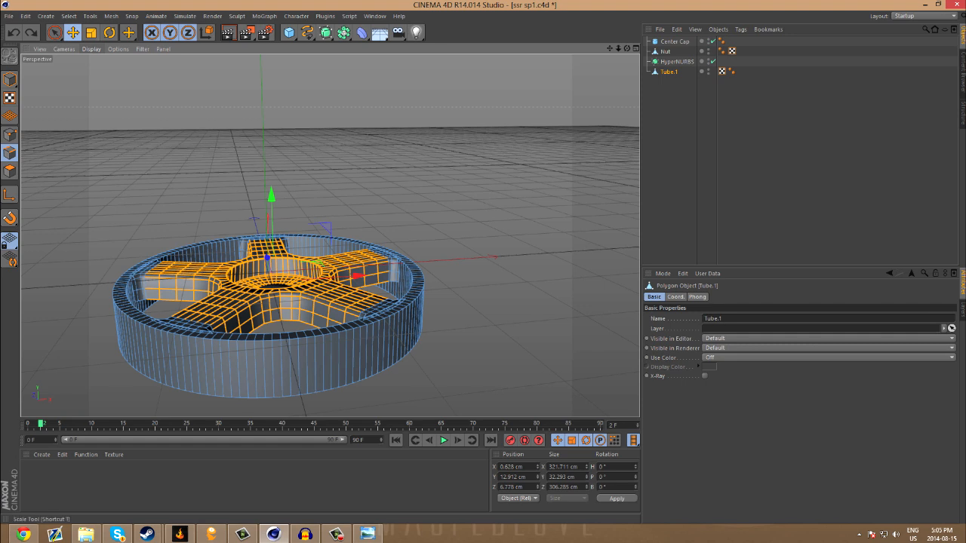
# - Enable soft selection on the Move tool, undo a trial raise of the hub and spokes, and set the radius to 189 cm
pyautogui.click(72, 32)
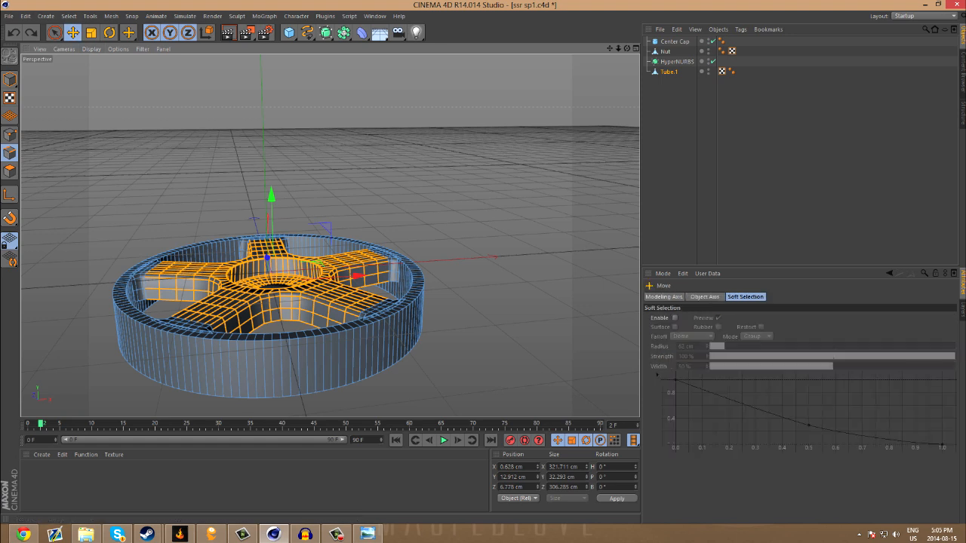
pyautogui.click(675, 318)
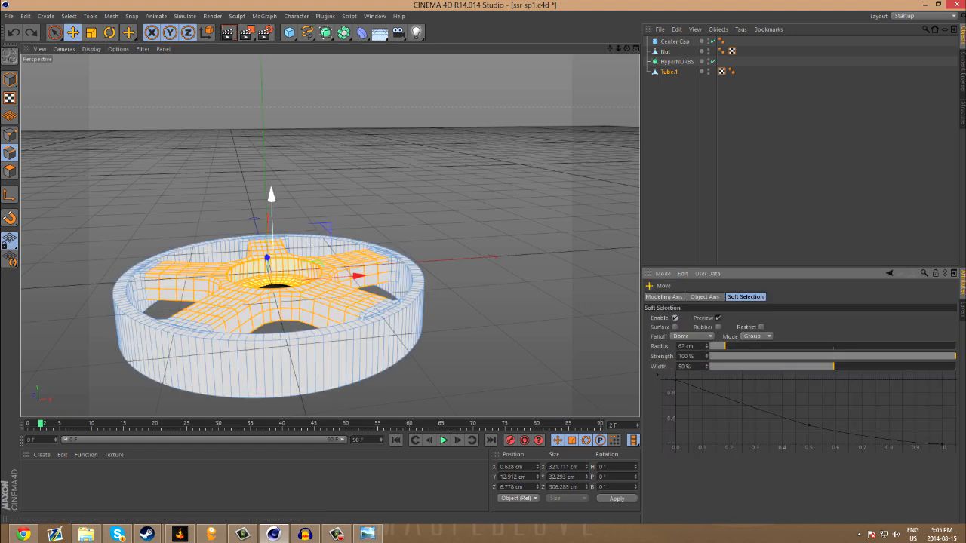
pyautogui.moveTo(270, 226); pyautogui.dragTo(270, 193)
pyautogui.hotkey('ctrl', 'z')
pyautogui.moveTo(724, 346); pyautogui.dragTo(751, 346)
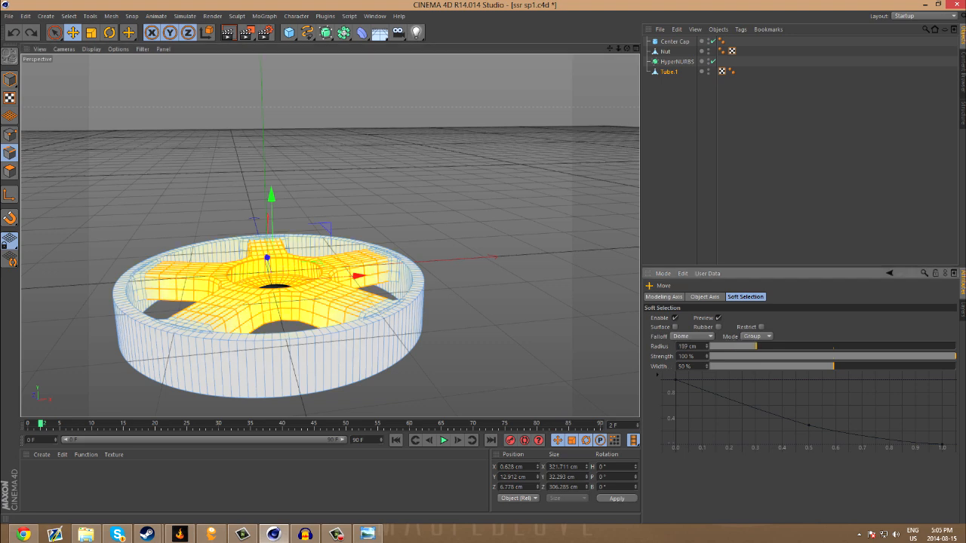
# - Try raising the hub and spoke selection with soft selection, both with and without the Restrict option
pyautogui.moveTo(270, 205); pyautogui.dragTo(270, 181)
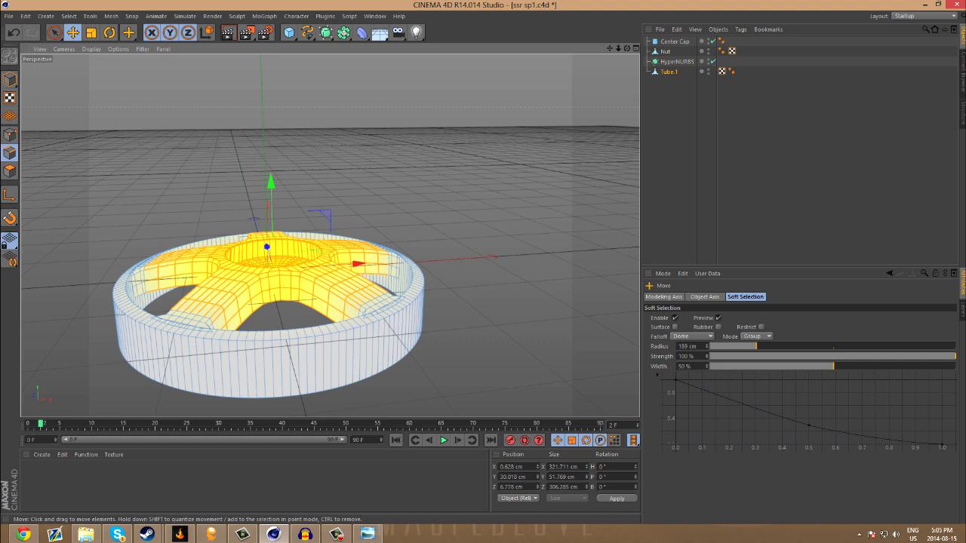
pyautogui.moveTo(270, 181); pyautogui.dragTo(270, 196)
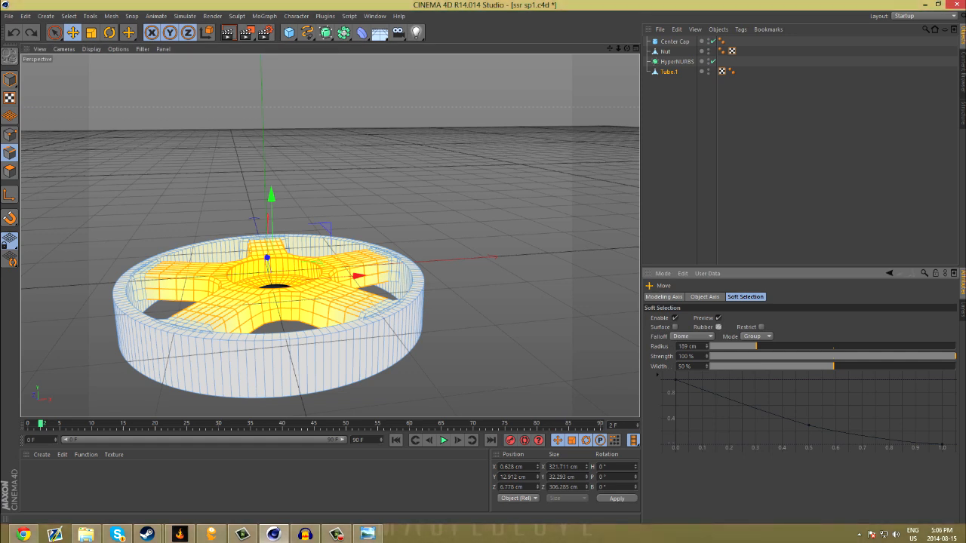
pyautogui.moveTo(271, 198); pyautogui.dragTo(269, 133)
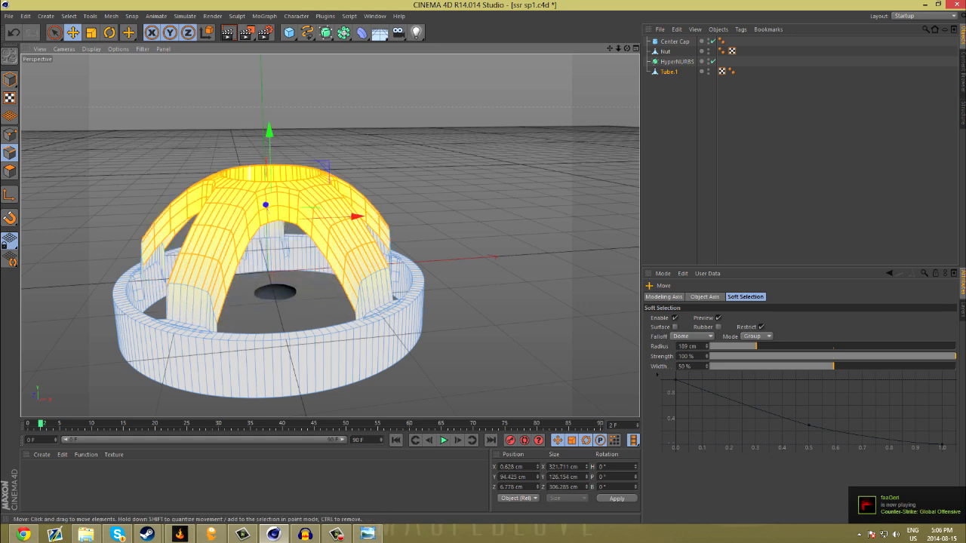
pyautogui.moveTo(269, 132); pyautogui.dragTo(279, 198)
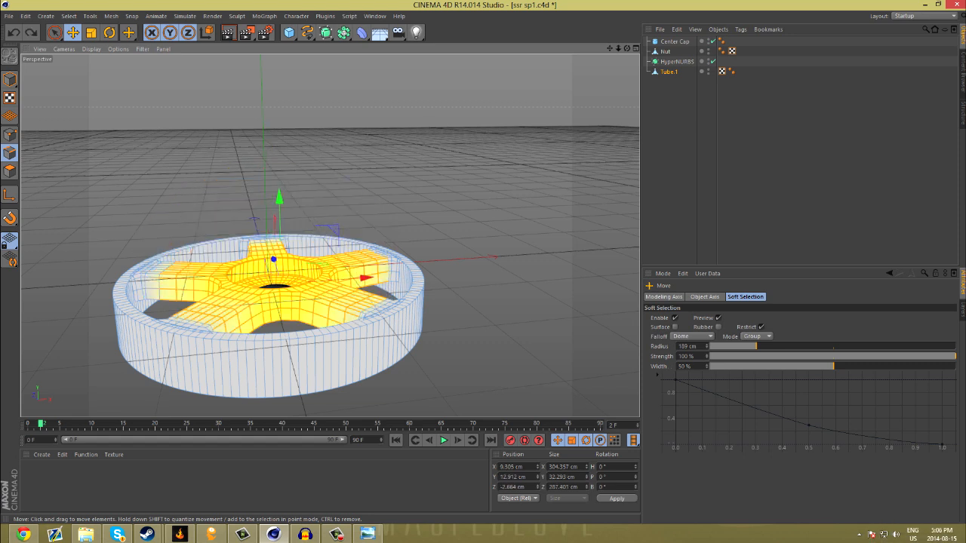
pyautogui.moveTo(279, 198); pyautogui.dragTo(271, 195)
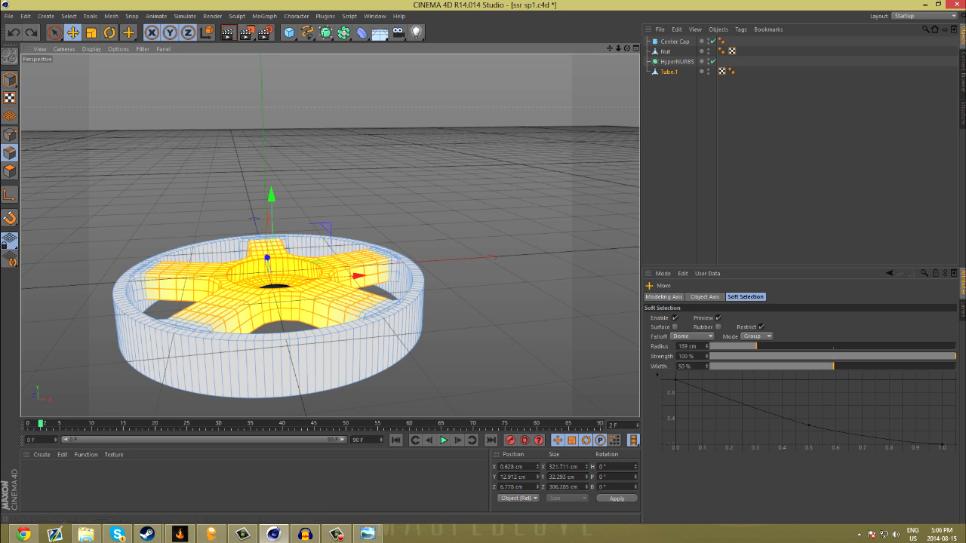
# - Disable soft selection, raise the hub and spoke selection to Y 30.084 cm, and nest Tube.1 under HyperNURBS to inspect the result
pyautogui.click(675, 318)
pyautogui.moveTo(271, 197); pyautogui.dragTo(270, 182)
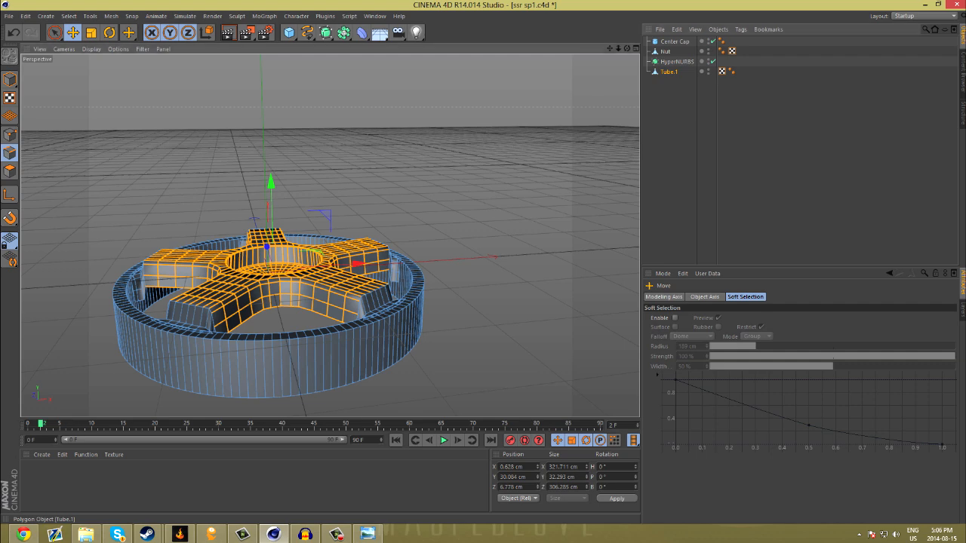
pyautogui.moveTo(668, 72); pyautogui.dragTo(677, 61)
pyautogui.click(679, 102)
pyautogui.scroll(-3, 394, 255)
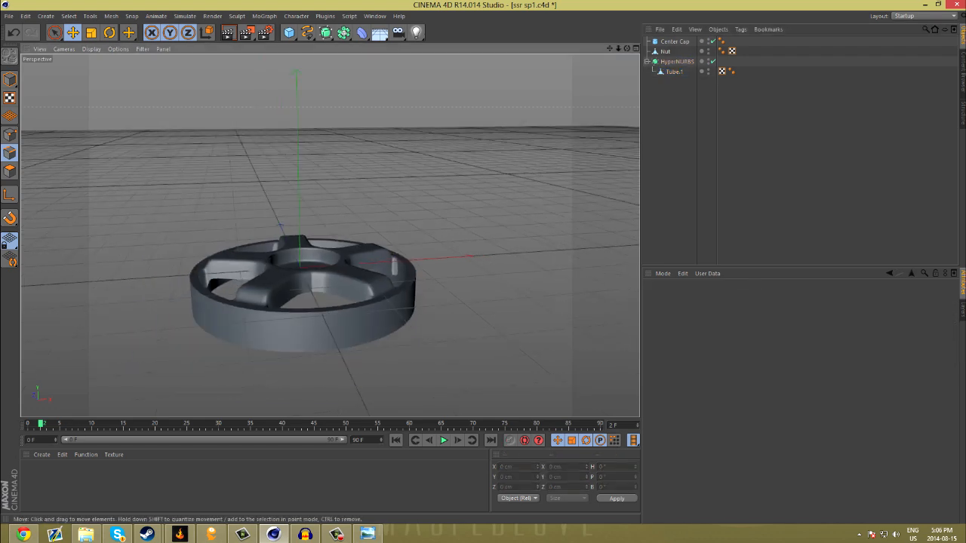
pyautogui.moveTo(626, 48); pyautogui.dragTo(742, 180)
# - Take Tube.1 out of HyperNURBS and, in the top view, select a single crosswise edge row midway along two adjacent spokes
pyautogui.moveTo(674, 72); pyautogui.dragTo(672, 84)
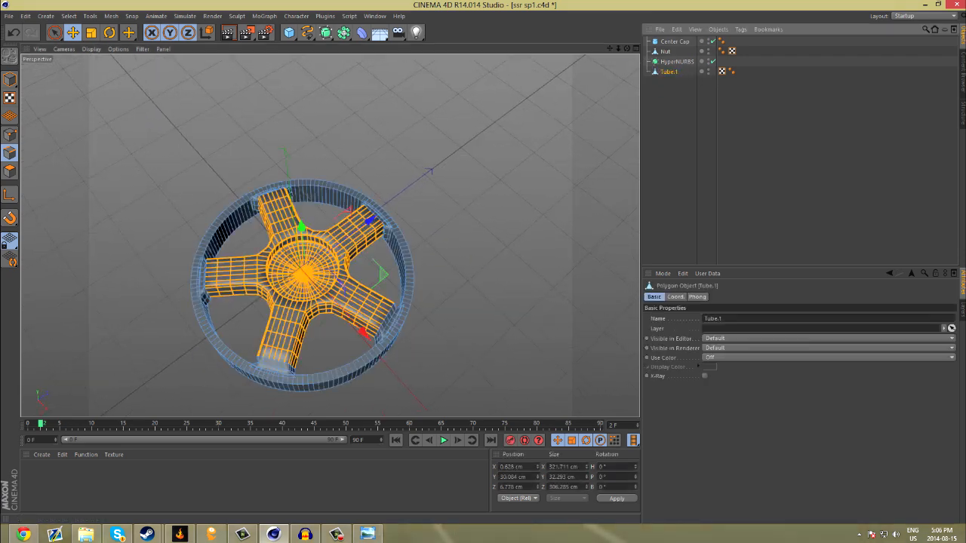
pyautogui.moveTo(219, 240)
pyautogui.keyDown('alt'); pyautogui.mouseDown(button='right')
pyautogui.moveTo(244, 250)
pyautogui.moveTo(233, 247)
pyautogui.mouseUp(button='right'); pyautogui.keyUp('alt')
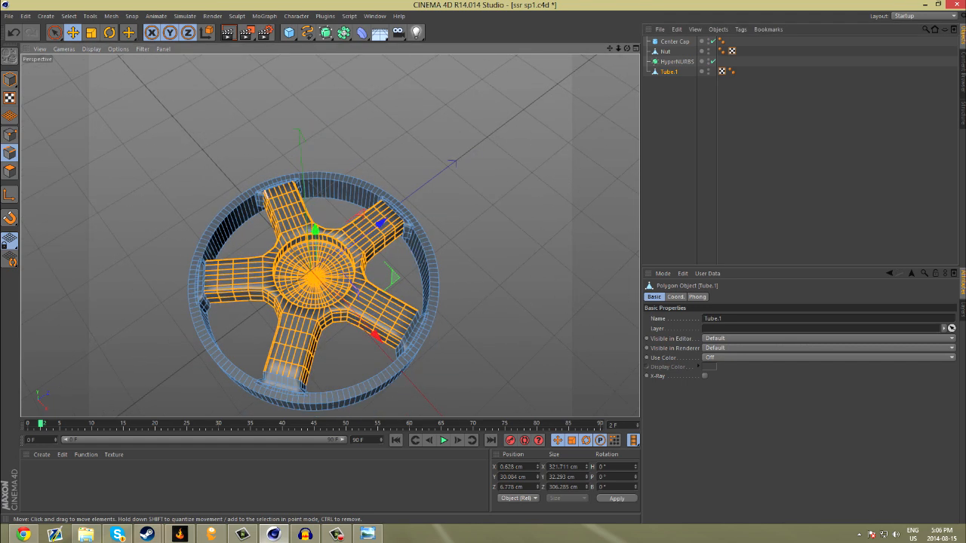
pyautogui.press('9')
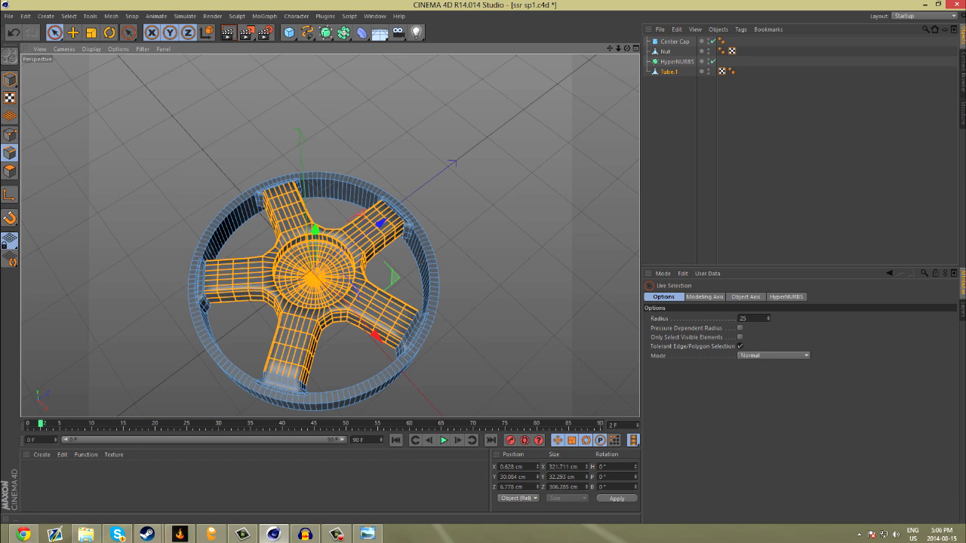
pyautogui.keyDown('alt'); pyautogui.moveTo(318, 271); pyautogui.dragTo(317, 245); pyautogui.keyUp('alt')
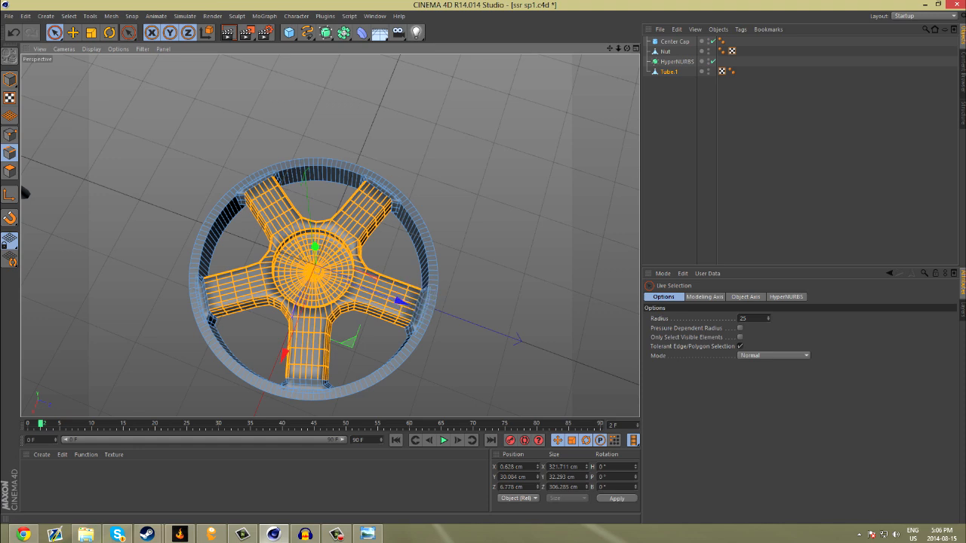
pyautogui.middleClick(420, 308)
pyautogui.click(636, 48)
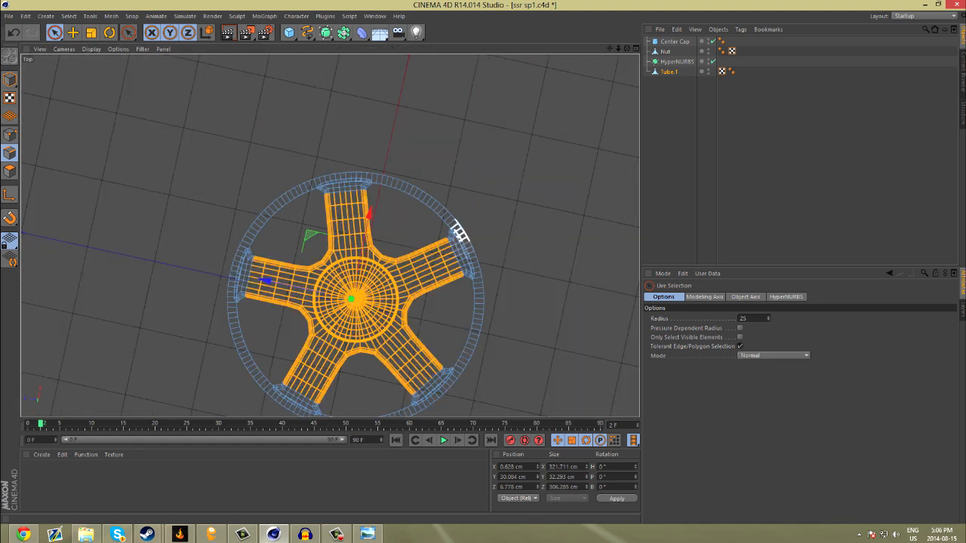
pyautogui.moveTo(419, 240); pyautogui.dragTo(441, 296)
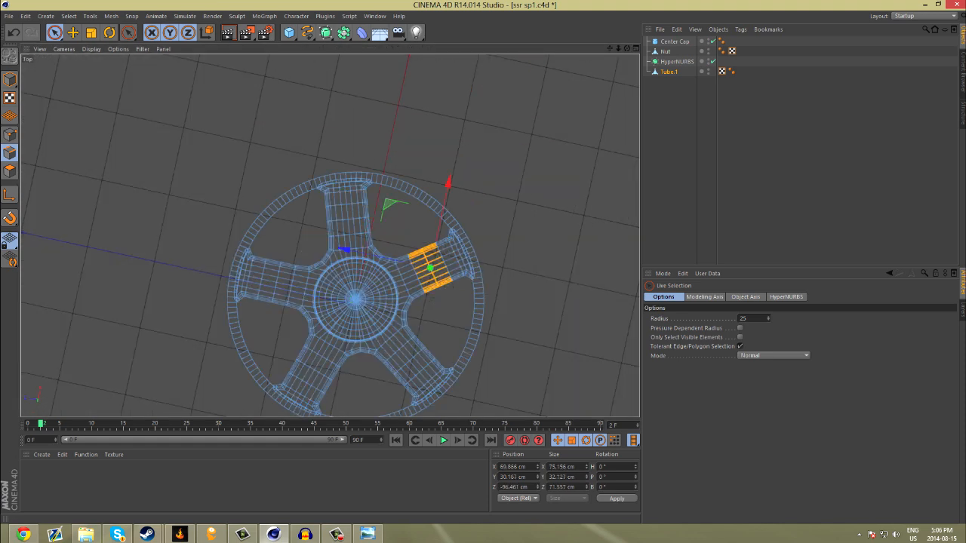
pyautogui.moveTo(419, 354)
pyautogui.keyDown('shift'); pyautogui.mouseDown()
pyautogui.moveTo(400, 376)
pyautogui.moveTo(416, 393)
pyautogui.moveTo(437, 362)
pyautogui.mouseUp(); pyautogui.keyUp('shift')
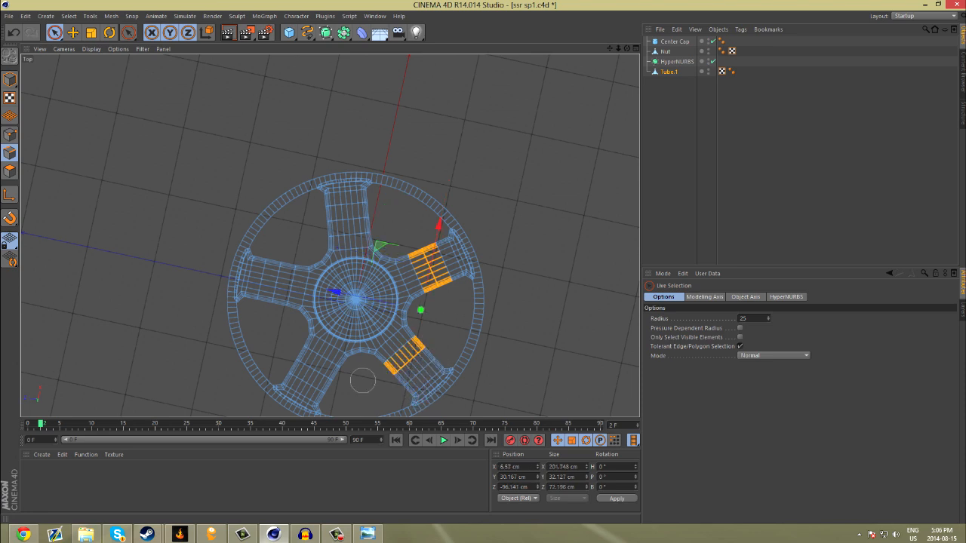
pyautogui.moveTo(385, 348)
pyautogui.keyDown('ctrl'); pyautogui.mouseDown()
pyautogui.moveTo(420, 323)
pyautogui.moveTo(419, 284)
pyautogui.mouseUp(); pyautogui.keyUp('ctrl')
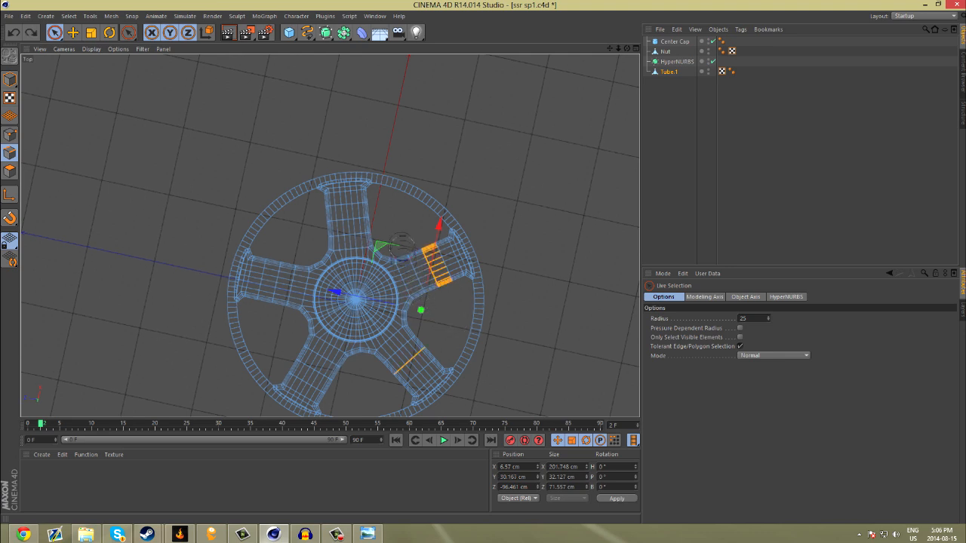
pyautogui.keyDown('ctrl'); pyautogui.moveTo(435, 211); pyautogui.dragTo(455, 289); pyautogui.keyUp('ctrl')
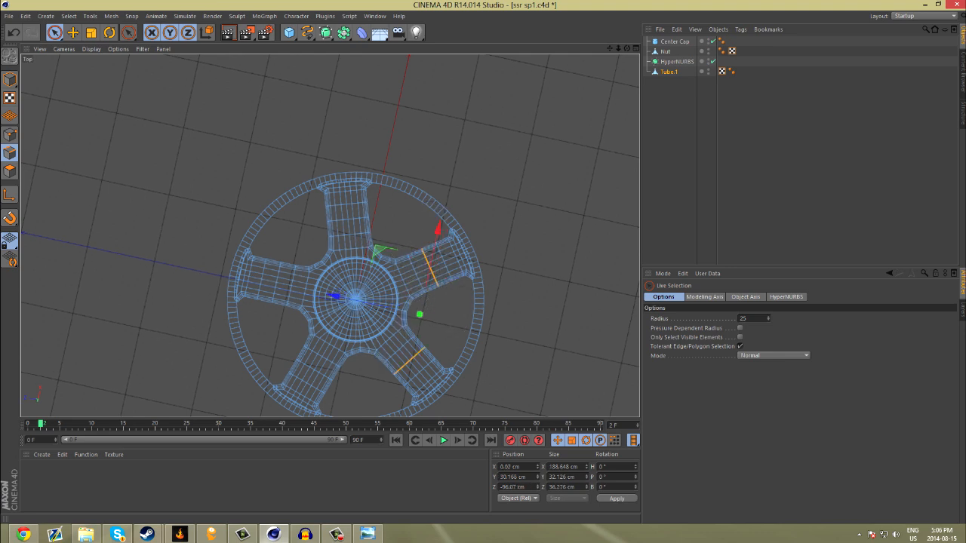
# - Add the matching crosswise edge row on the remaining three spokes to the selection, deselecting the extra neighbouring edges
pyautogui.keyDown('shift'); pyautogui.moveTo(336, 379); pyautogui.dragTo(301, 354); pyautogui.keyUp('shift')
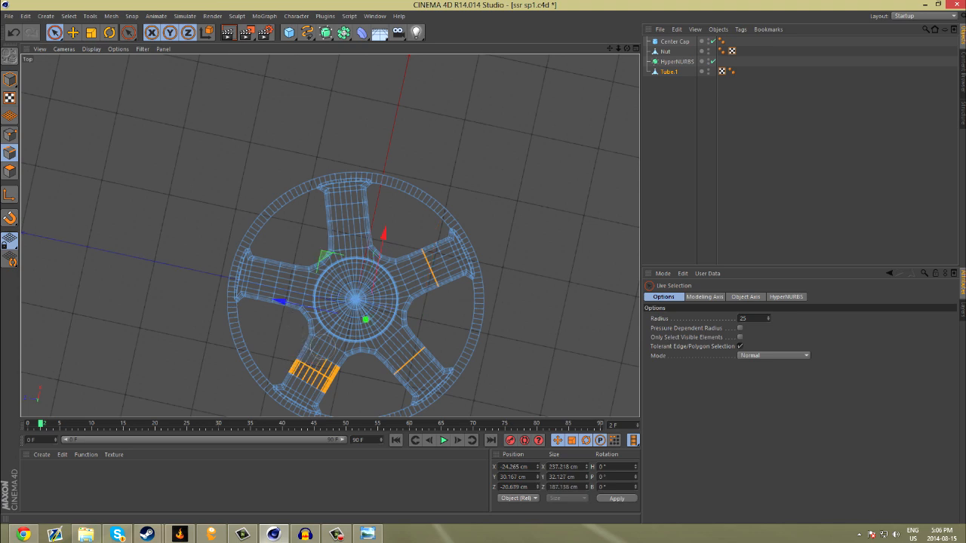
pyautogui.keyDown('ctrl'); pyautogui.click(299, 377); pyautogui.keyUp('ctrl')
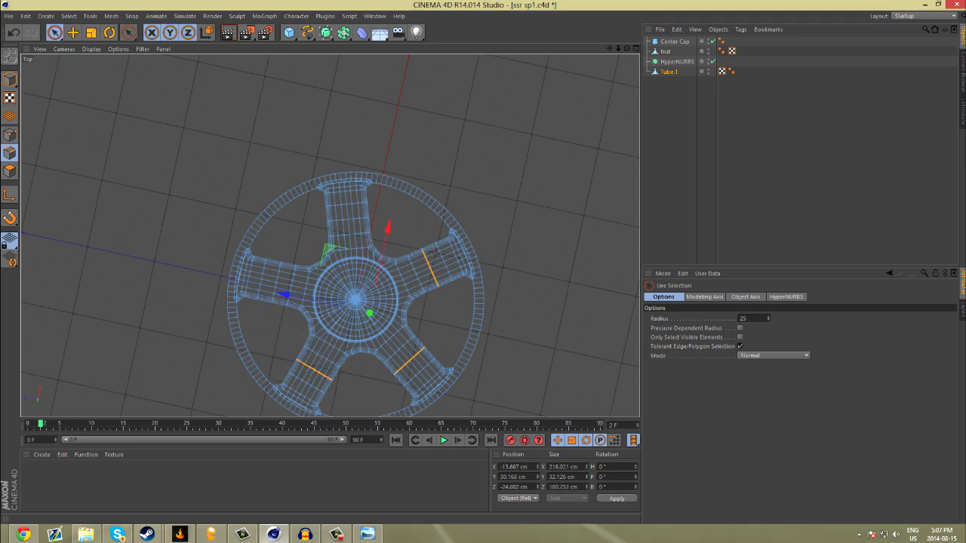
pyautogui.moveTo(268, 314)
pyautogui.keyDown('shift'); pyautogui.mouseDown()
pyautogui.moveTo(278, 252)
pyautogui.moveTo(261, 272)
pyautogui.moveTo(257, 317)
pyautogui.moveTo(305, 235)
pyautogui.moveTo(278, 273)
pyautogui.moveTo(276, 306)
pyautogui.moveTo(300, 255)
pyautogui.mouseUp(); pyautogui.keyUp('shift')
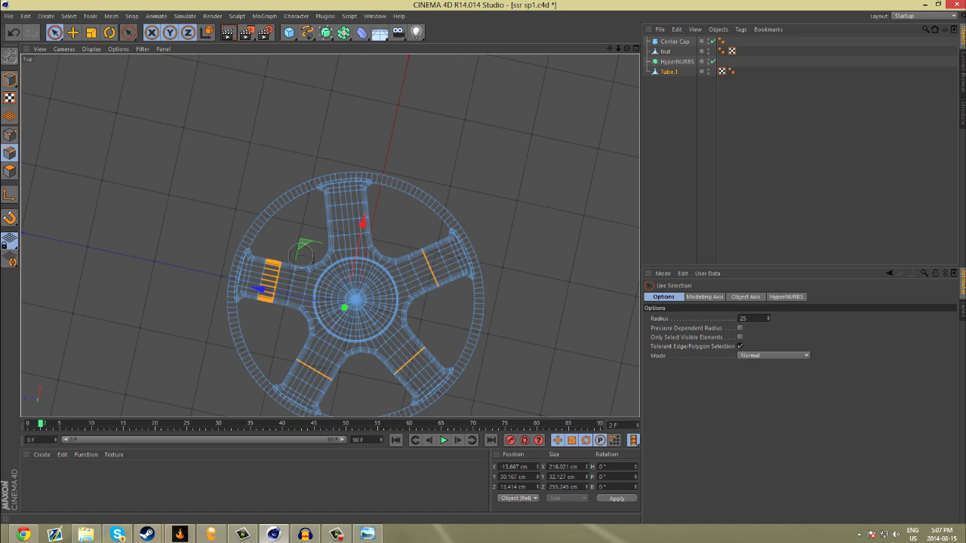
pyautogui.keyDown('ctrl'); pyautogui.moveTo(259, 280); pyautogui.dragTo(252, 302); pyautogui.keyUp('ctrl')
pyautogui.moveTo(329, 221)
pyautogui.keyDown('shift'); pyautogui.mouseDown()
pyautogui.moveTo(365, 215)
pyautogui.moveTo(364, 236)
pyautogui.mouseUp(); pyautogui.keyUp('shift')
pyautogui.moveTo(303, 208)
pyautogui.keyDown('ctrl'); pyautogui.mouseDown()
pyautogui.moveTo(343, 203)
pyautogui.moveTo(316, 236)
pyautogui.mouseUp(); pyautogui.keyUp('ctrl')
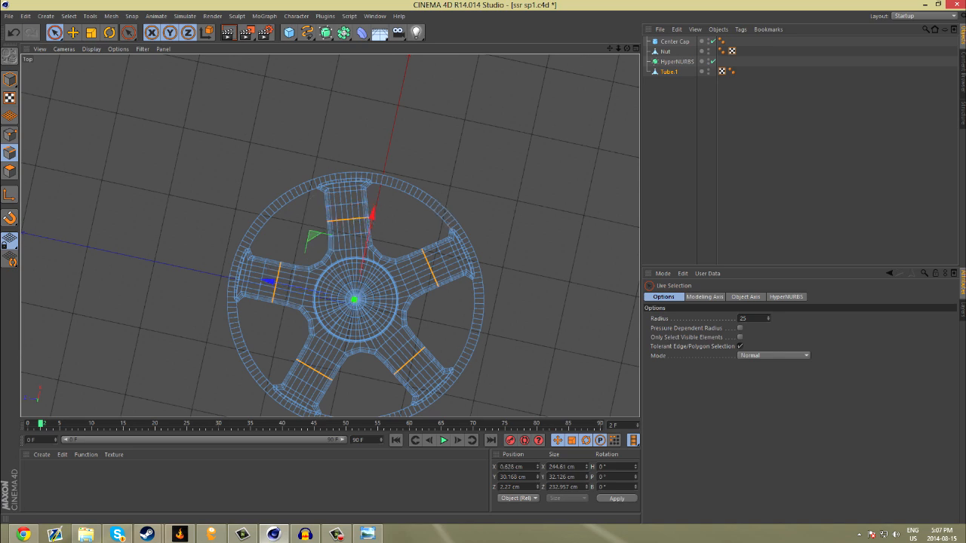
# - In the perspective view, enable soft selection without Restrict for the spoke edges at a radius of 81 cm and undo a trial raise
pyautogui.click(636, 48)
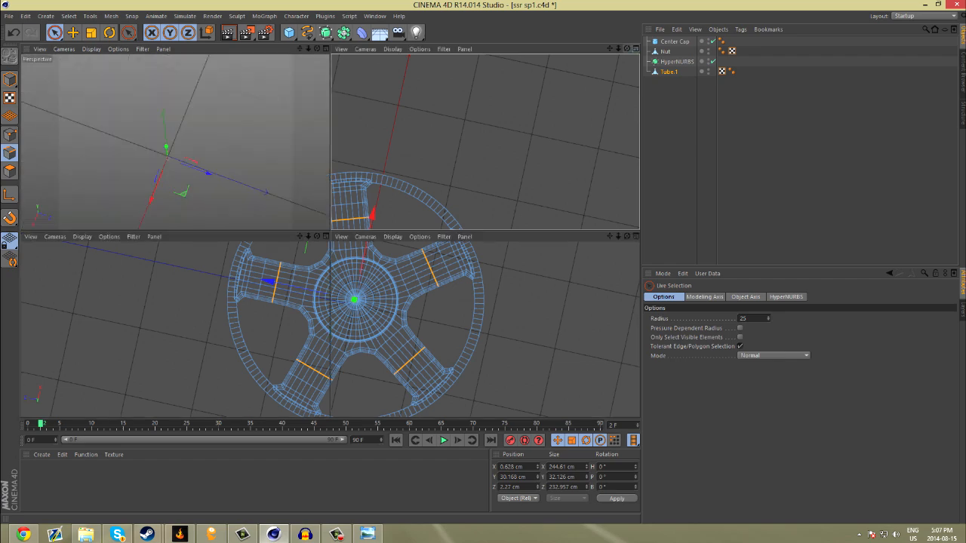
pyautogui.click(326, 49)
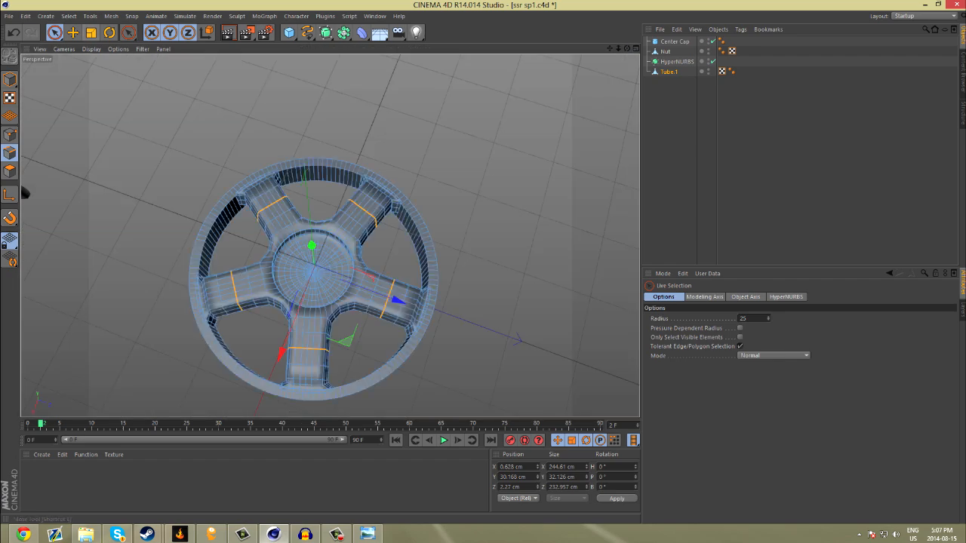
pyautogui.click(73, 32)
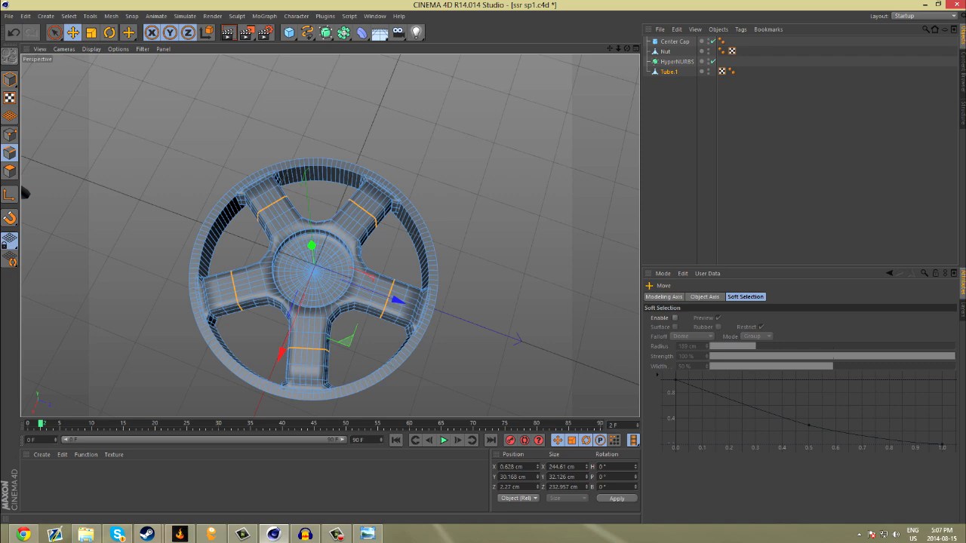
pyautogui.click(675, 318)
pyautogui.keyDown('alt'); pyautogui.moveTo(25, 193); pyautogui.dragTo(55, 230); pyautogui.keyUp('alt')
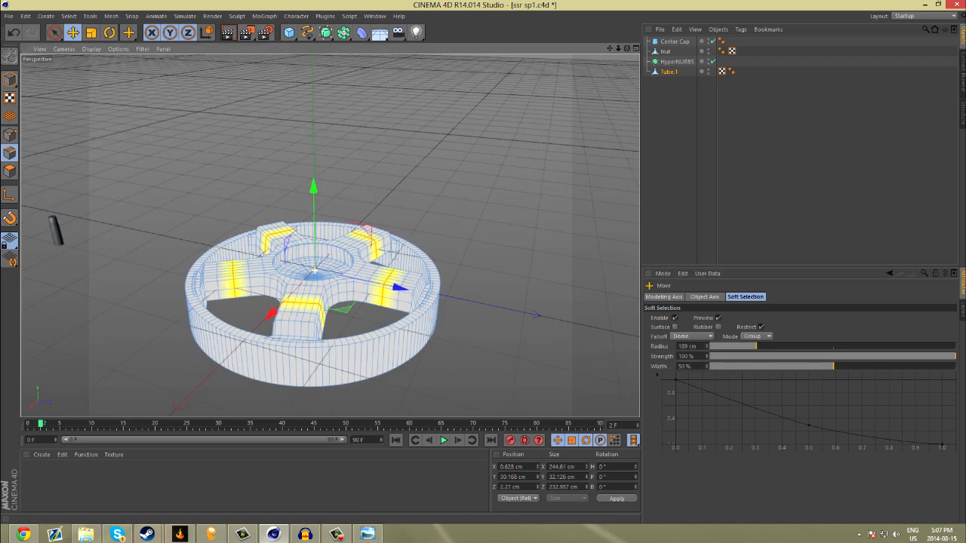
pyautogui.moveTo(755, 346)
pyautogui.mouseDown()
pyautogui.moveTo(808, 347)
pyautogui.moveTo(730, 347)
pyautogui.mouseUp()
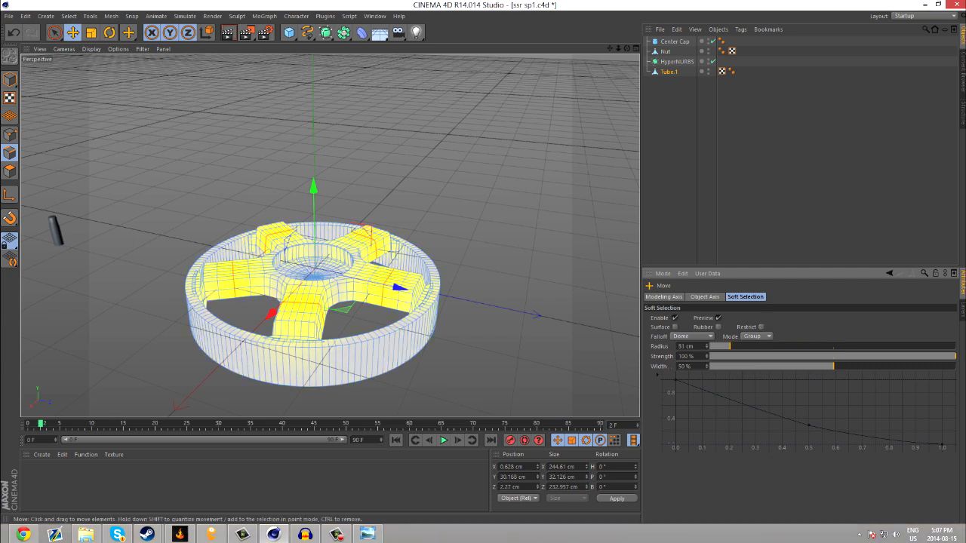
pyautogui.moveTo(314, 189); pyautogui.dragTo(313, 184)
pyautogui.hotkey('ctrl', 'z')
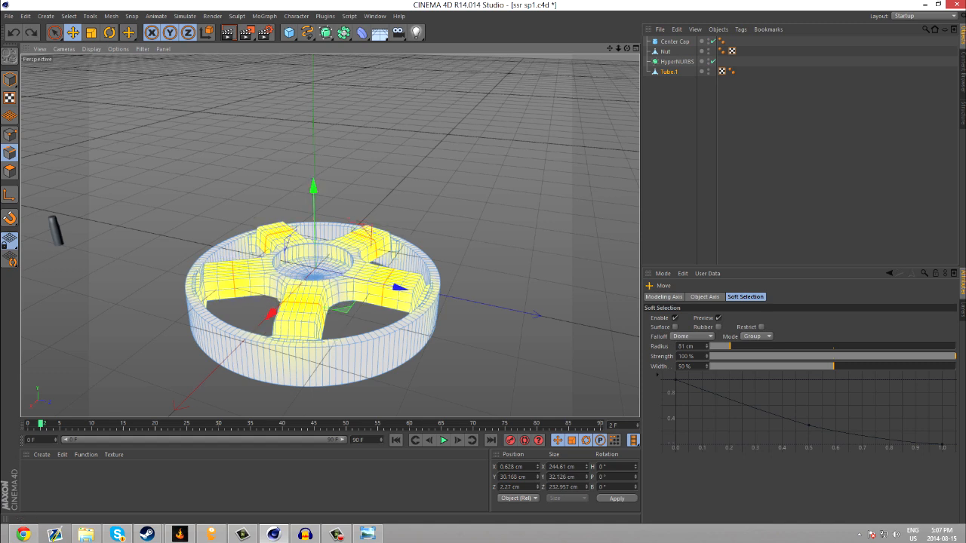
# - Set the soft selection radius to 44 cm, raise the spoke edges slightly, and nest Tube.1 under HyperNURBS
pyautogui.moveTo(730, 346); pyautogui.dragTo(720, 346)
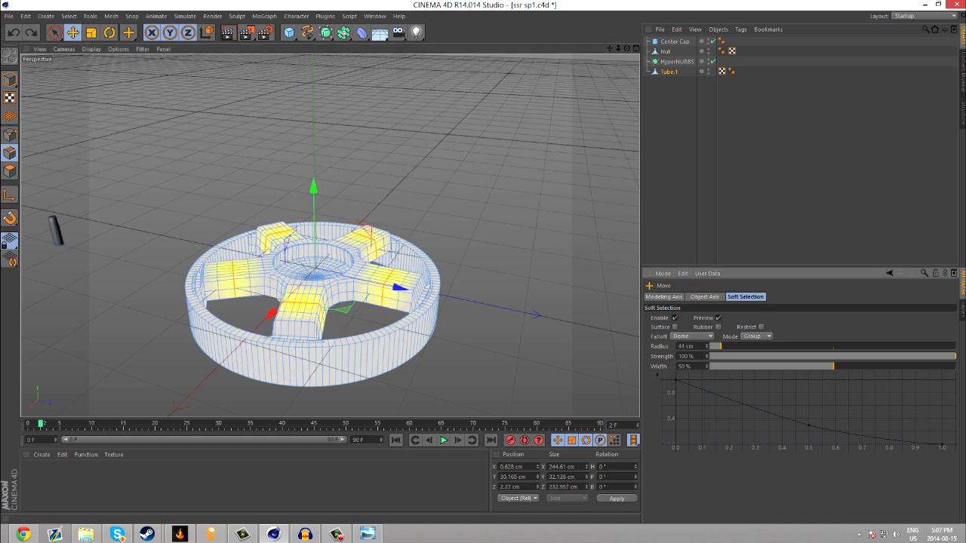
pyautogui.moveTo(313, 188)
pyautogui.mouseDown()
pyautogui.moveTo(290, 155)
pyautogui.moveTo(249, 124)
pyautogui.moveTo(219, 123)
pyautogui.moveTo(273, 135)
pyautogui.moveTo(302, 185)
pyautogui.mouseUp()
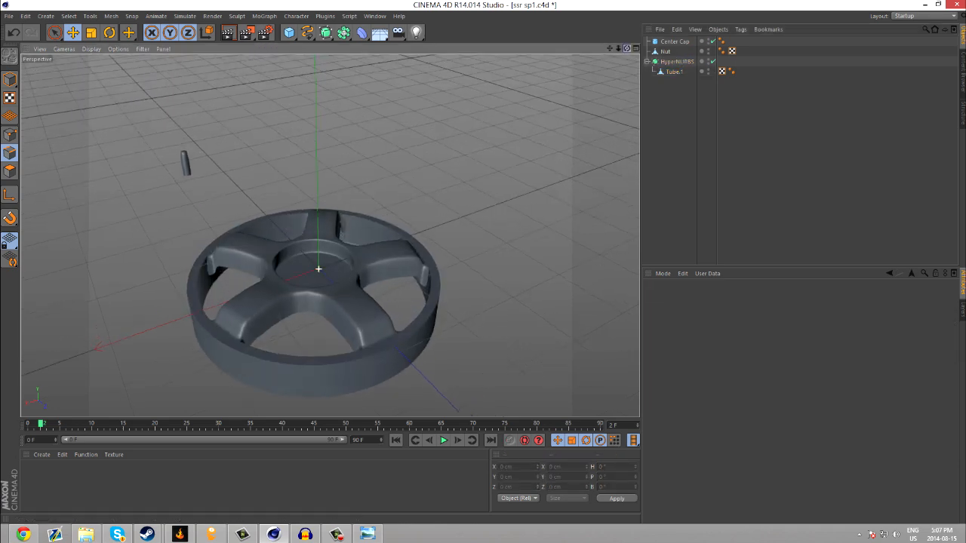
pyautogui.keyDown('alt'); pyautogui.moveTo(319, 269); pyautogui.dragTo(321, 336); pyautogui.keyUp('alt')
# - Convert HyperNURBS with Current State to Object, move the converted Tube.1 out of its group, and delete both HyperNURBS entries
pyautogui.click(676, 61)
pyautogui.click(718, 28)
pyautogui.click(749, 102)
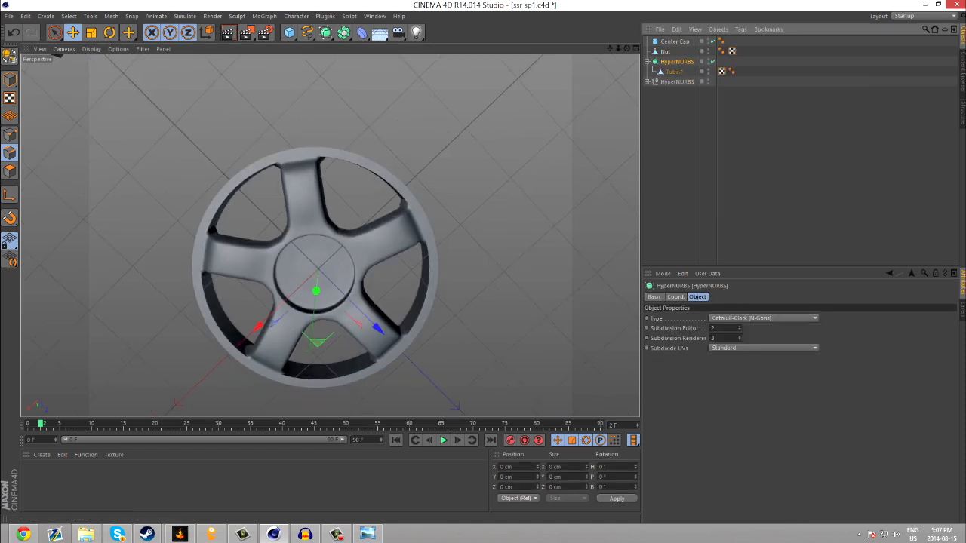
pyautogui.click(647, 81)
pyautogui.moveTo(672, 91); pyautogui.dragTo(672, 106)
pyautogui.click(677, 61)
pyautogui.press('Delete')
pyautogui.click(677, 61)
pyautogui.press('Delete')
pyautogui.click(669, 61)
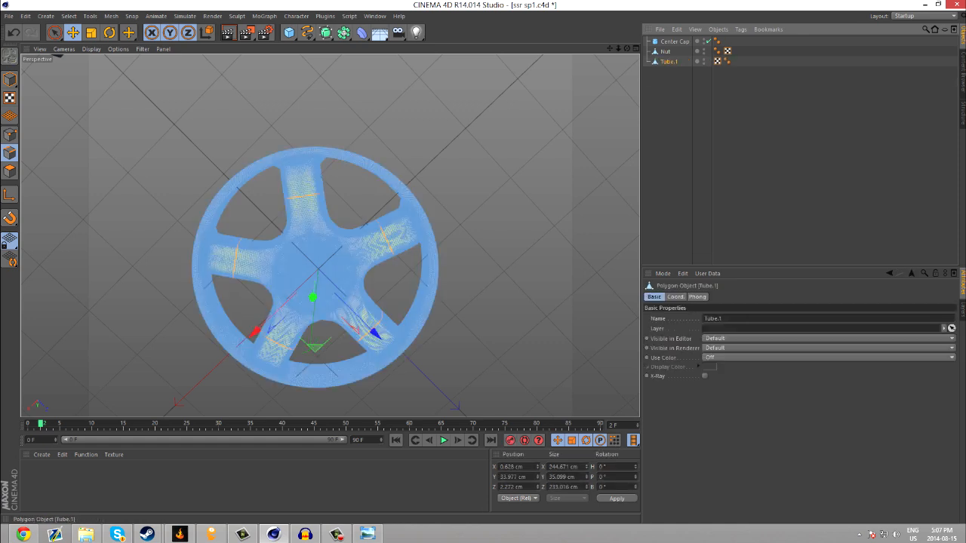
# - Check the point and polygon counts of the converted Tube.1 in its object information
pyautogui.rightClick(668, 61)
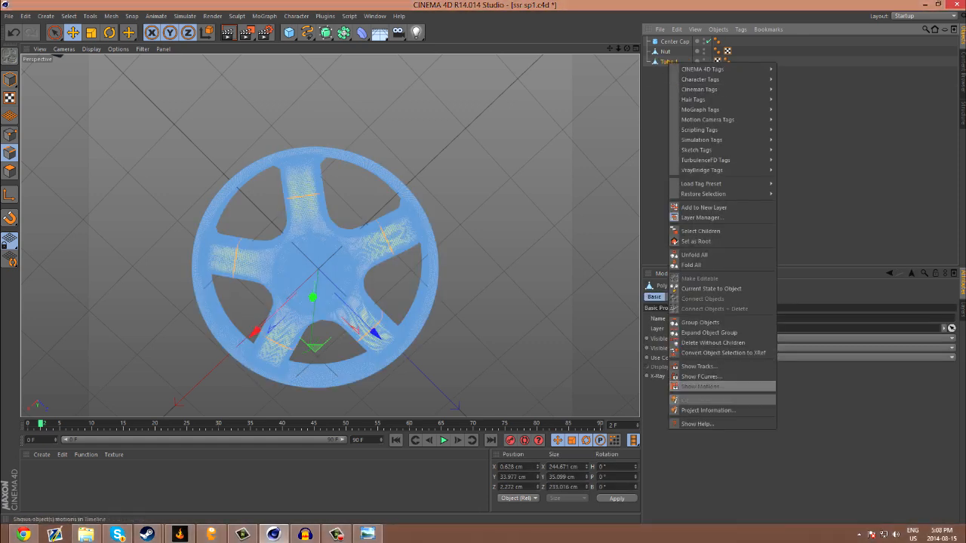
pyautogui.click(724, 400)
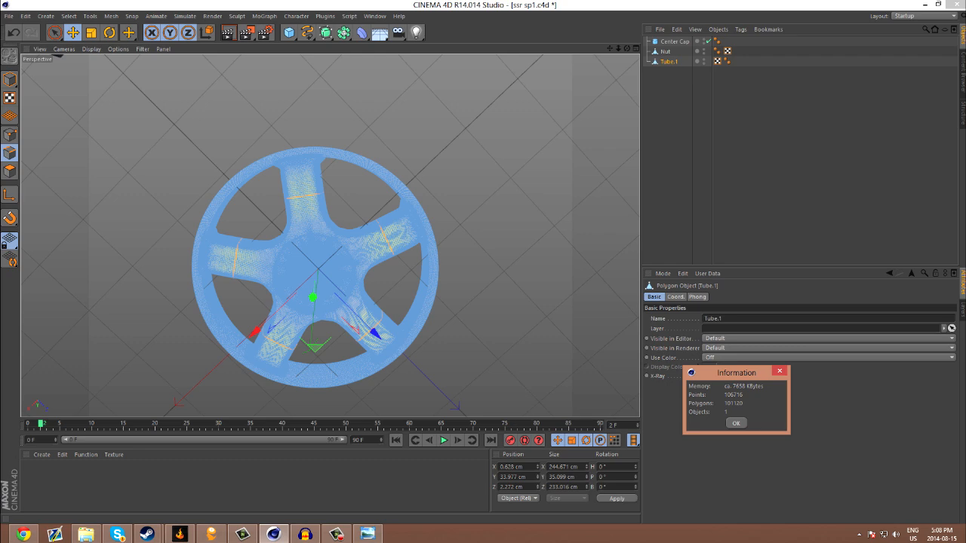
pyautogui.click(735, 423)
# - Undo the HyperNURBS deletions, the ungrouping and the Current State to Object conversion
pyautogui.moveTo(626, 48); pyautogui.dragTo(785, 189)
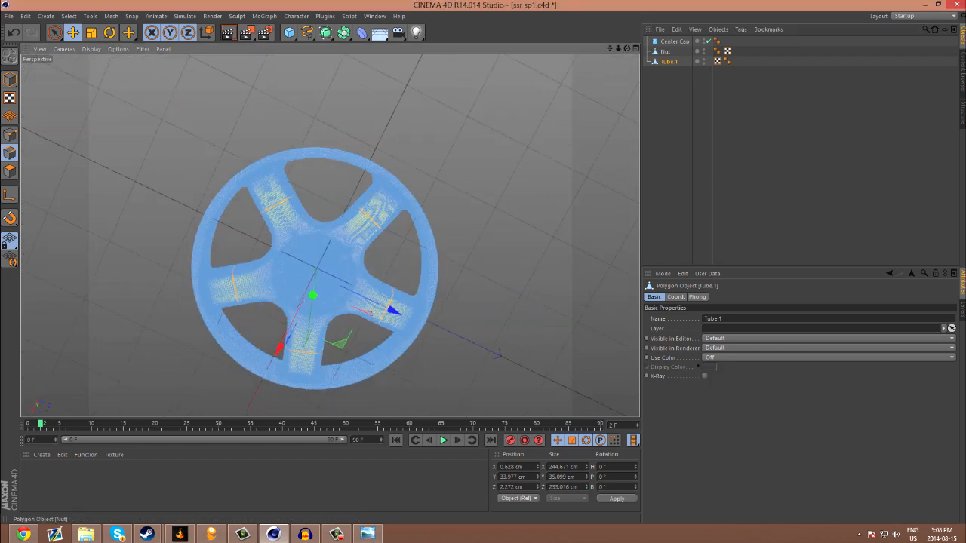
pyautogui.hotkey('ctrl', 'z')
pyautogui.hotkey('ctrl', 'z')
pyautogui.hotkey('ctrl', 'z')
pyautogui.hotkey('ctrl', 'z')
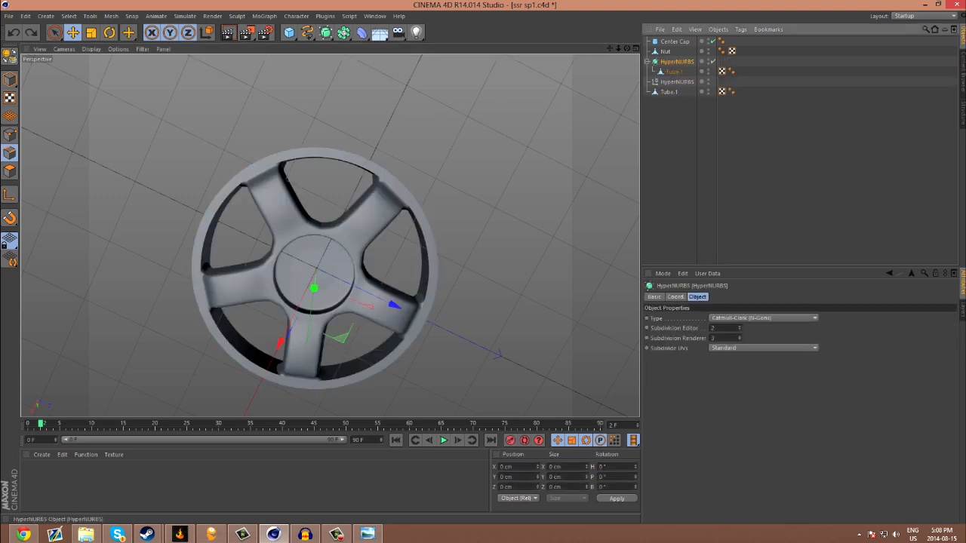
pyautogui.hotkey('ctrl', 'z')
pyautogui.hotkey('ctrl', 'z')
pyautogui.hotkey('ctrl', 'z')
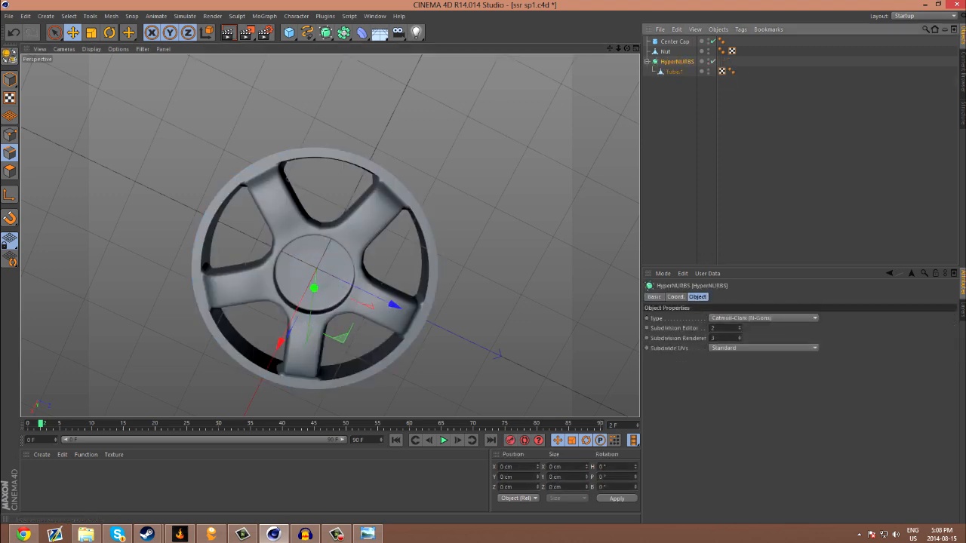
# - Undo the last change to the HyperNURBS editor subdivision and review the smoothing on the spokes
pyautogui.hotkey('ctrl', 'z')
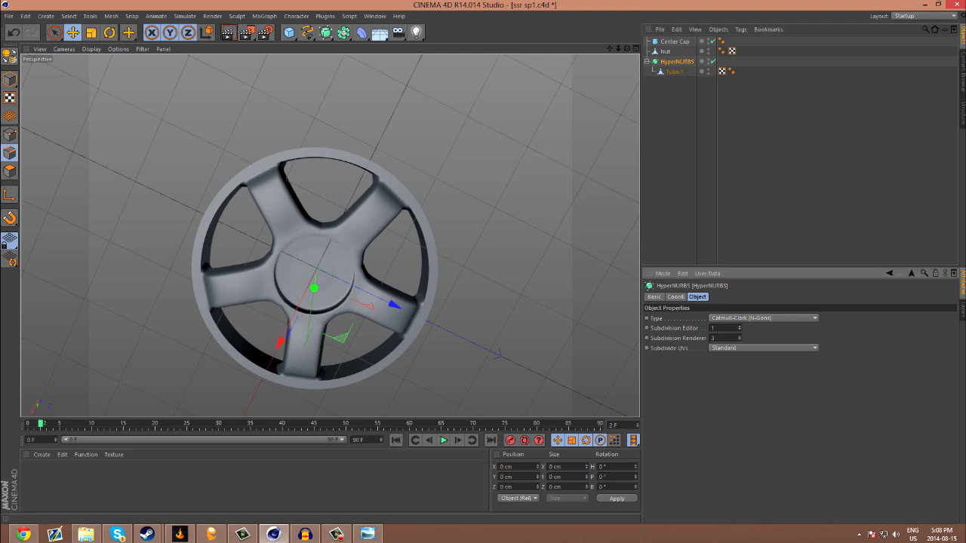
pyautogui.keyDown('alt'); pyautogui.moveTo(318, 289); pyautogui.dragTo(319, 181); pyautogui.keyUp('alt')
pyautogui.scroll(2, 318, 290)
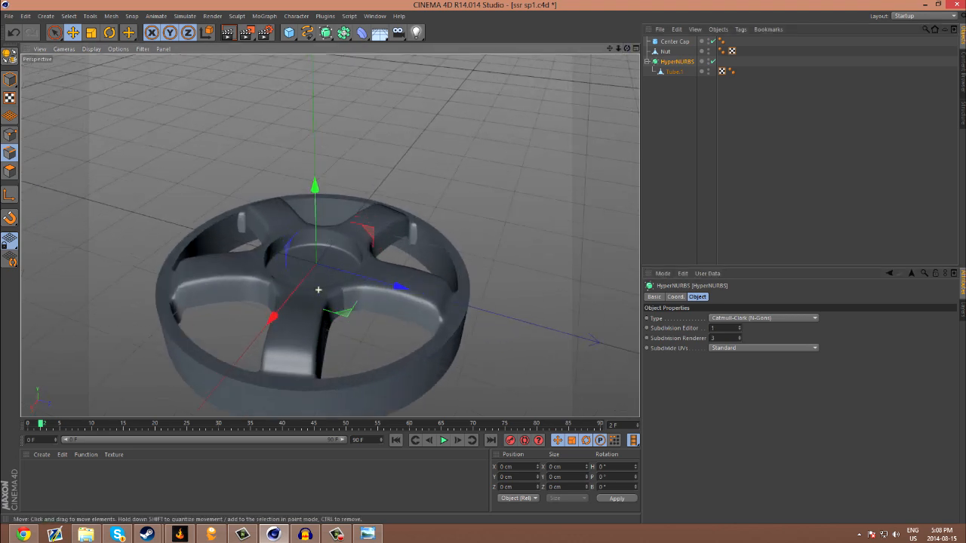
pyautogui.scroll(3, 319, 290)
pyautogui.keyDown('alt'); pyautogui.moveTo(319, 290); pyautogui.dragTo(324, 225); pyautogui.keyUp('alt')
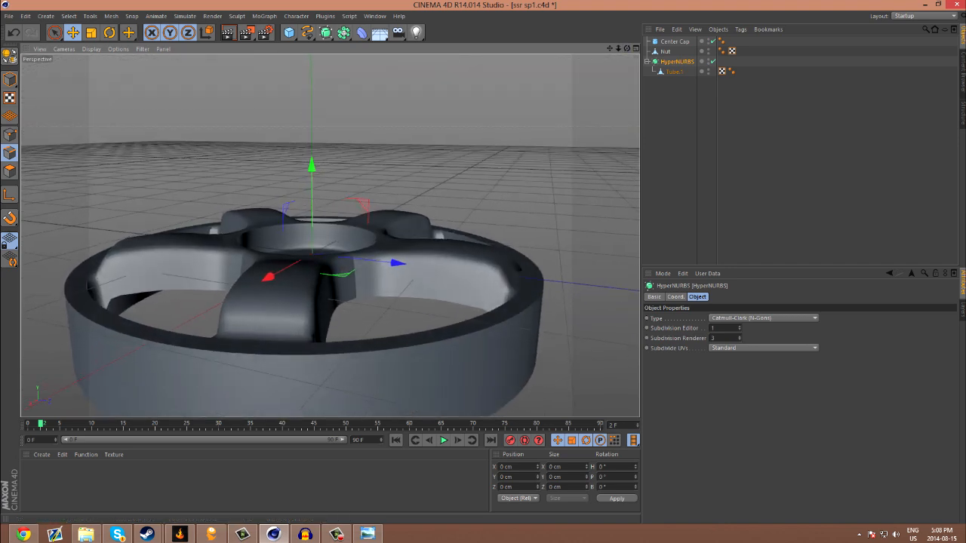
# - Compare lower subdivision levels on the wheel, and set both the editor and renderer subdivisions of HyperNURBS to 3
pyautogui.click(738, 340)
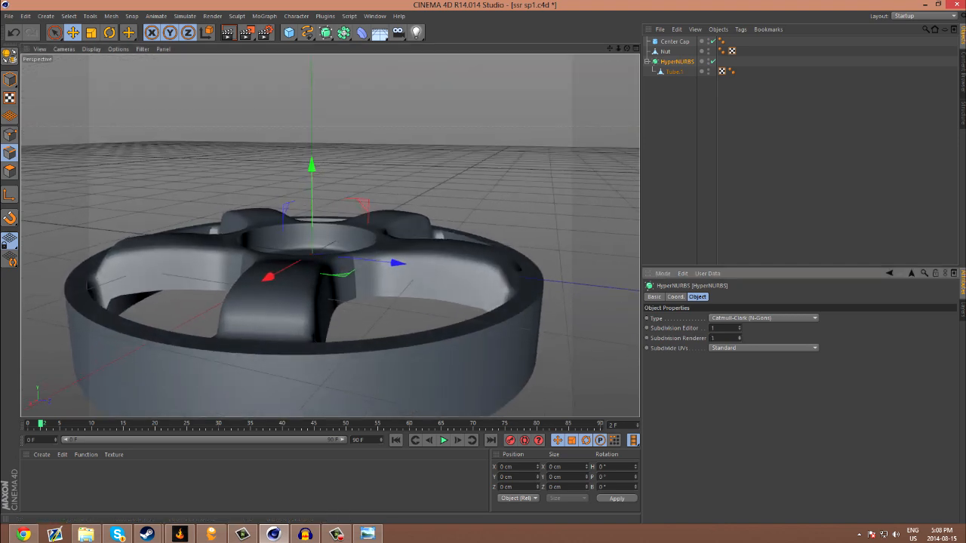
pyautogui.click(739, 326)
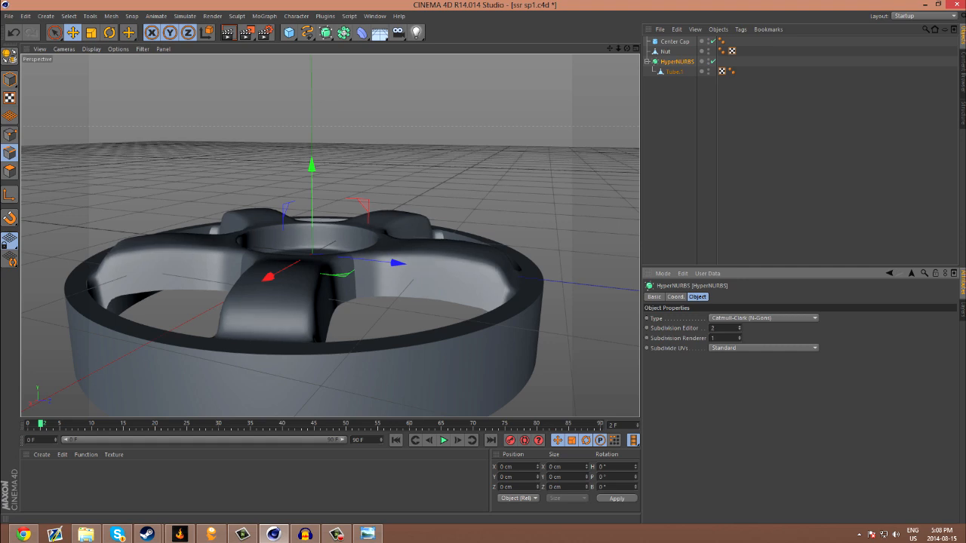
pyautogui.click(739, 330)
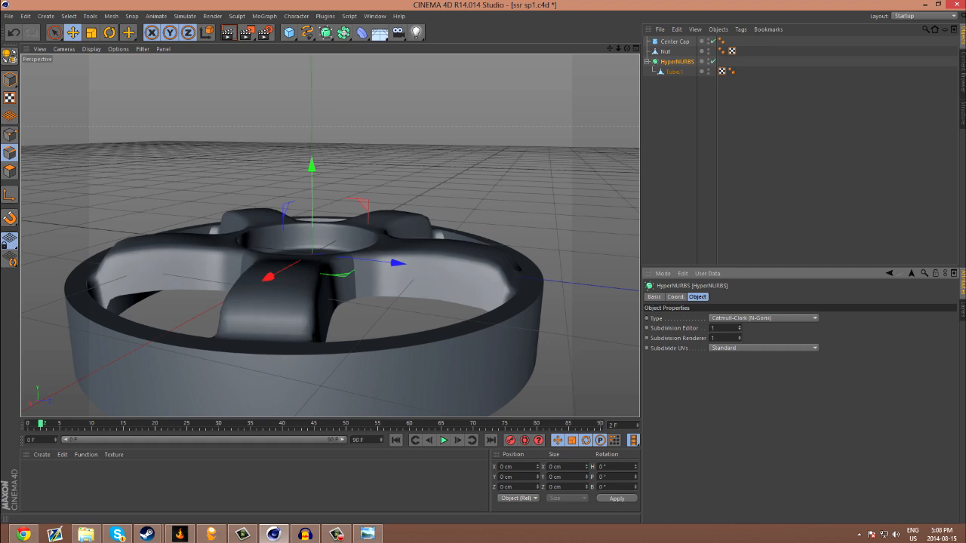
pyautogui.click(739, 326)
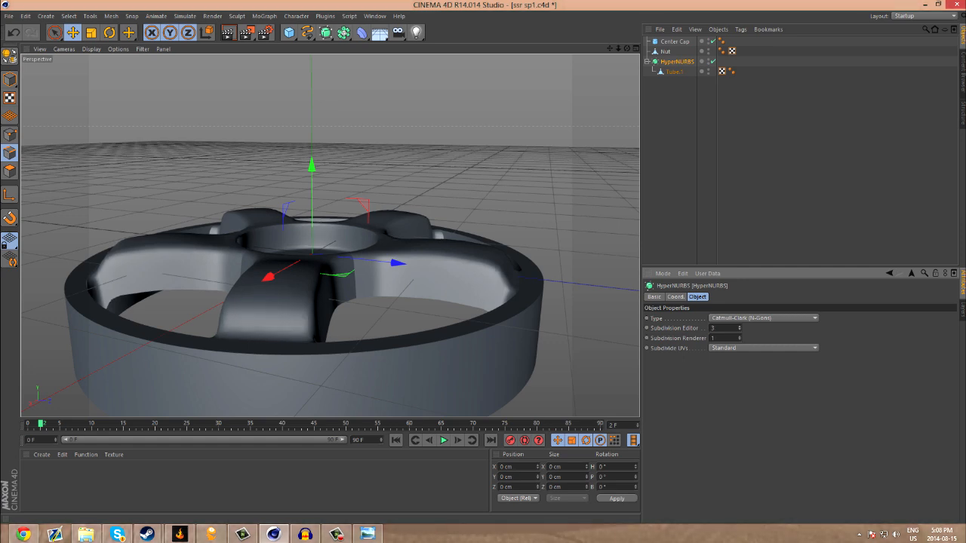
pyautogui.click(739, 330)
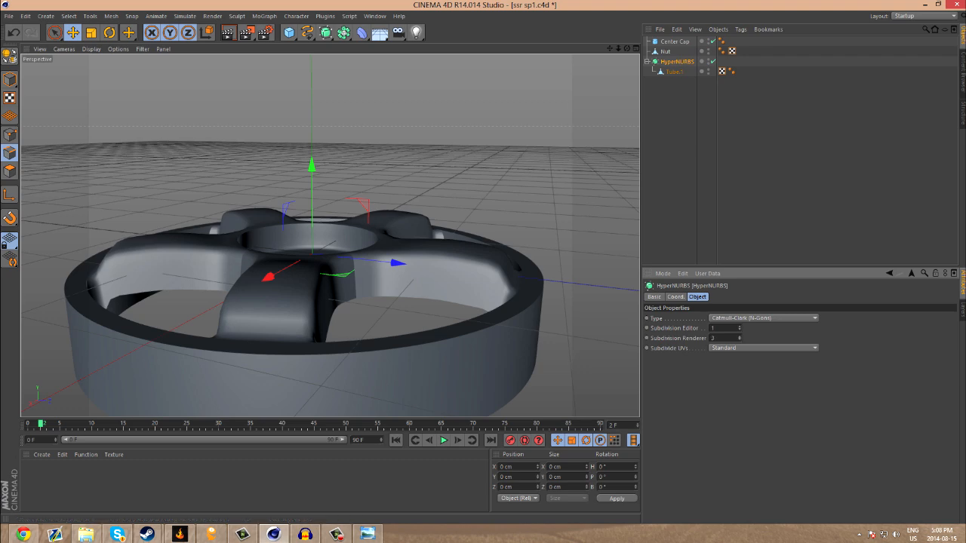
pyautogui.click(739, 326)
pyautogui.click(739, 326)
# - Bake the smoothed wheel with Current State to Object, take the new Tube.1 out of its group, and delete both HyperNURBS entries
pyautogui.moveTo(626, 48); pyautogui.dragTo(626, 204)
pyautogui.click(717, 29)
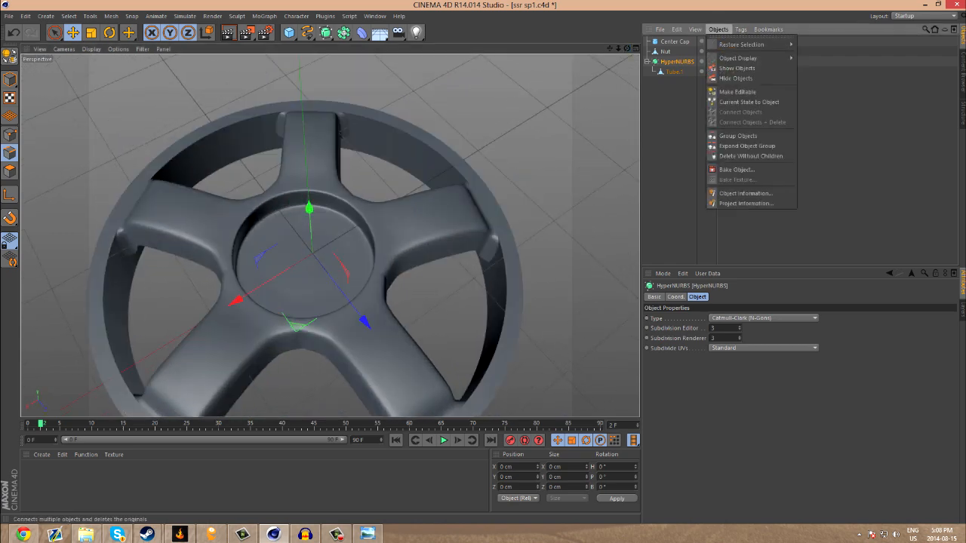
pyautogui.click(747, 101)
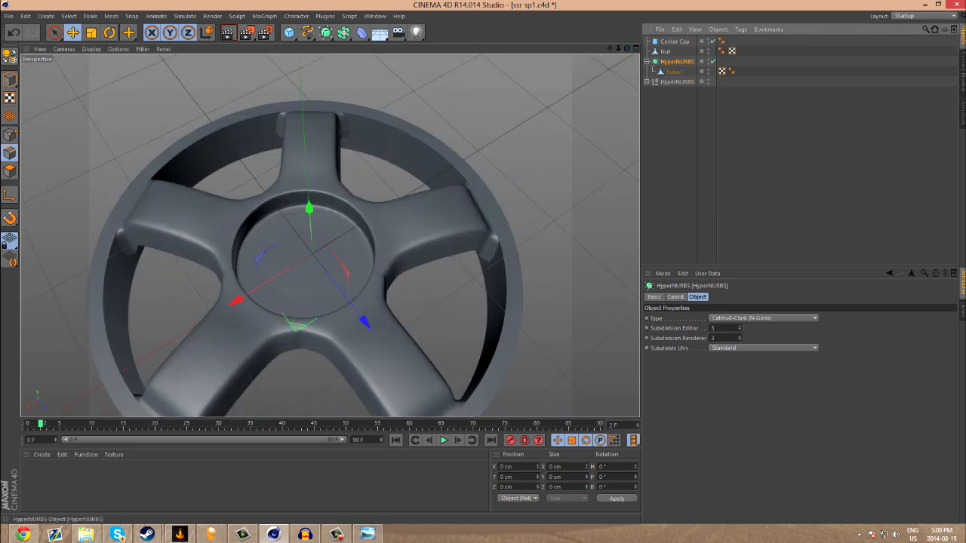
pyautogui.press('Delete')
pyautogui.moveTo(674, 72); pyautogui.dragTo(673, 83)
pyautogui.click(676, 61)
pyautogui.press('Delete')
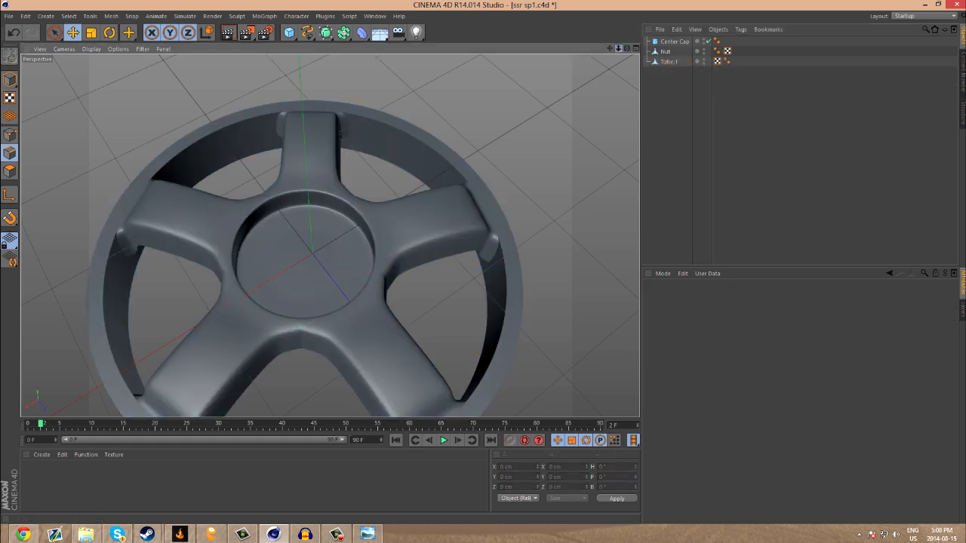
# - Select the Center Cap and raise it so its dome protrudes from the middle of the recessed hub
pyautogui.scroll(-5, 330, 235)
pyautogui.moveTo(323, 241)
pyautogui.keyDown('alt'); pyautogui.mouseDown()
pyautogui.moveTo(323, 196)
pyautogui.moveTo(256, 204)
pyautogui.moveTo(265, 279)
pyautogui.moveTo(275, 291)
pyautogui.moveTo(324, 234)
pyautogui.mouseUp(); pyautogui.keyUp('alt')
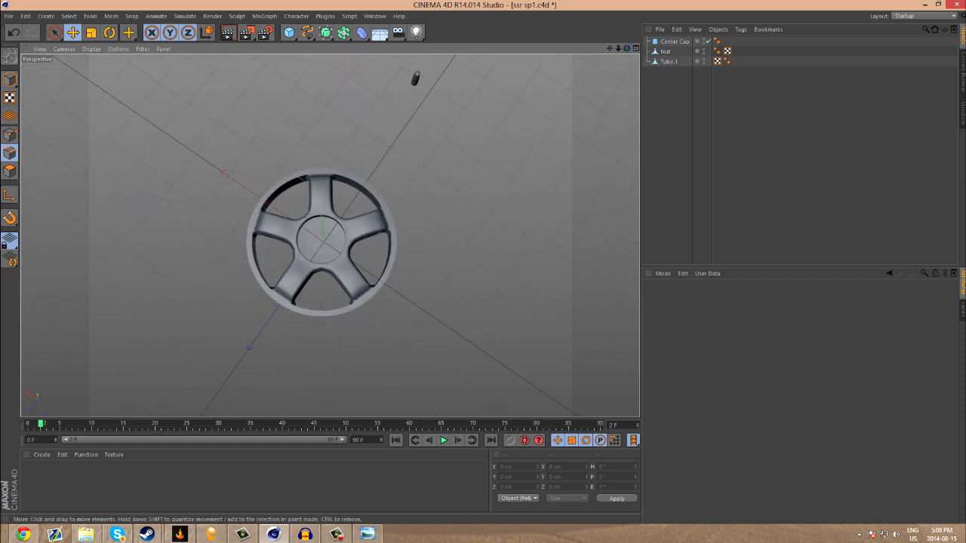
pyautogui.scroll(2, 317, 155)
pyautogui.click(322, 257)
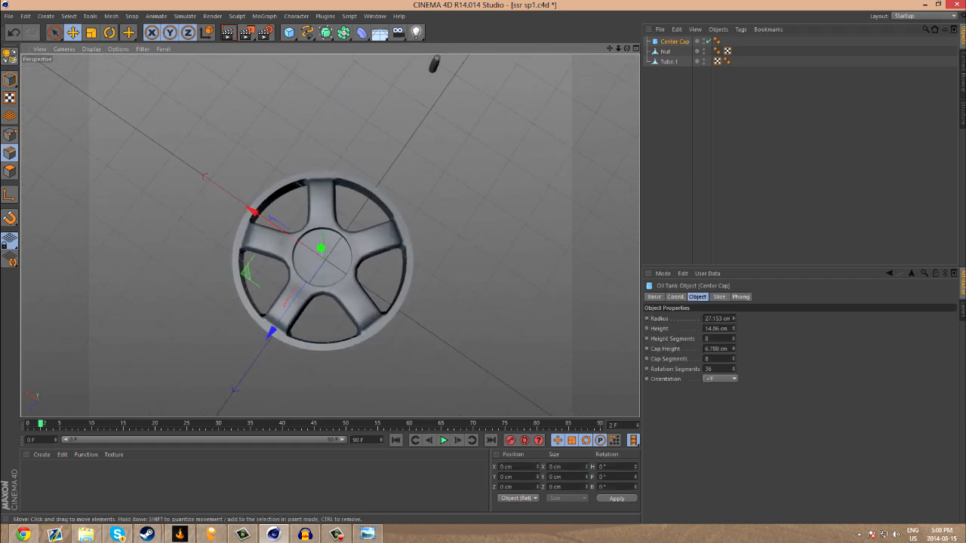
pyautogui.scroll(2, 324, 264)
pyautogui.keyDown('alt'); pyautogui.moveTo(324, 268); pyautogui.dragTo(323, 186); pyautogui.keyUp('alt')
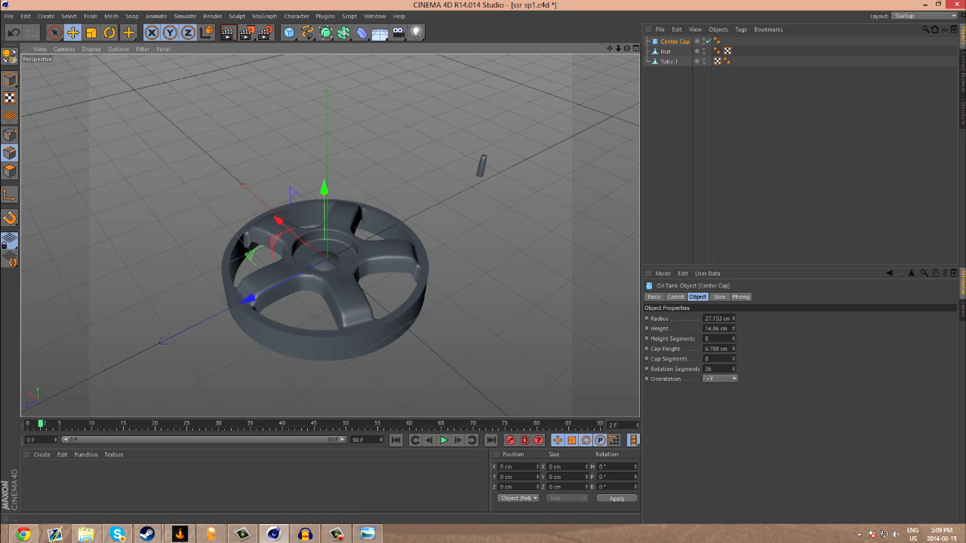
pyautogui.moveTo(324, 261)
pyautogui.keyDown('alt'); pyautogui.mouseDown()
pyautogui.moveTo(325, 329)
pyautogui.moveTo(249, 295)
pyautogui.moveTo(226, 212)
pyautogui.moveTo(324, 261)
pyautogui.mouseUp(); pyautogui.keyUp('alt')
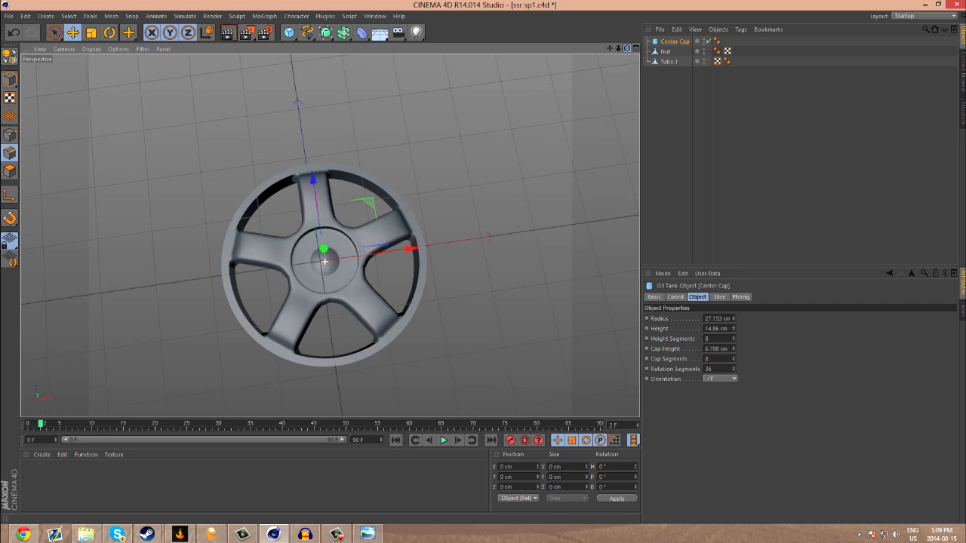
pyautogui.keyDown('alt'); pyautogui.moveTo(325, 261); pyautogui.dragTo(324, 261); pyautogui.keyUp('alt')
# - Merge Lada Steelies.c4d from the Super Deep Steelies Lada folder into the wheel scene
pyautogui.click(8, 16)
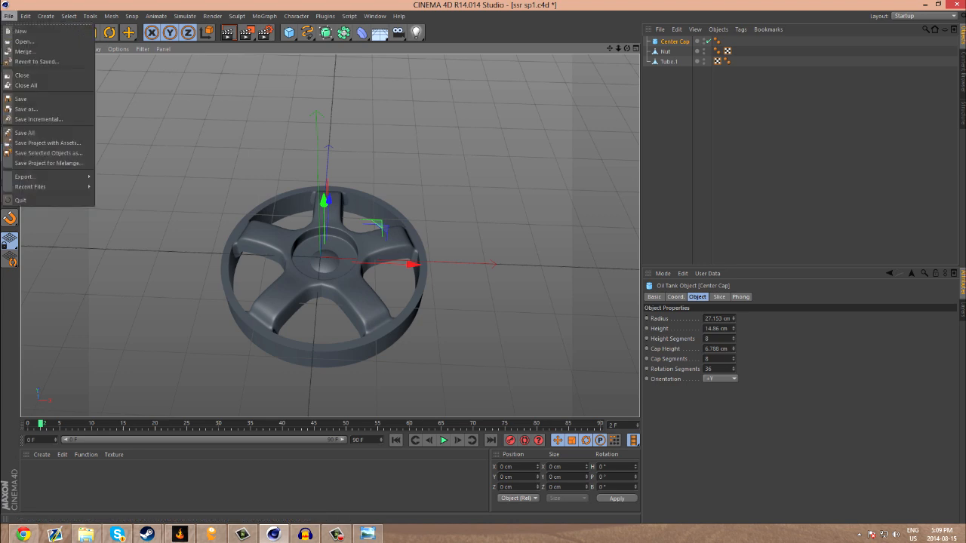
pyautogui.click(23, 51)
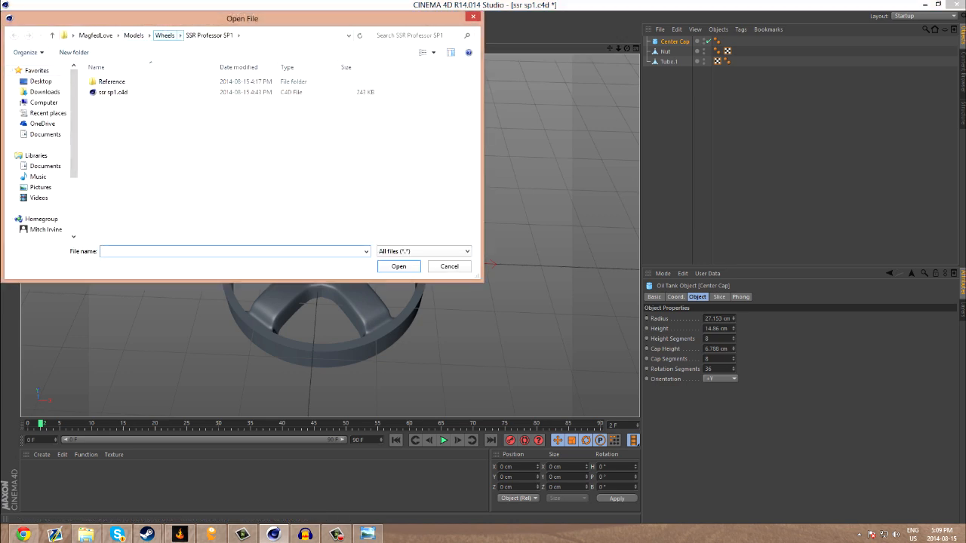
pyautogui.click(165, 35)
pyautogui.doubleClick(151, 218)
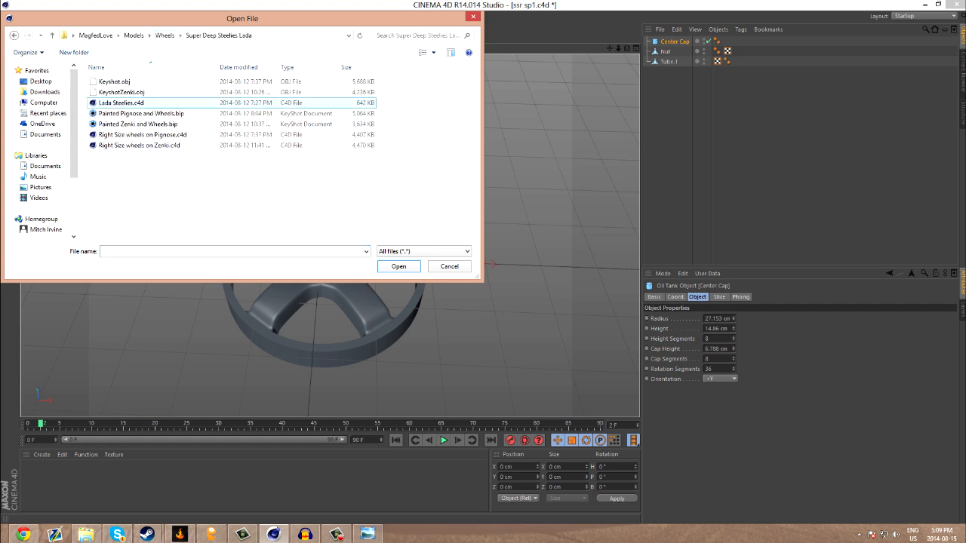
pyautogui.doubleClick(121, 103)
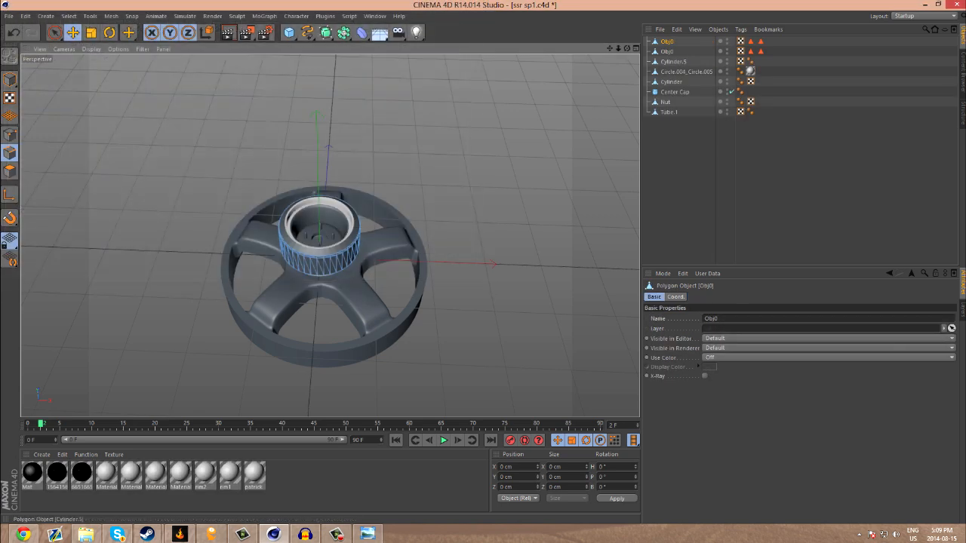
# - Rename the merged Circle.004_Circle.005 object as ZOutter
pyautogui.doubleClick(685, 71)
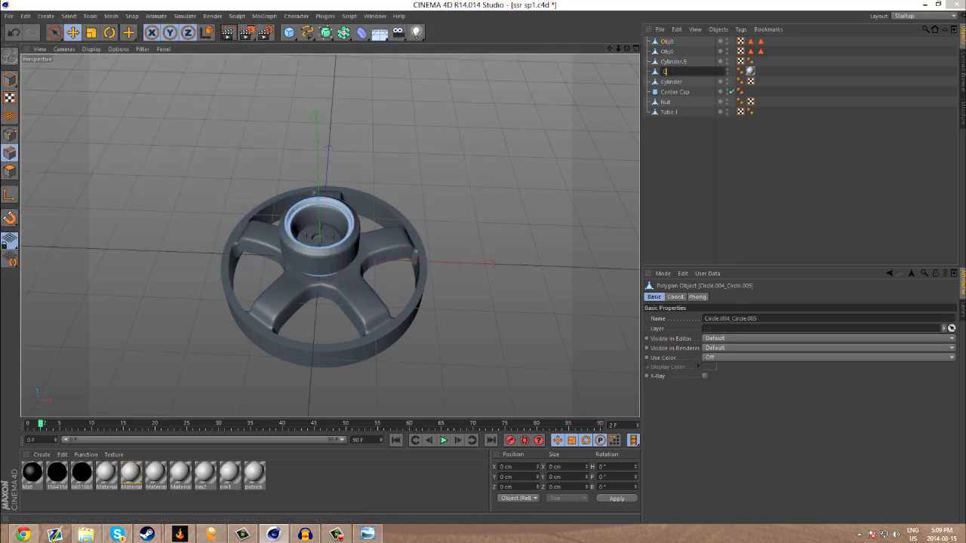
pyautogui.write('Center')
pyautogui.press('Return')
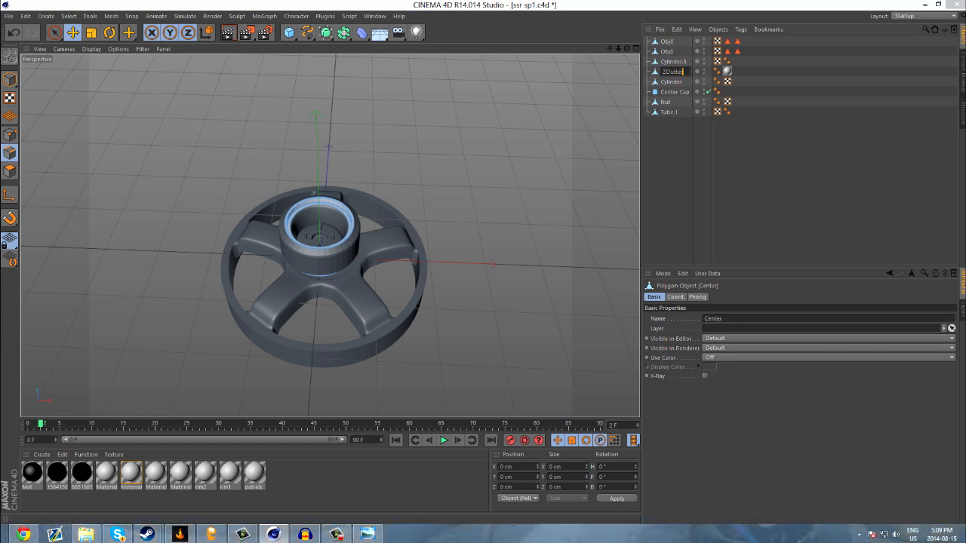
pyautogui.press('Return')
# - Delete the other merged objects, Cylinder.5, both Obj0 meshes and Cylinder, keeping only ZOutter from the import
pyautogui.click(672, 61)
pyautogui.press('Delete')
pyautogui.click(667, 51)
pyautogui.press('Delete')
pyautogui.click(667, 41)
pyautogui.press('Delete')
pyautogui.click(670, 42)
pyautogui.click(670, 51)
pyautogui.press('Delete')
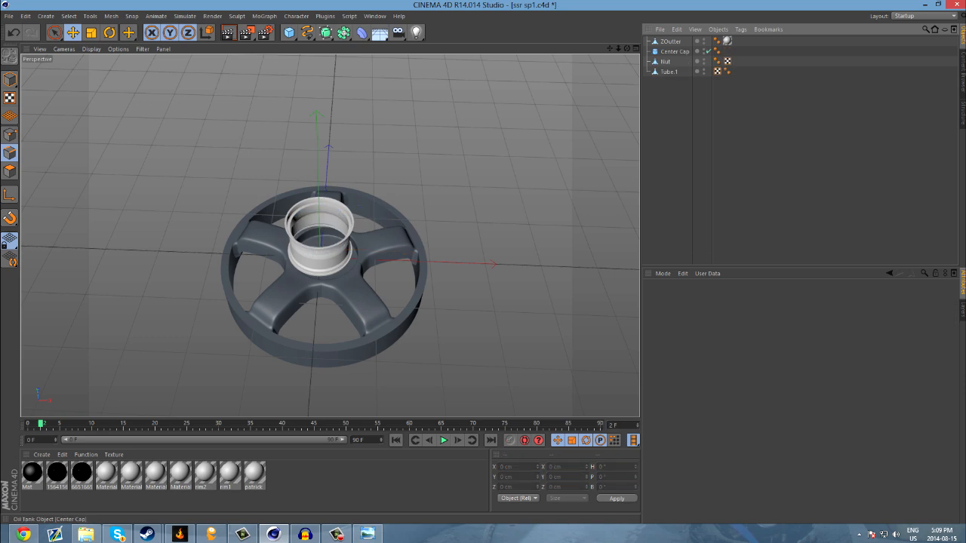
# - Scale ZOutter uniformly as a whole object to about 433 × 285 × 434 cm so it encloses the five-spoke centre
pyautogui.click(670, 42)
pyautogui.click(90, 33)
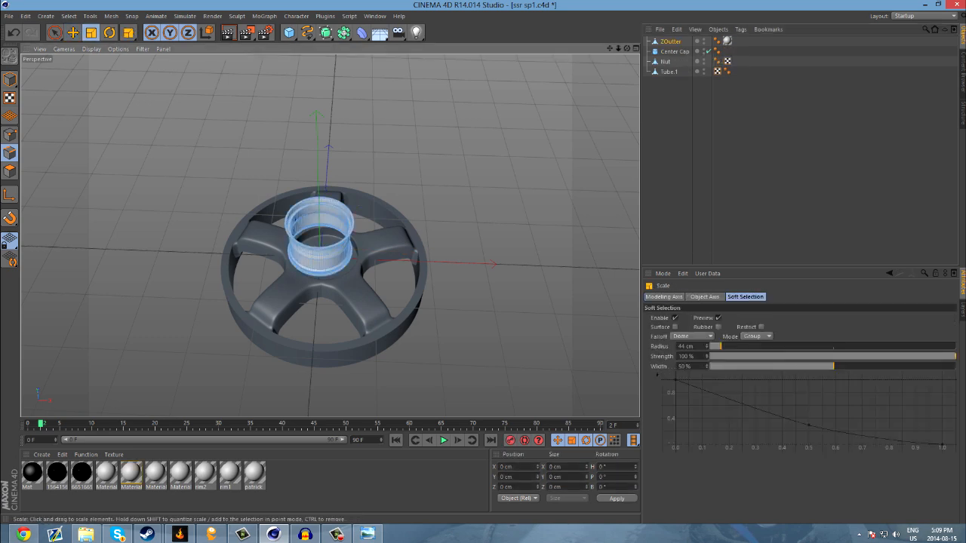
pyautogui.click(9, 79)
pyautogui.moveTo(408, 229); pyautogui.dragTo(656, 237)
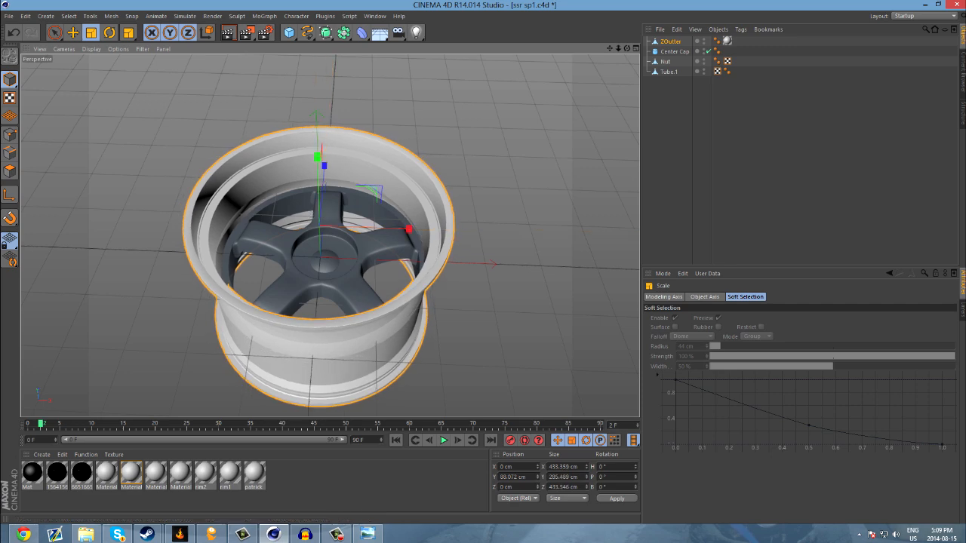
# - Compare the scaled outer rim's shape and lip with the SSR wheel reference photo
pyautogui.moveTo(626, 48); pyautogui.dragTo(642, 102)
pyautogui.moveTo(627, 49); pyautogui.dragTo(603, 90)
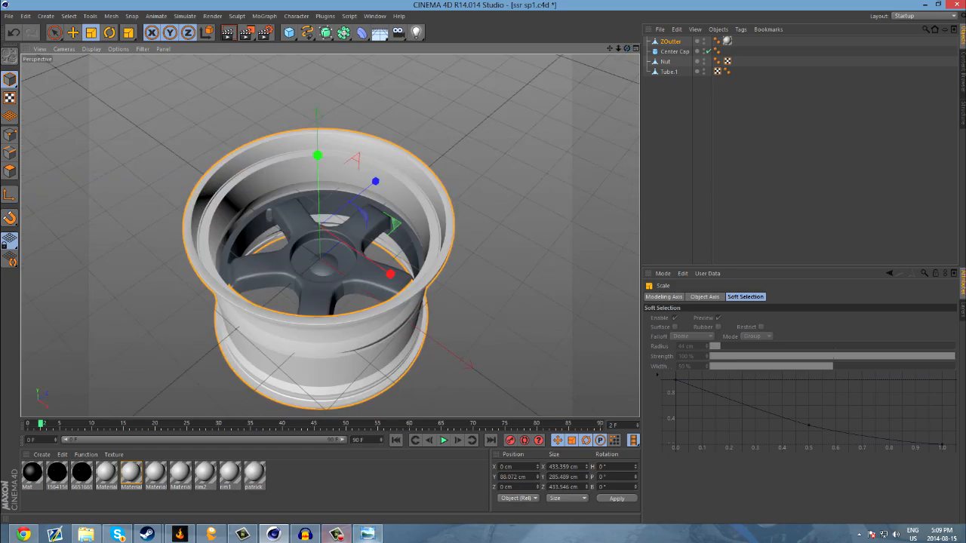
pyautogui.click(367, 533)
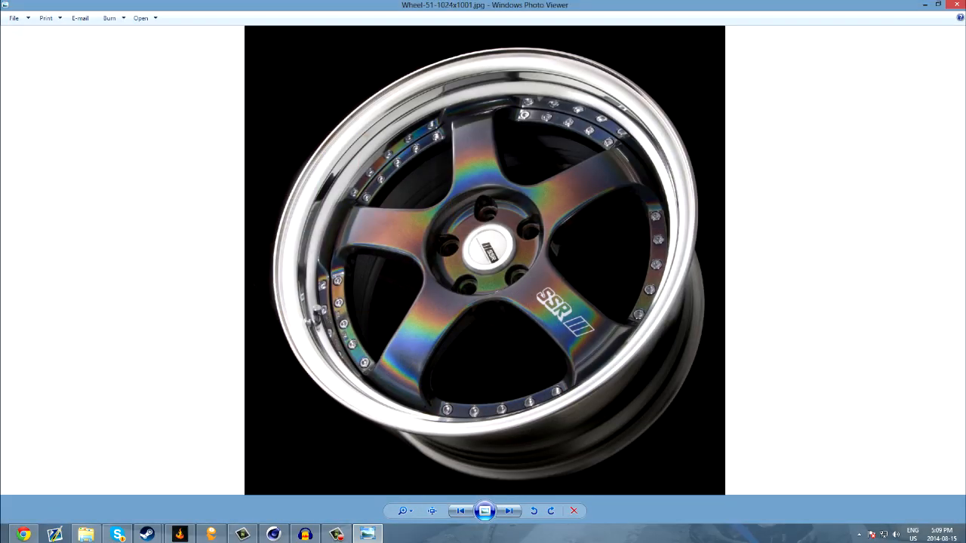
pyautogui.click(274, 534)
pyautogui.scroll(-2, 295, 301)
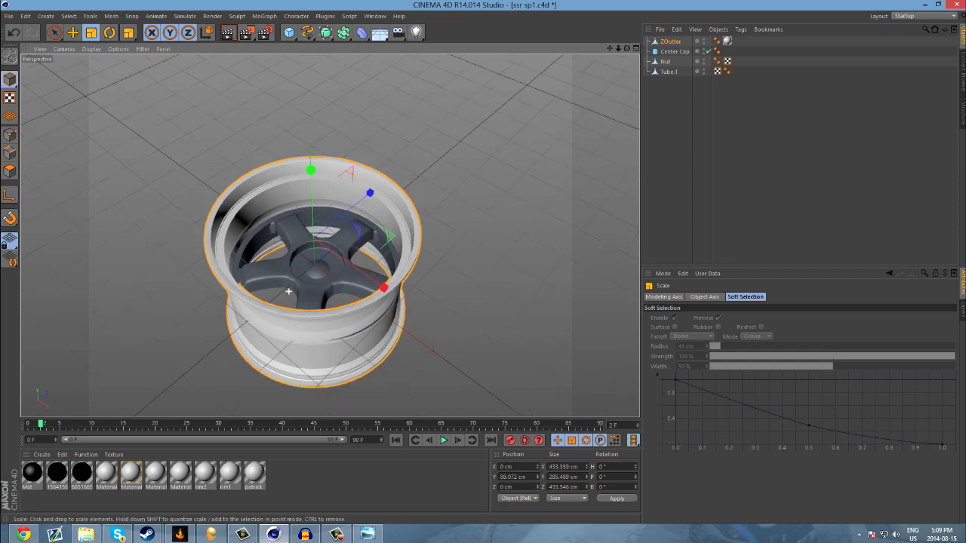
pyautogui.moveTo(626, 48); pyautogui.dragTo(627, 96)
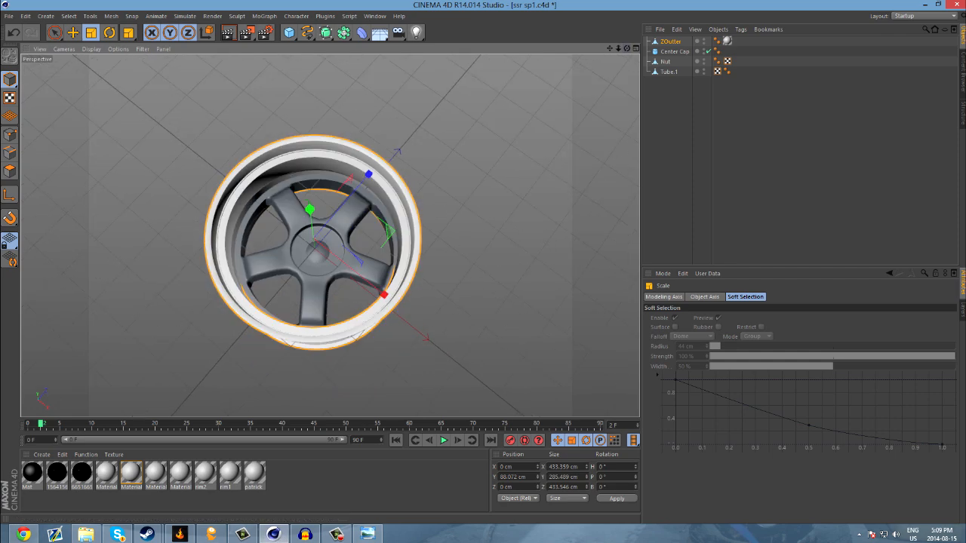
# - In the top view, centre ZOutter around the spokes by moving it to about X 6.48 cm and Z 0.99 cm
pyautogui.click(636, 48)
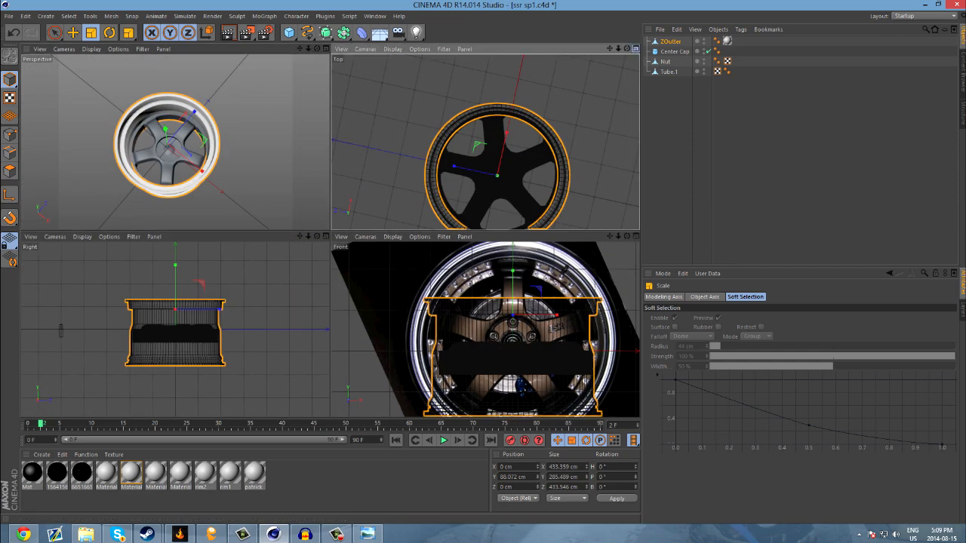
pyautogui.click(635, 48)
pyautogui.scroll(3, 407, 310)
pyautogui.scroll(1, 406, 310)
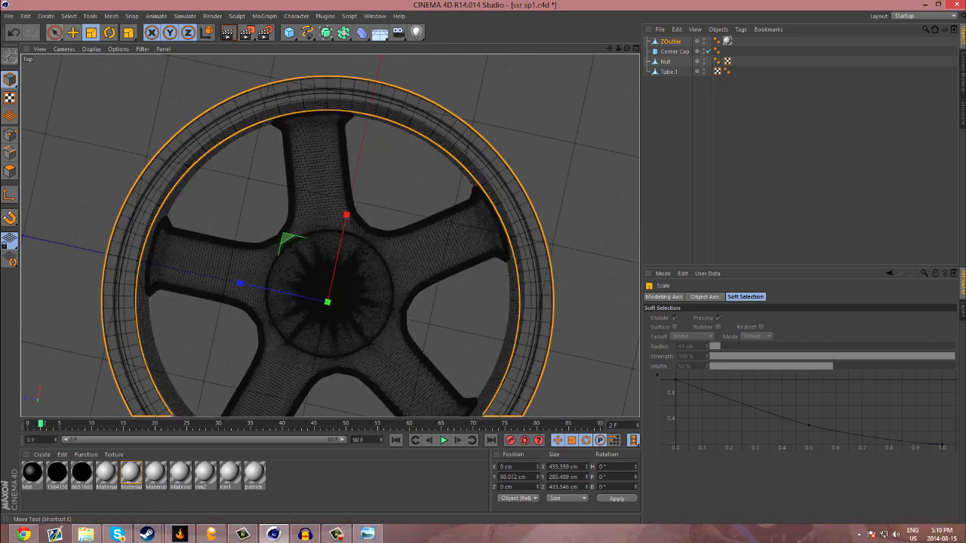
pyautogui.click(72, 33)
pyautogui.keyDown('alt'); pyautogui.moveTo(327, 302); pyautogui.dragTo(314, 266, button='middle'); pyautogui.keyUp('alt')
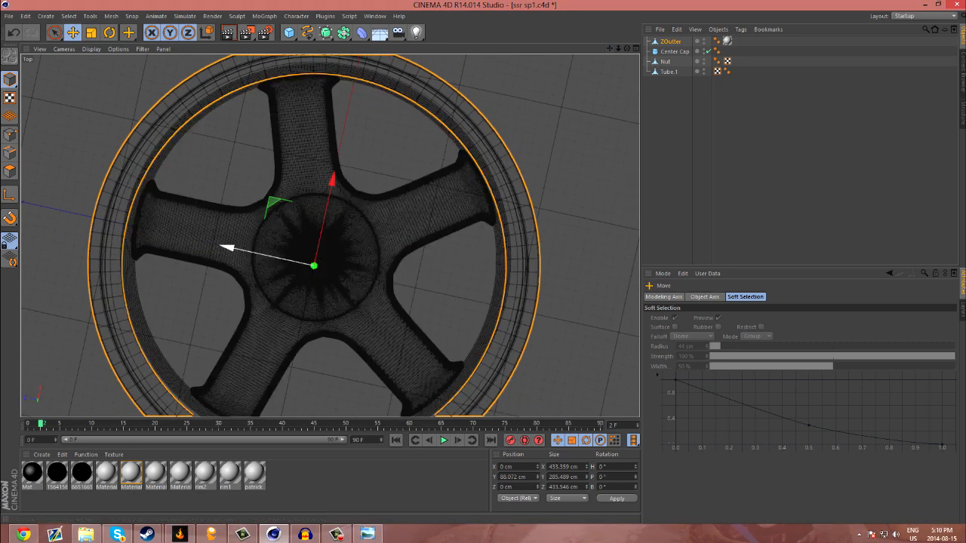
pyautogui.moveTo(230, 248); pyautogui.dragTo(231, 248)
pyautogui.moveTo(332, 181); pyautogui.dragTo(334, 171)
pyautogui.moveTo(229, 238); pyautogui.dragTo(227, 239)
pyautogui.moveTo(332, 172); pyautogui.dragTo(333, 175)
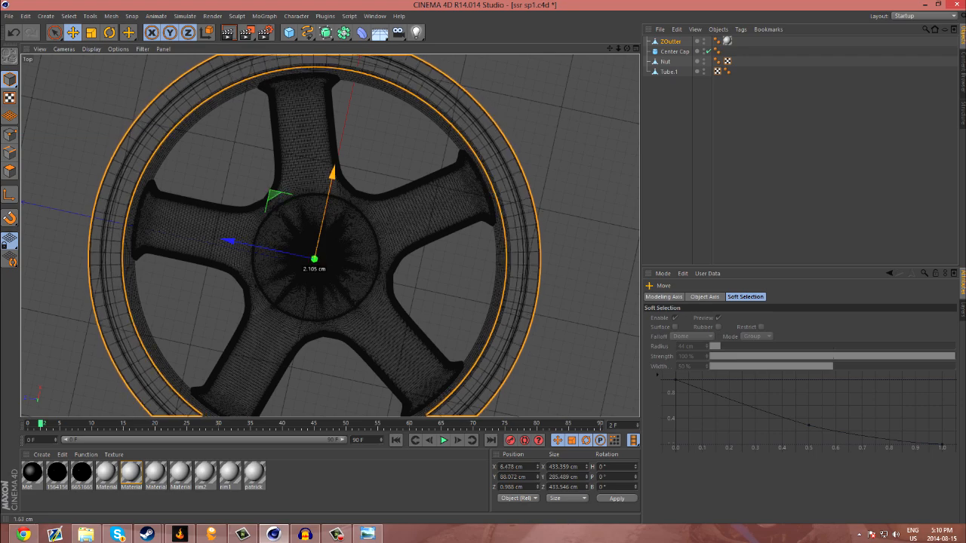
pyautogui.scroll(-5, 333, 175)
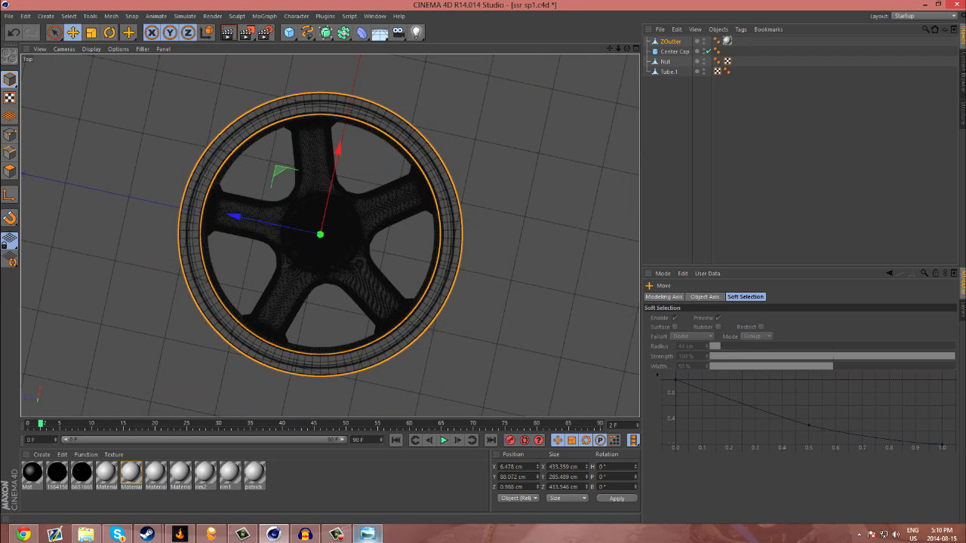
# - Check the SSR reference photo again and return to the four-view layout in Cinema 4D
pyautogui.click(367, 534)
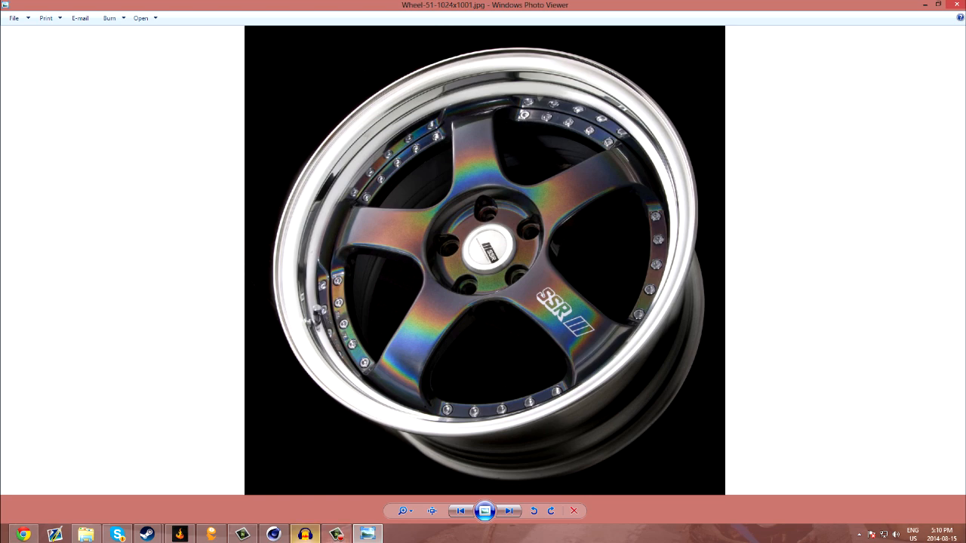
pyautogui.click(273, 534)
pyautogui.middleClick(638, 161)
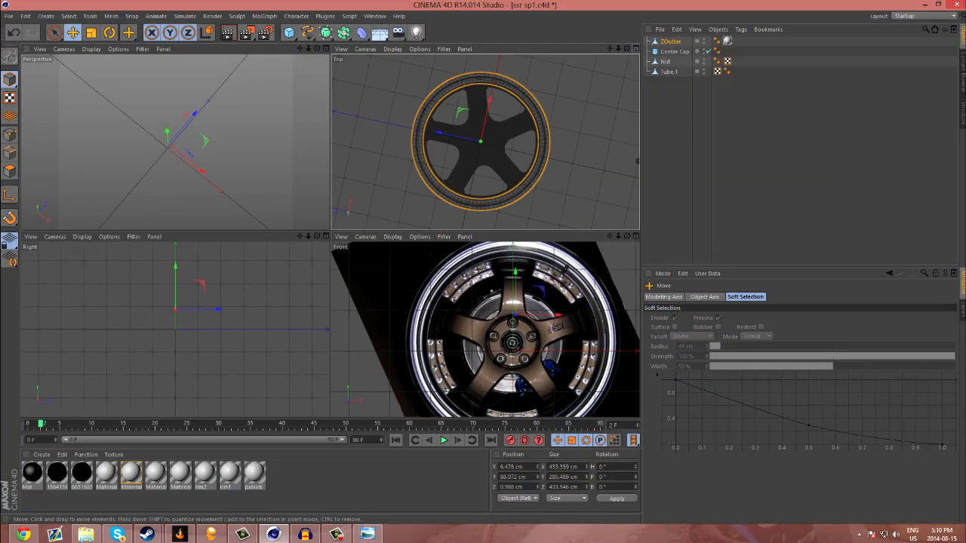
# - Add an Oil Tank primitive, place it beside the wheel at about X -521.5 cm, and make it editable
pyautogui.press('F1')
pyautogui.keyDown('alt'); pyautogui.moveTo(317, 240); pyautogui.dragTo(316, 264); pyautogui.keyUp('alt')
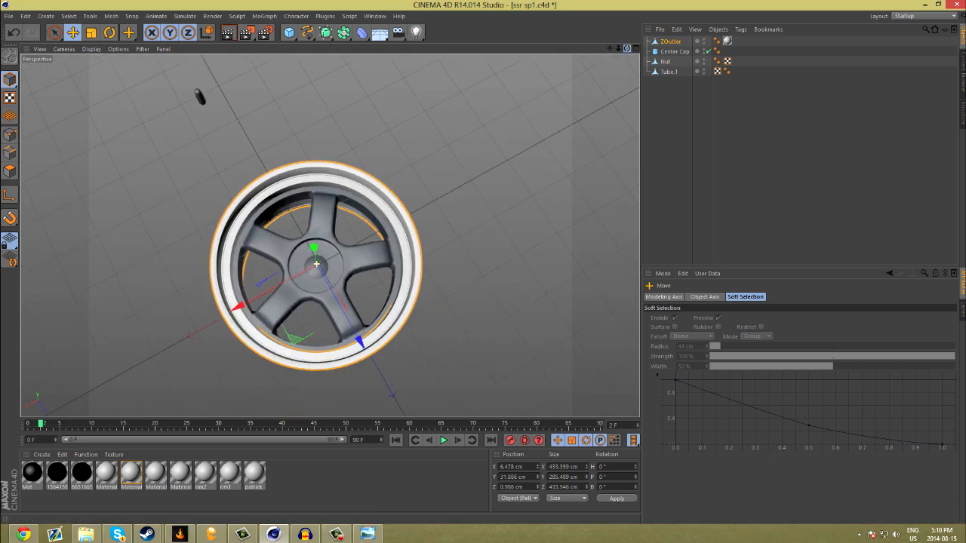
pyautogui.click(307, 32)
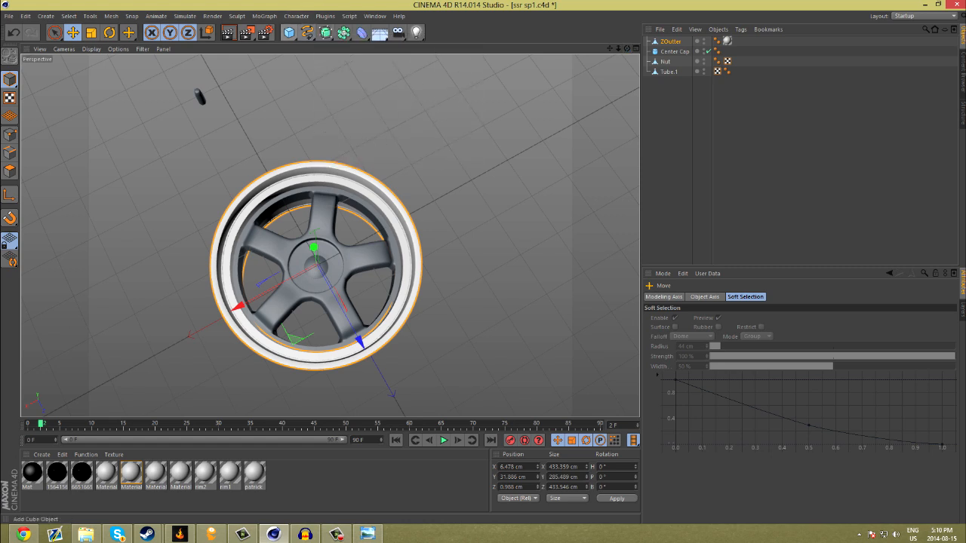
pyautogui.click(289, 33)
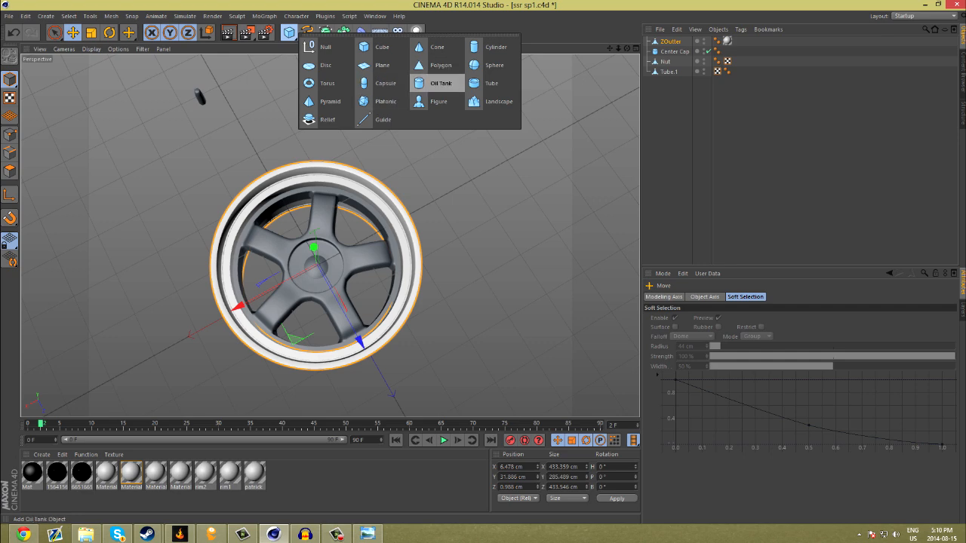
pyautogui.click(439, 83)
pyautogui.keyDown('alt'); pyautogui.moveTo(317, 339); pyautogui.dragTo(317, 234); pyautogui.keyUp('alt')
pyautogui.moveTo(226, 277); pyautogui.dragTo(442, 257)
pyautogui.scroll(2, 442, 256)
pyautogui.keyDown('alt'); pyautogui.moveTo(545, 193); pyautogui.dragTo(329, 235, button='middle'); pyautogui.keyUp('alt')
pyautogui.scroll(3, 520, 173)
pyautogui.scroll(2, 173, 295)
pyautogui.click(9, 55)
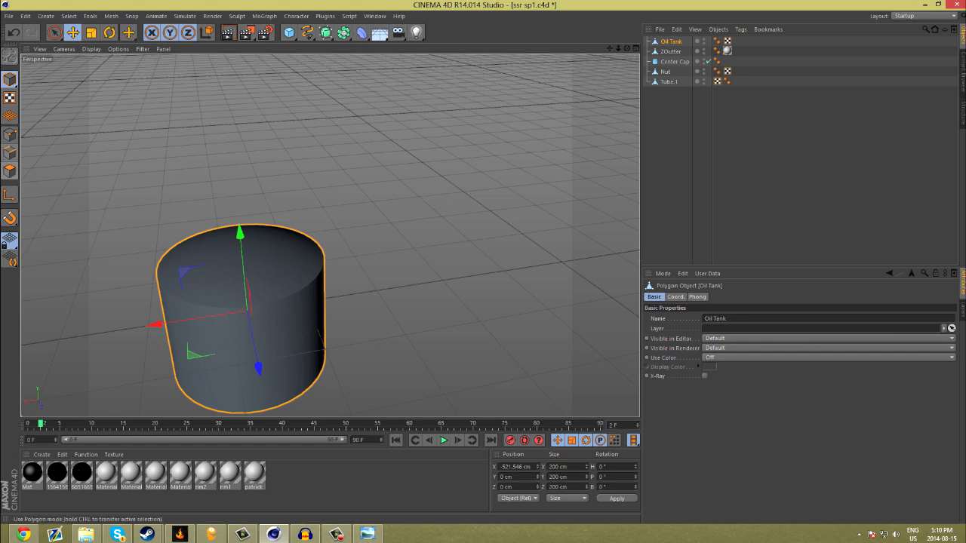
# - Select a strip of polygons across the oil tank's cap and turn off soft selection
pyautogui.click(9, 171)
pyautogui.scroll(3, 213, 216)
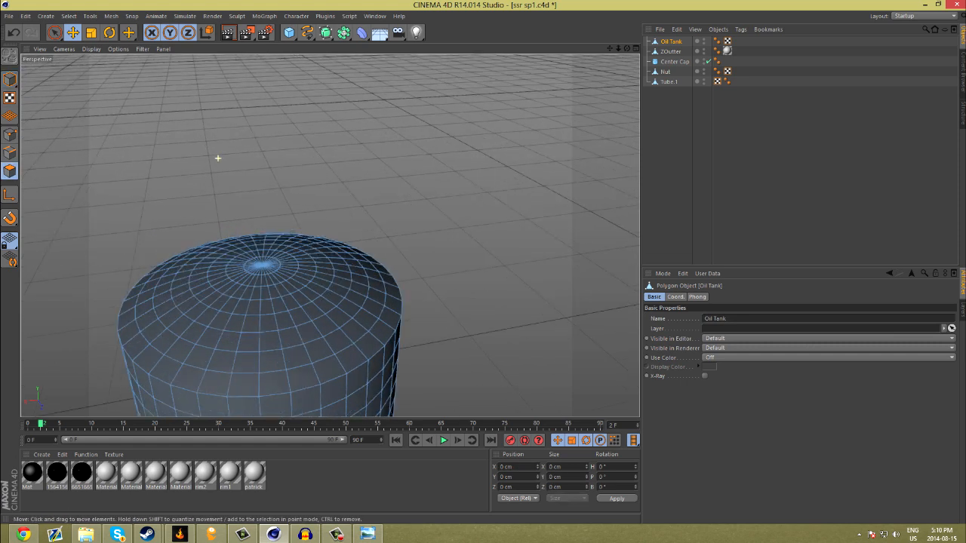
pyautogui.click(53, 32)
pyautogui.click(274, 371)
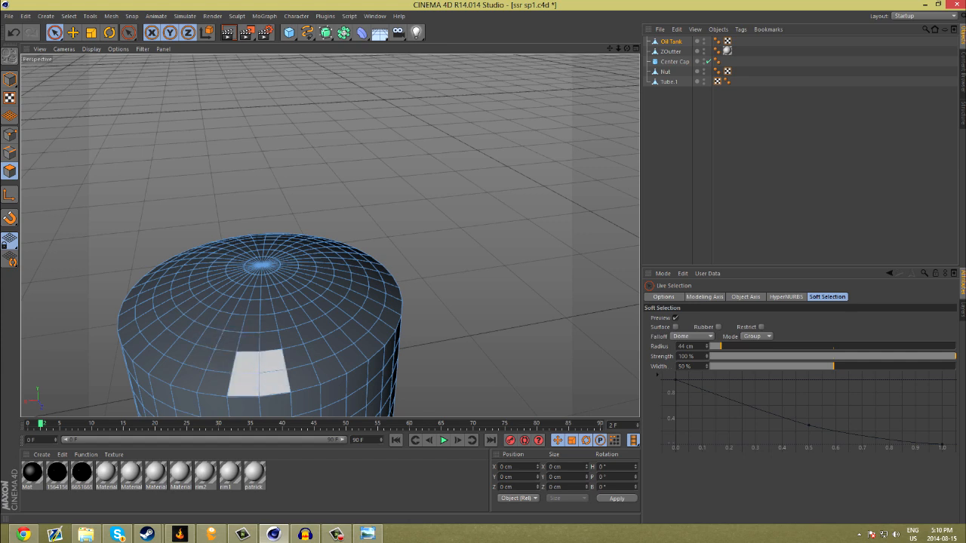
pyautogui.moveTo(273, 371); pyautogui.dragTo(259, 219)
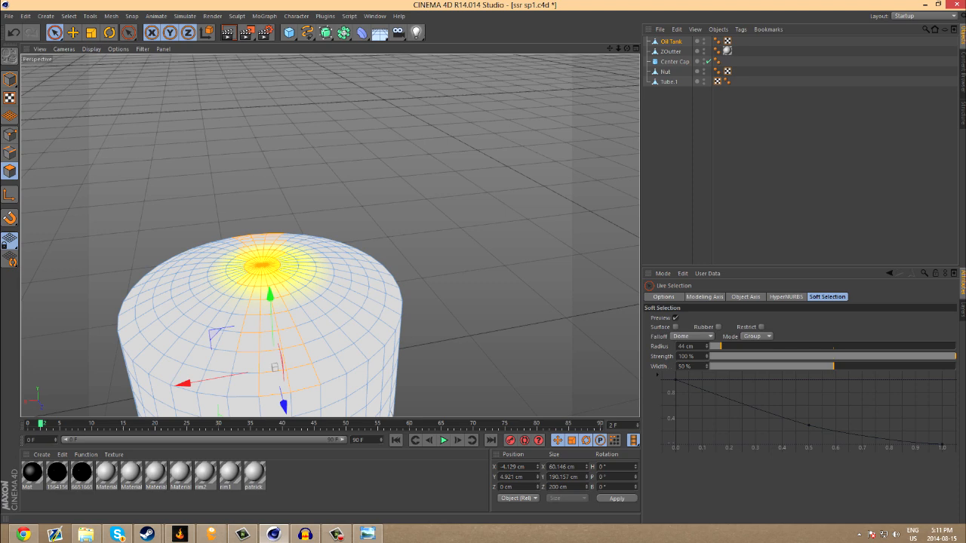
pyautogui.click(72, 33)
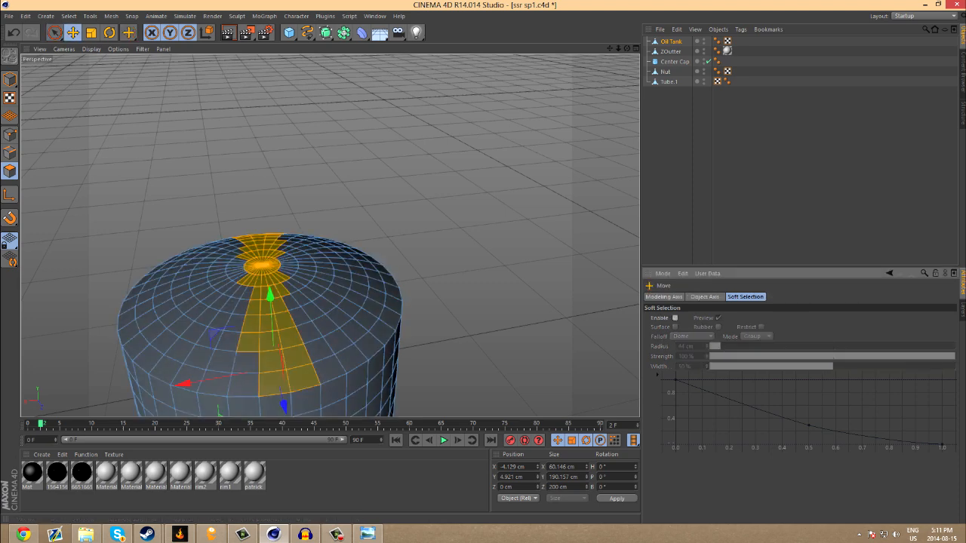
# - Reselect opposing two-column polygon wedges on the tank's cap with Live Selection, using radius 10 and only visible elements
pyautogui.keyDown('alt'); pyautogui.moveTo(275, 367); pyautogui.dragTo(275, 408); pyautogui.keyUp('alt')
pyautogui.keyDown('alt'); pyautogui.moveTo(311, 351); pyautogui.dragTo(345, 215, button='middle'); pyautogui.keyUp('alt')
pyautogui.click(55, 33)
pyautogui.click(198, 106)
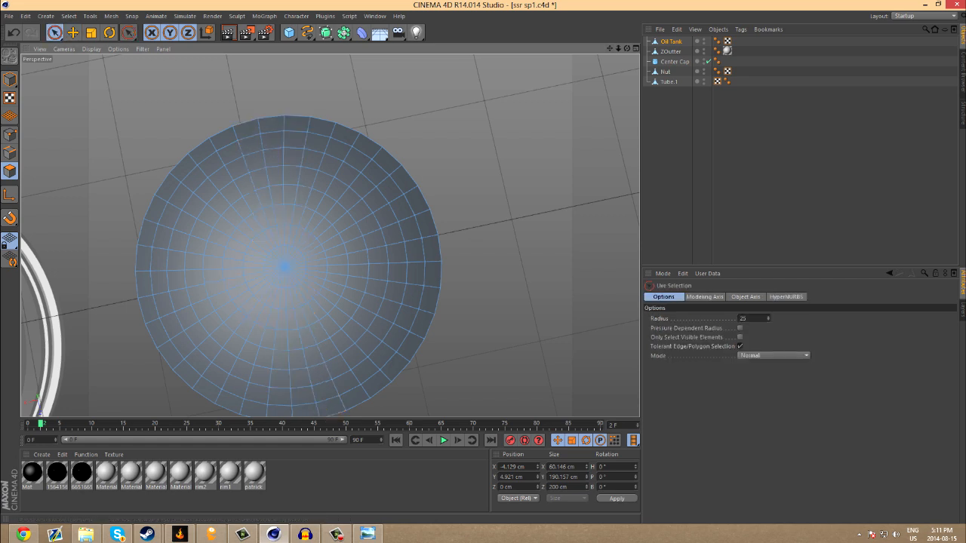
pyautogui.click(739, 337)
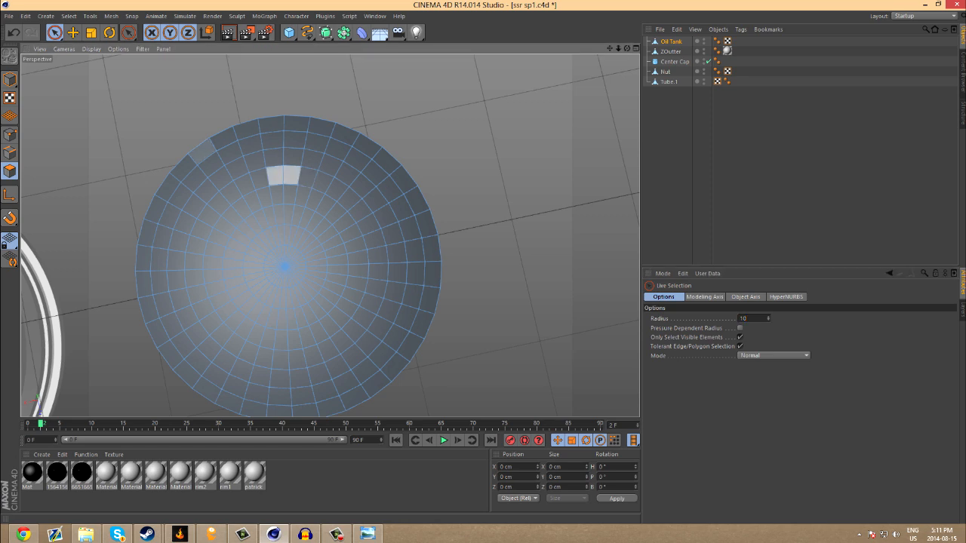
pyautogui.moveTo(272, 123); pyautogui.dragTo(271, 159)
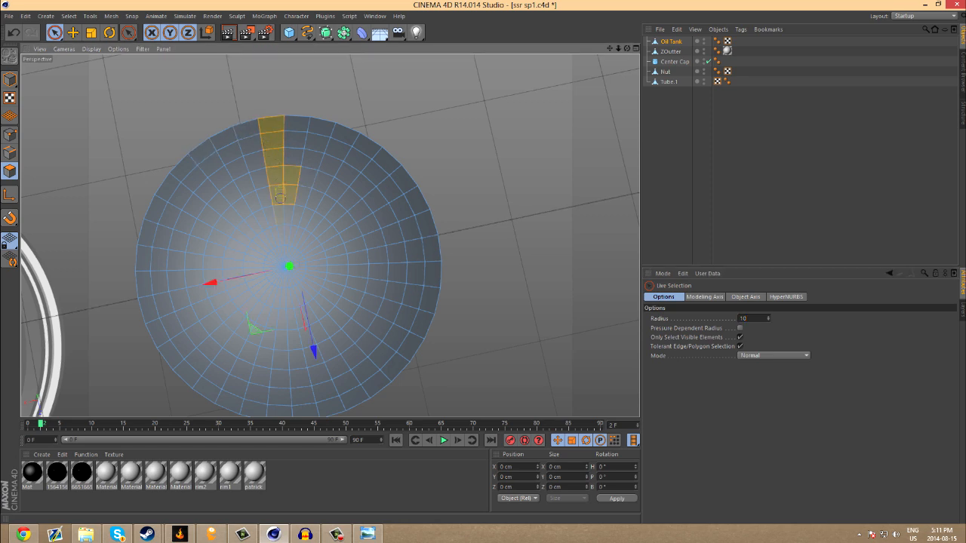
pyautogui.moveTo(283, 211); pyautogui.dragTo(285, 147)
pyautogui.keyDown('alt'); pyautogui.moveTo(289, 312); pyautogui.dragTo(330, 207, button='middle'); pyautogui.keyUp('alt')
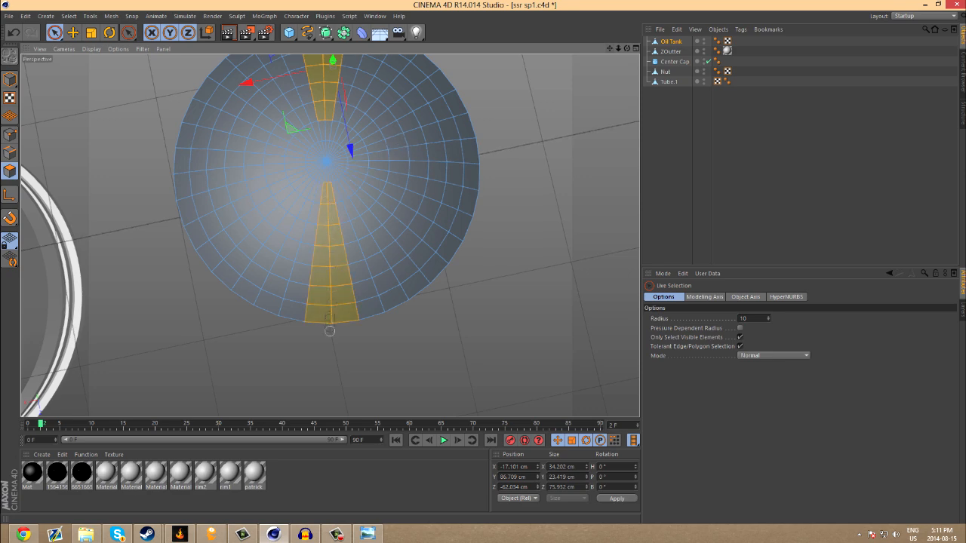
# - Add the small polygons near the cap's centre so the two opposing wedges meet at the middle point
pyautogui.scroll(8, 316, 175)
pyautogui.scroll(4, 315, 175)
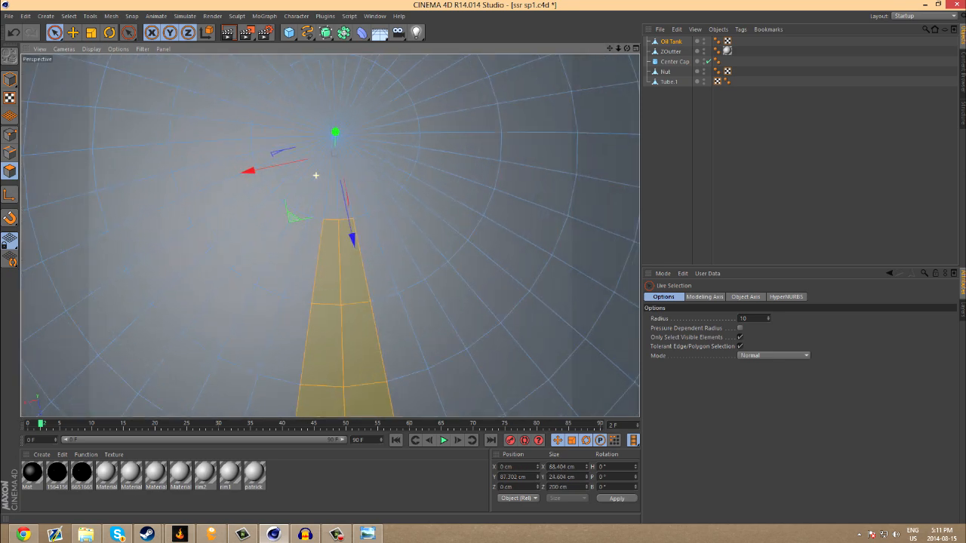
pyautogui.keyDown('shift'); pyautogui.moveTo(338, 214); pyautogui.dragTo(320, 216); pyautogui.keyUp('shift')
pyautogui.keyDown('alt'); pyautogui.moveTo(330, 234); pyautogui.dragTo(336, 466, button='middle'); pyautogui.keyUp('alt')
pyautogui.keyDown('shift'); pyautogui.click(327, 172); pyautogui.keyUp('shift')
pyautogui.keyDown('shift'); pyautogui.click(332, 302); pyautogui.keyUp('shift')
pyautogui.scroll(-3, 330, 236)
pyautogui.scroll(-3, 329, 236)
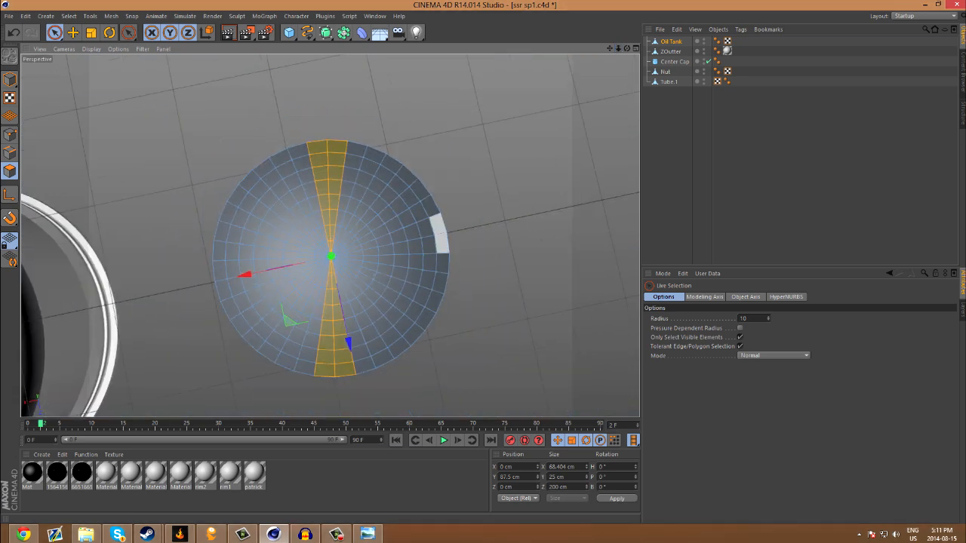
# - Add a third two-column wedge to the selection, perpendicular to the first two, from the cap's edge to its centre
pyautogui.keyDown('shift'); pyautogui.moveTo(438, 230); pyautogui.dragTo(408, 238); pyautogui.keyUp('shift')
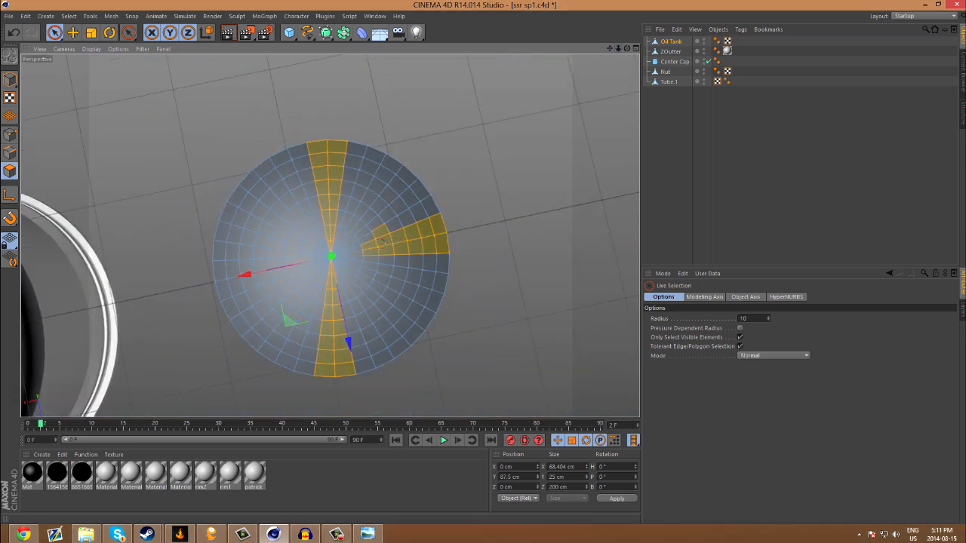
pyautogui.scroll(5, 348, 240)
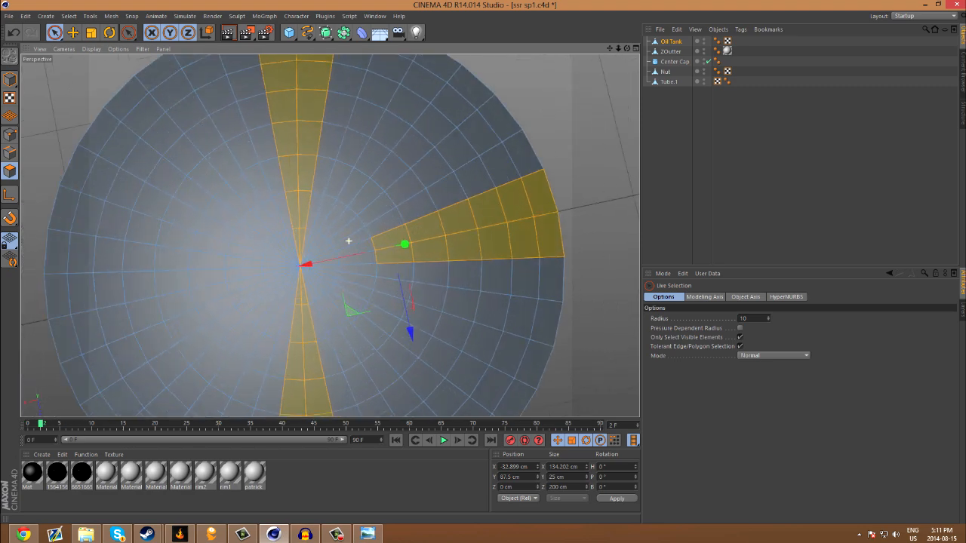
pyautogui.scroll(5, 349, 240)
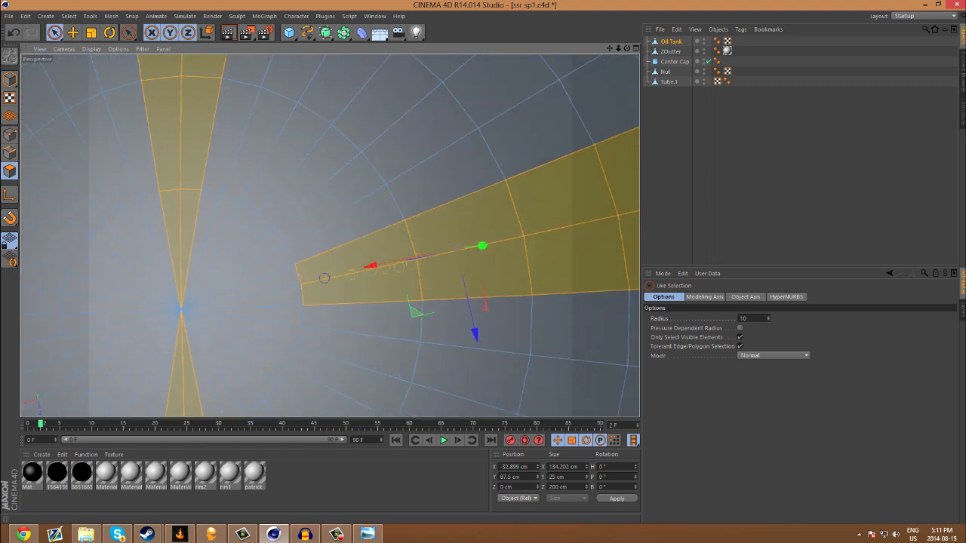
pyautogui.scroll(-4, 284, 294)
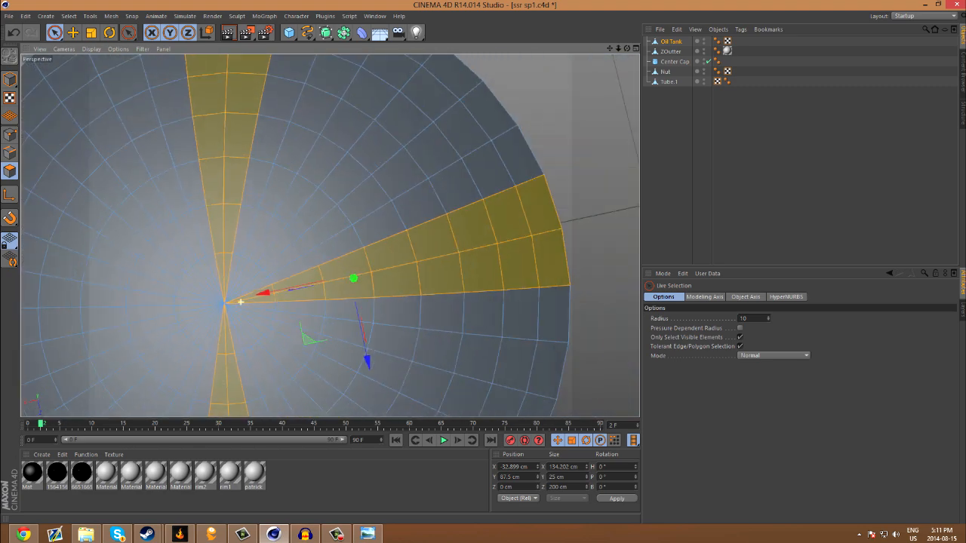
pyautogui.scroll(-5, 168, 314)
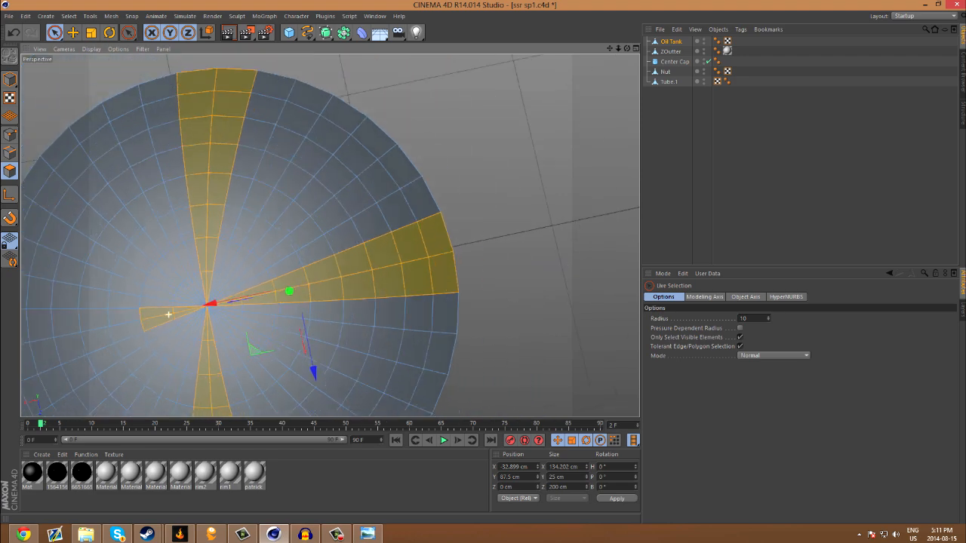
# - Add a fourth two-column wedge opposite the third, completing a cross-shaped polygon selection on the cap
pyautogui.moveTo(609, 49); pyautogui.dragTo(809, 9)
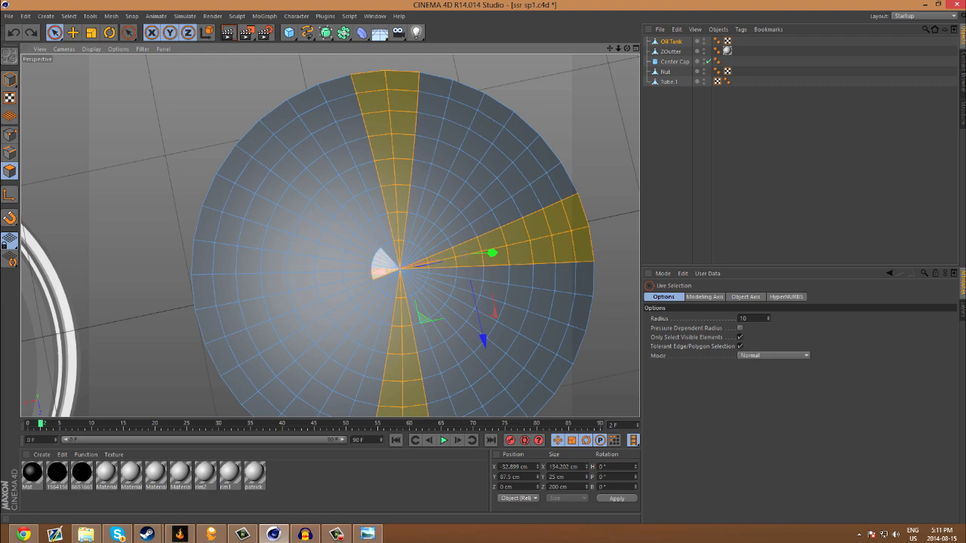
pyautogui.scroll(4, 379, 272)
pyautogui.scroll(2, 378, 271)
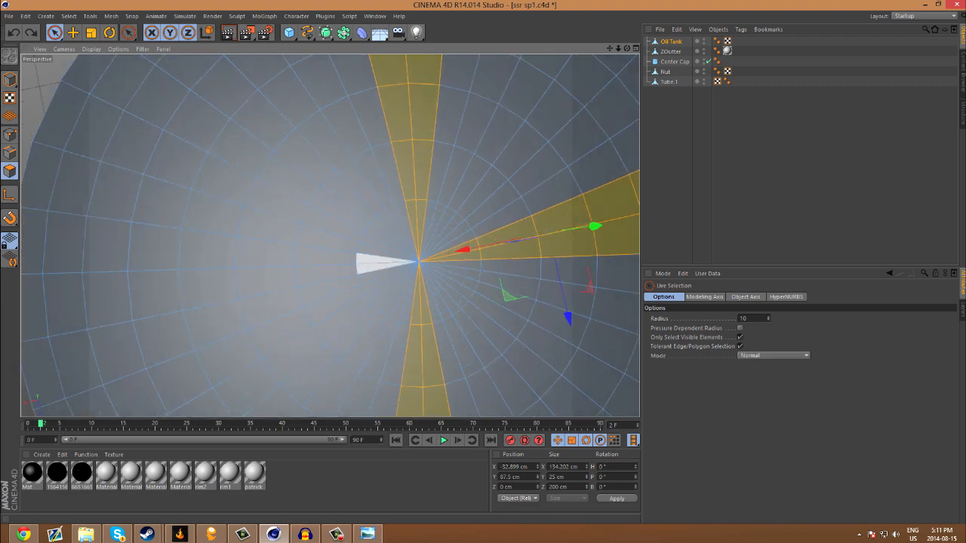
pyautogui.moveTo(348, 263)
pyautogui.mouseDown()
pyautogui.moveTo(48, 272)
pyautogui.moveTo(56, 274)
pyautogui.mouseUp()
pyautogui.scroll(-3, 72, 277)
pyautogui.scroll(-4, 72, 279)
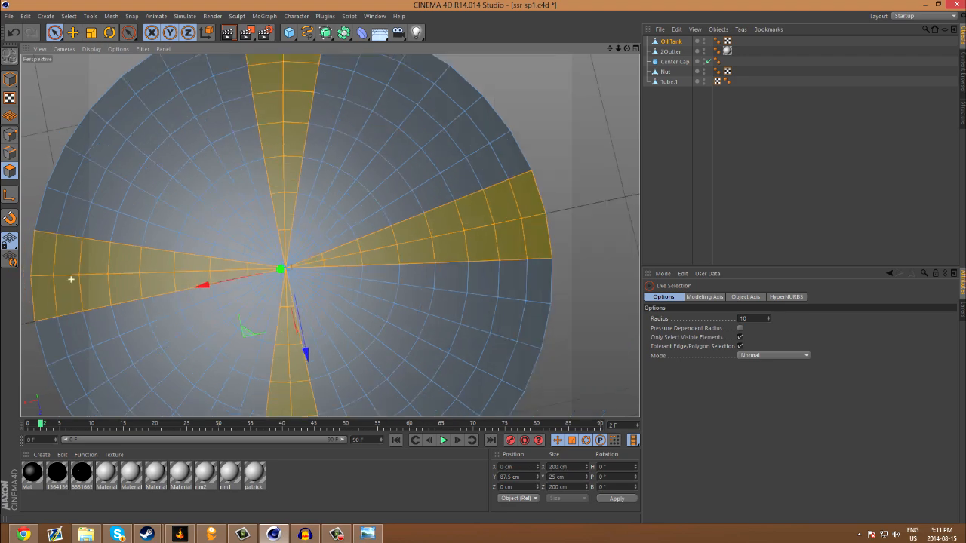
pyautogui.scroll(-4, 72, 277)
# - Push the four selected wedges down into the tank to about Y 46.4 cm
pyautogui.keyDown('alt'); pyautogui.moveTo(170, 271); pyautogui.dragTo(174, 270); pyautogui.keyUp('alt')
pyautogui.moveTo(173, 185); pyautogui.dragTo(174, 320)
pyautogui.scroll(-10, 330, 234)
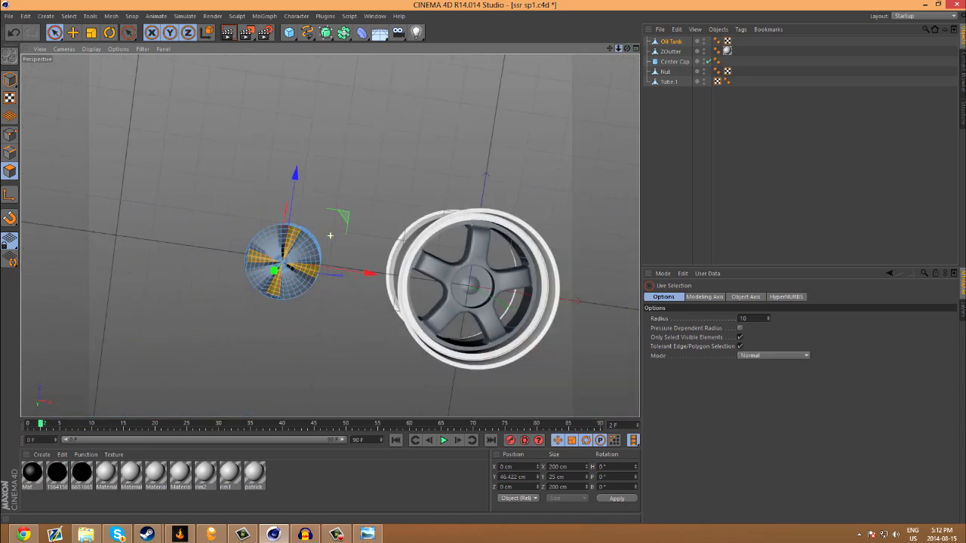
# - Delete the Oil Tank test object from the scene
pyautogui.click(679, 151)
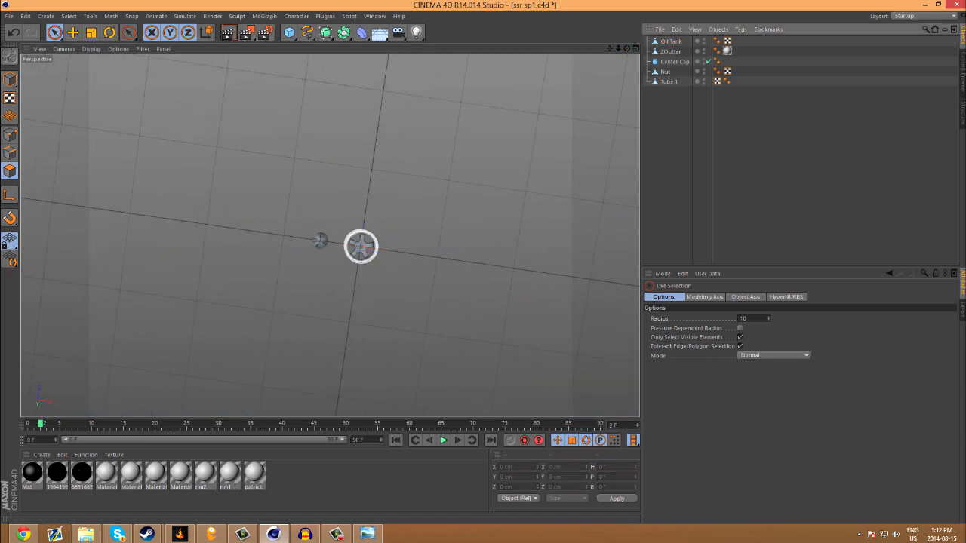
pyautogui.moveTo(626, 49); pyautogui.dragTo(626, 49)
pyautogui.click(320, 234)
pyautogui.press('Delete')
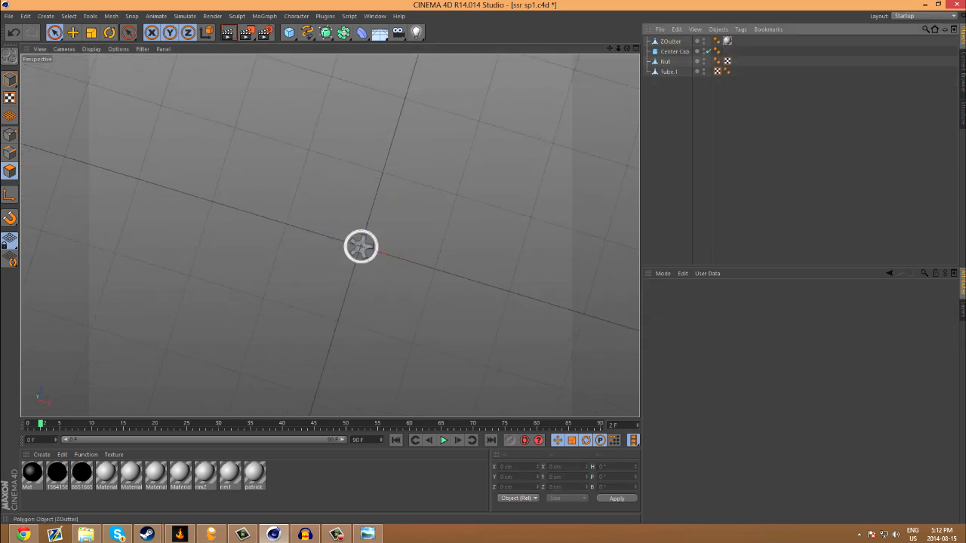
# - Inspect the outer rim around the five-spoke centre from above and from an angle
pyautogui.scroll(3, 342, 235)
pyautogui.scroll(5, 332, 236)
pyautogui.keyDown('alt'); pyautogui.moveTo(332, 236); pyautogui.dragTo(205, 259, button='middle'); pyautogui.keyUp('alt')
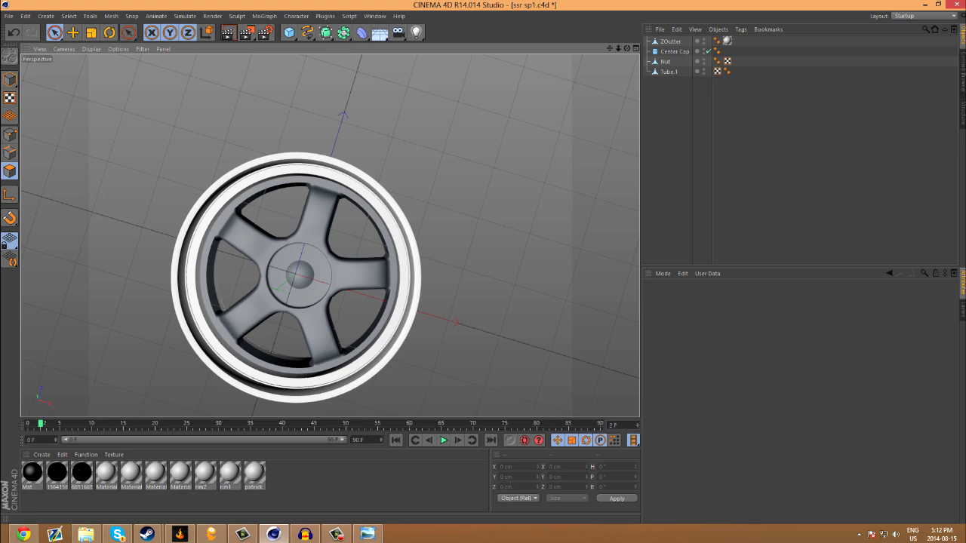
pyautogui.scroll(-5, 281, 383)
pyautogui.keyDown('alt'); pyautogui.moveTo(294, 367); pyautogui.dragTo(269, 337); pyautogui.keyUp('alt')
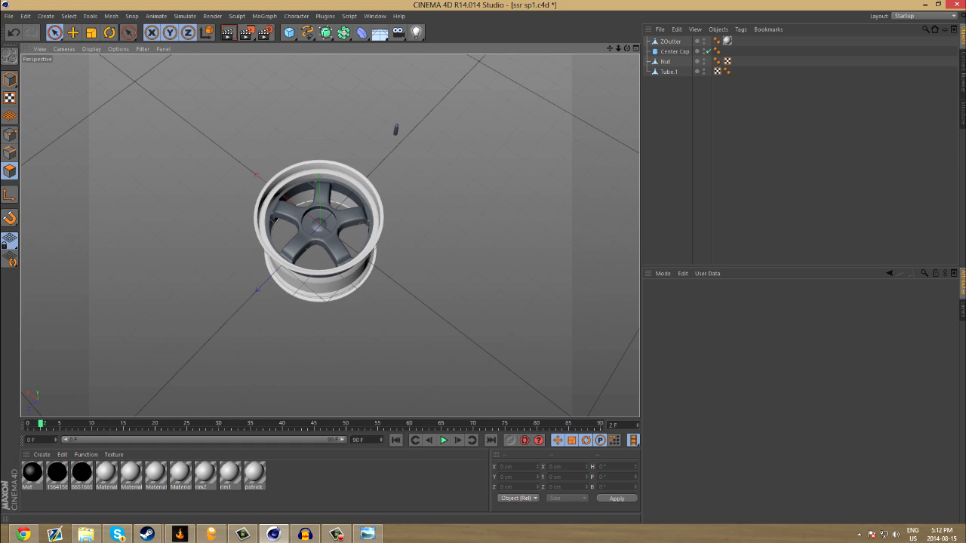
pyautogui.keyDown('alt'); pyautogui.moveTo(269, 336); pyautogui.dragTo(238, 337); pyautogui.keyUp('alt')
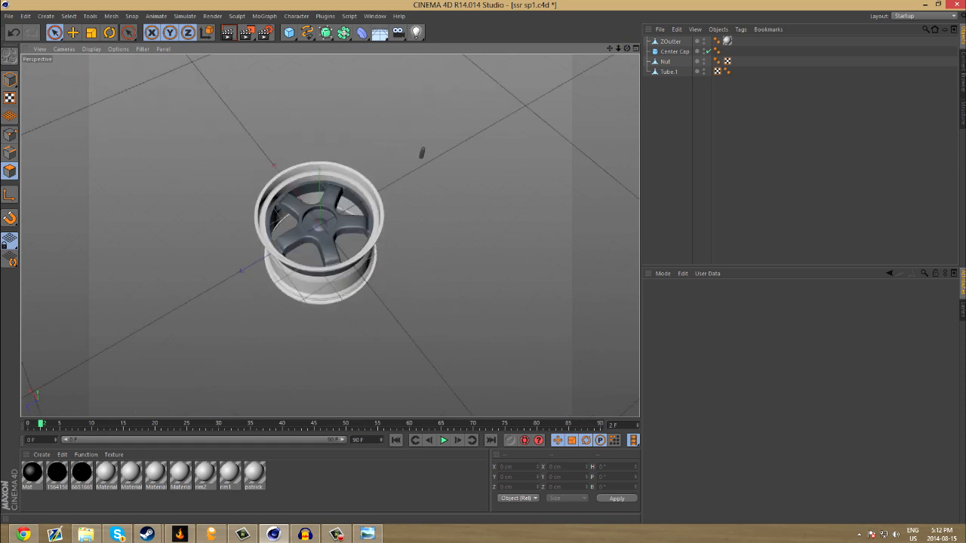